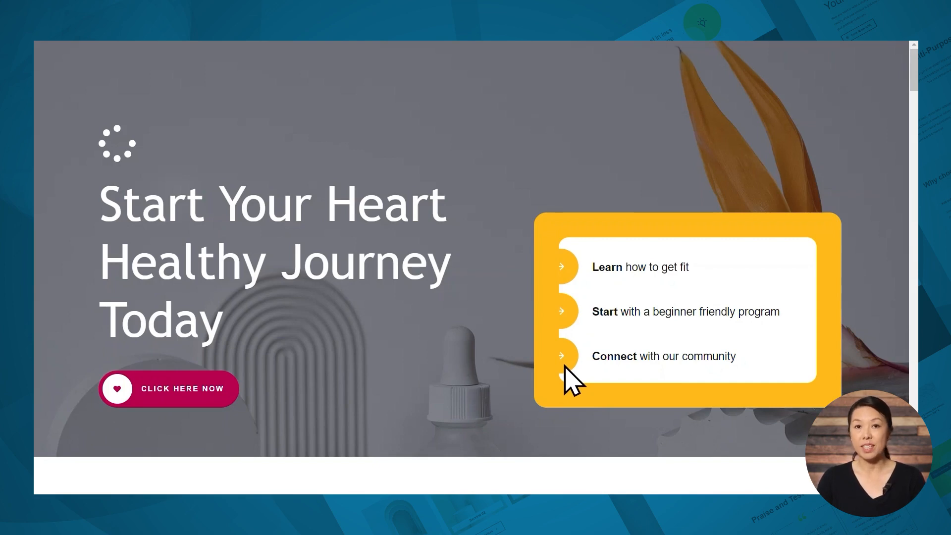
# - Review the icon design examples on the demo page, from the hero section to the faux shadow and rotated icons
pyautogui.scroll(-8, 572, 382)
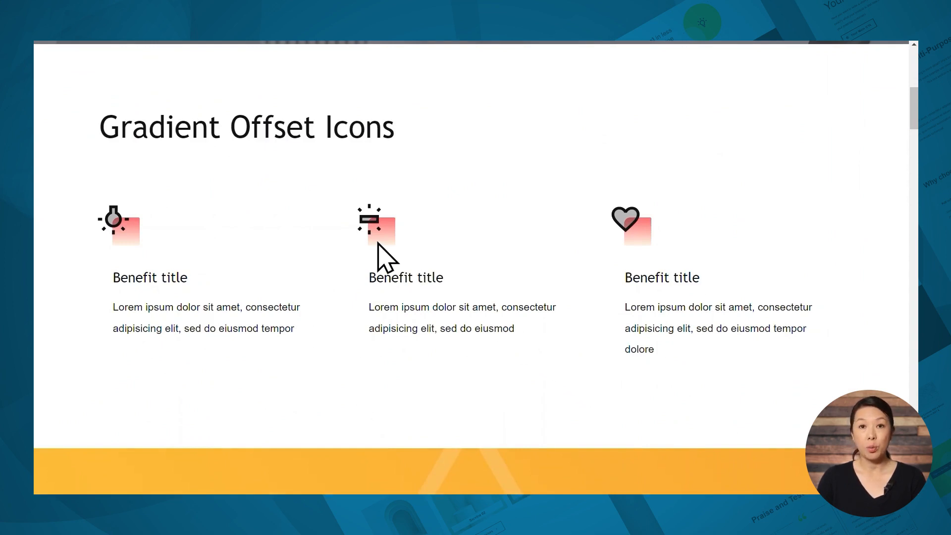
pyautogui.scroll(-8, 582, 312)
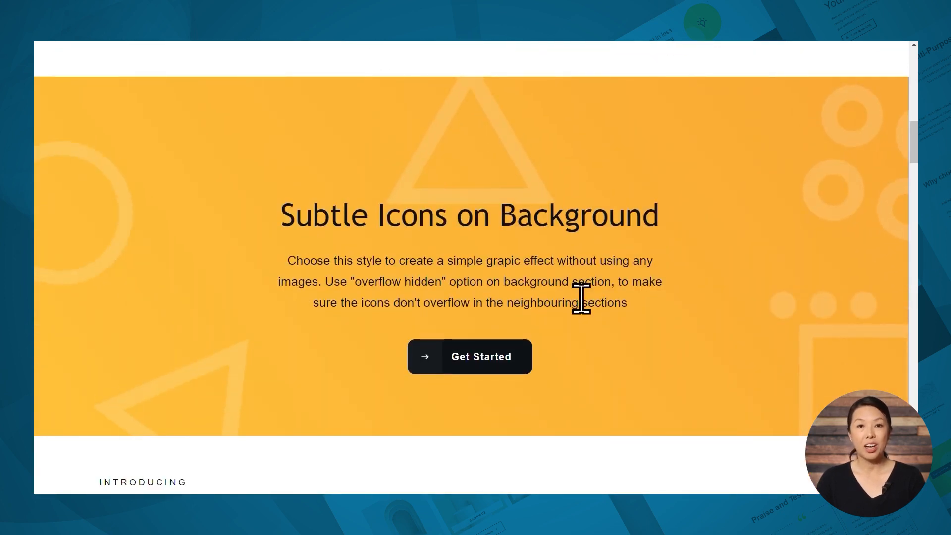
pyautogui.scroll(-3, 629, 296)
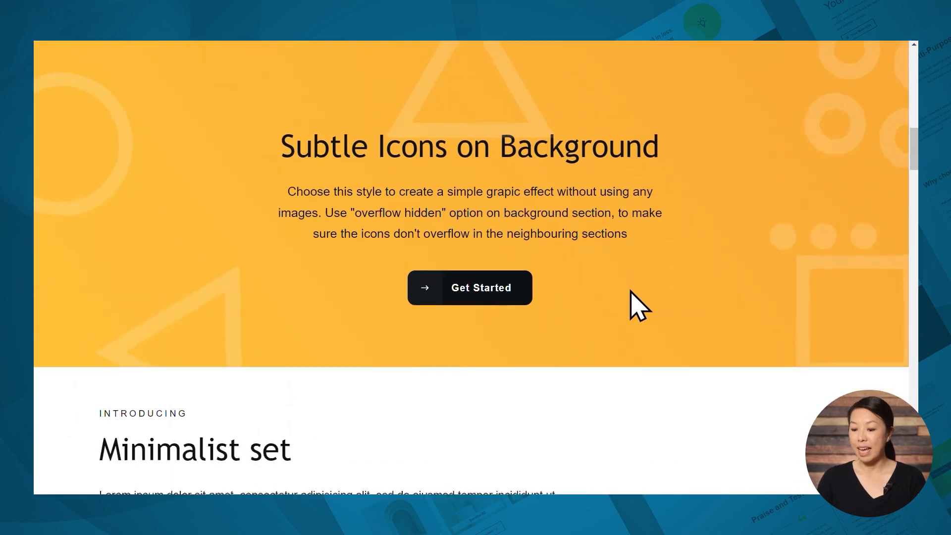
pyautogui.scroll(-4, 631, 292)
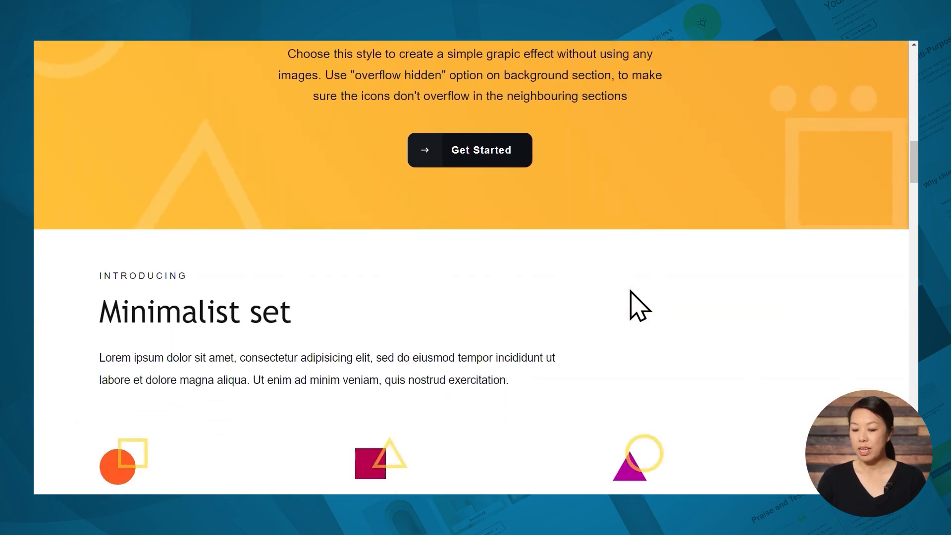
pyautogui.scroll(-2, 635, 303)
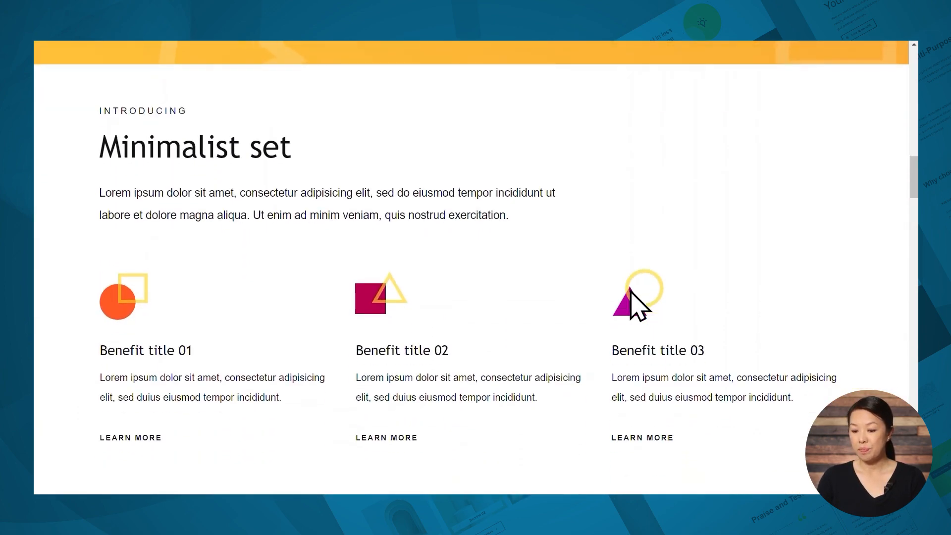
pyautogui.scroll(-1, 593, 332)
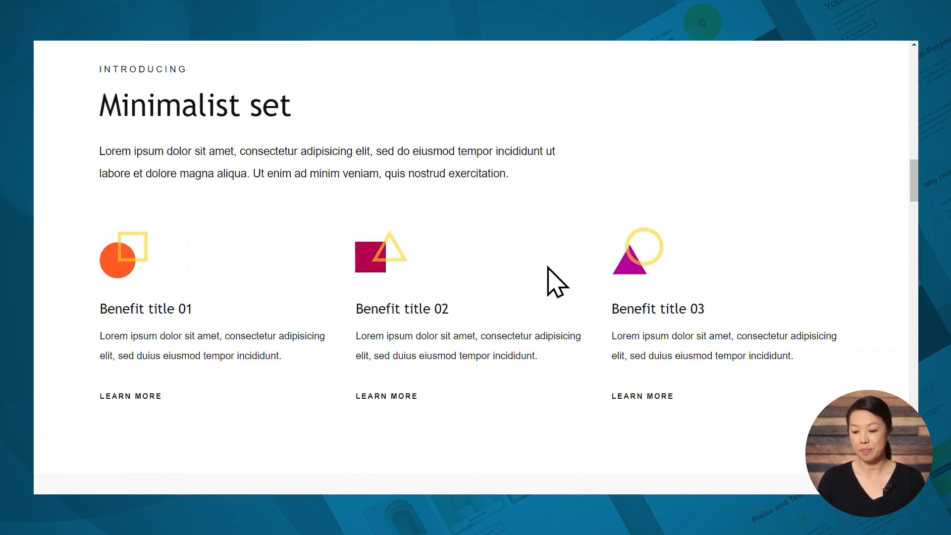
pyautogui.scroll(-7, 548, 282)
pyautogui.scroll(-1, 548, 281)
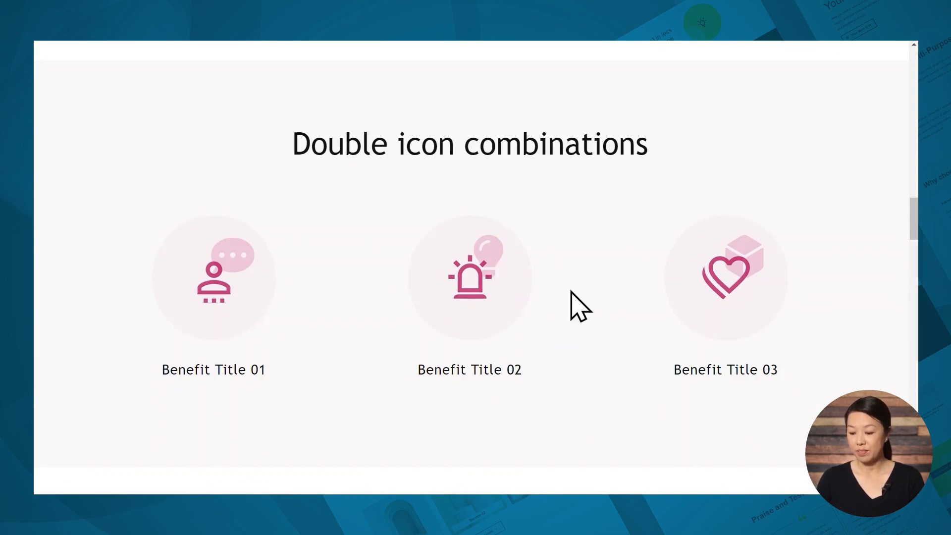
pyautogui.scroll(-6, 571, 297)
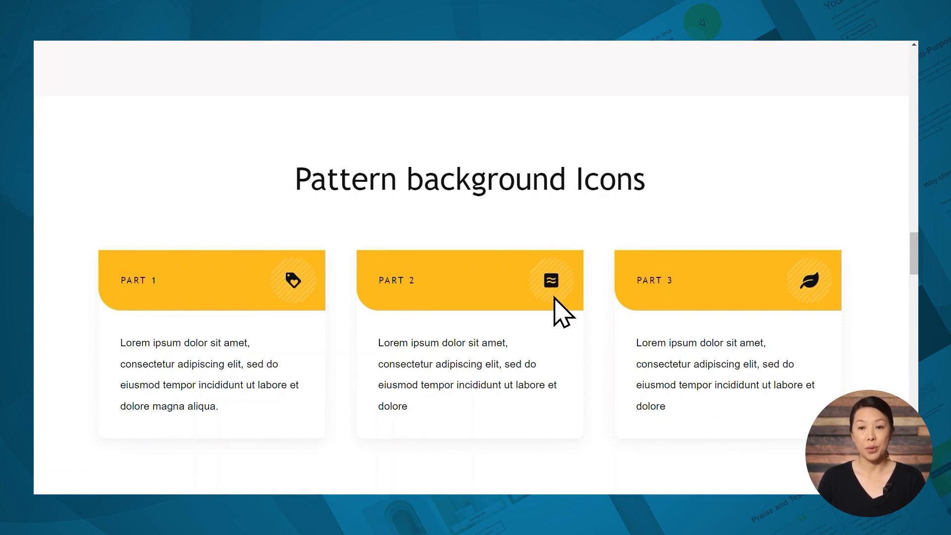
pyautogui.scroll(-8, 601, 307)
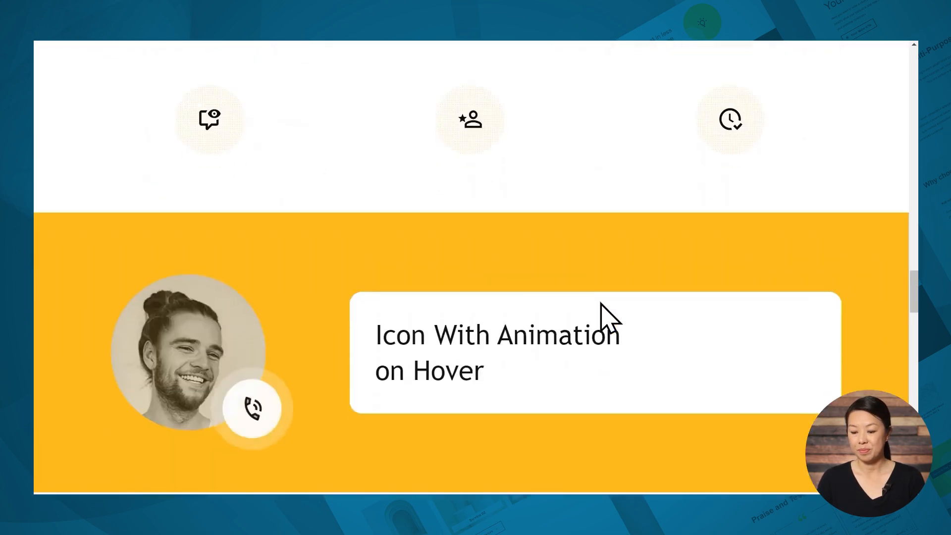
pyautogui.scroll(-2, 601, 307)
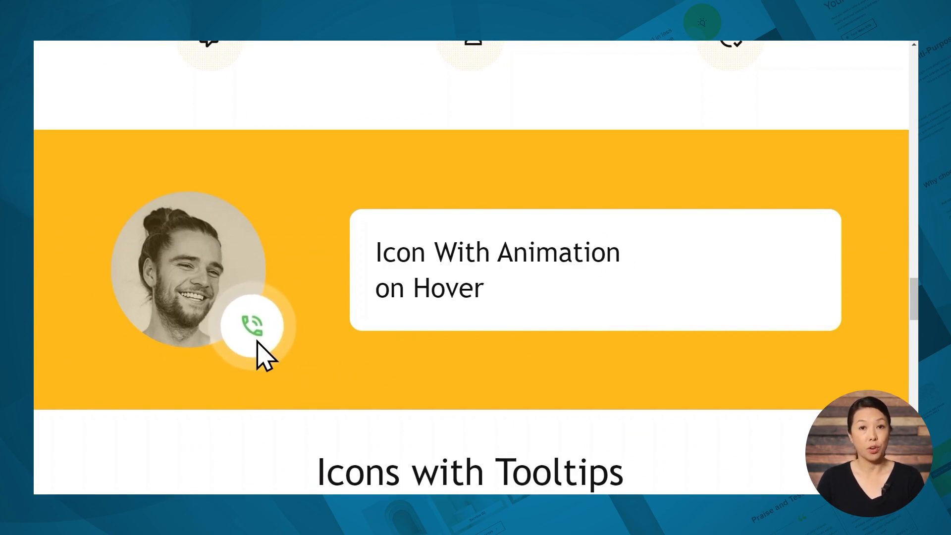
pyautogui.scroll(-10, 403, 359)
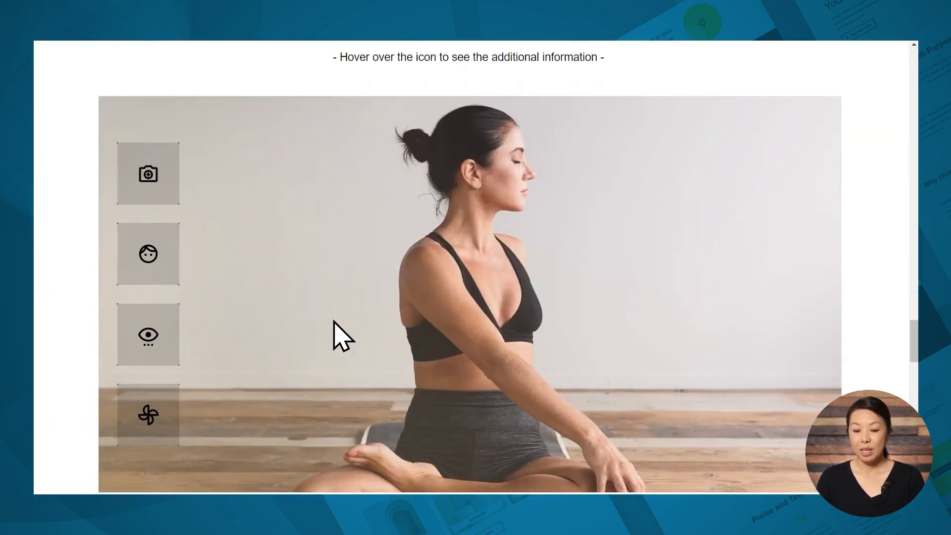
pyautogui.moveTo(151, 198)
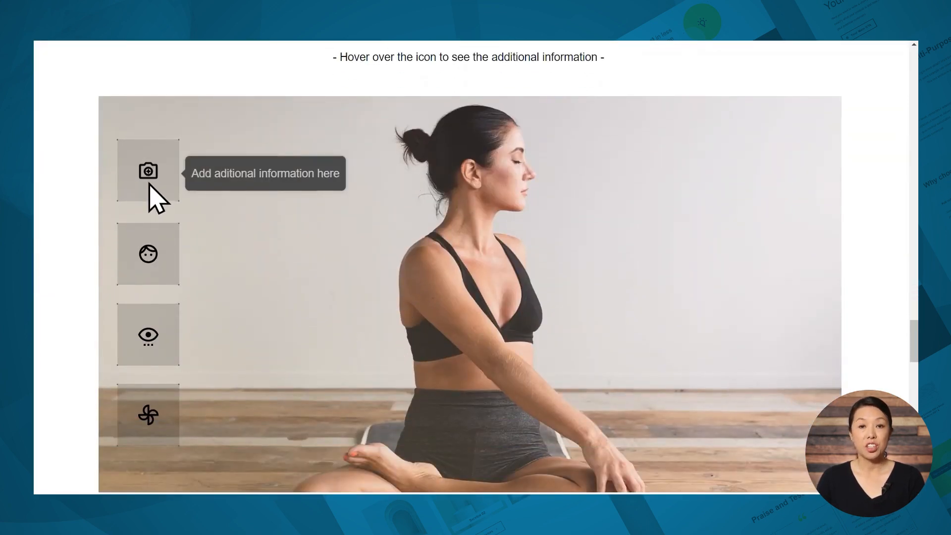
pyautogui.scroll(-3, 293, 260)
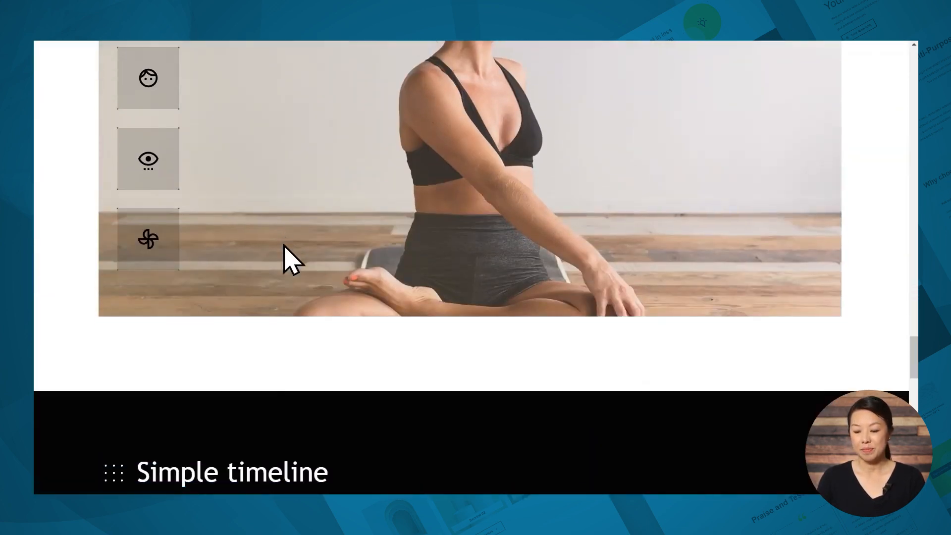
pyautogui.scroll(-5, 293, 260)
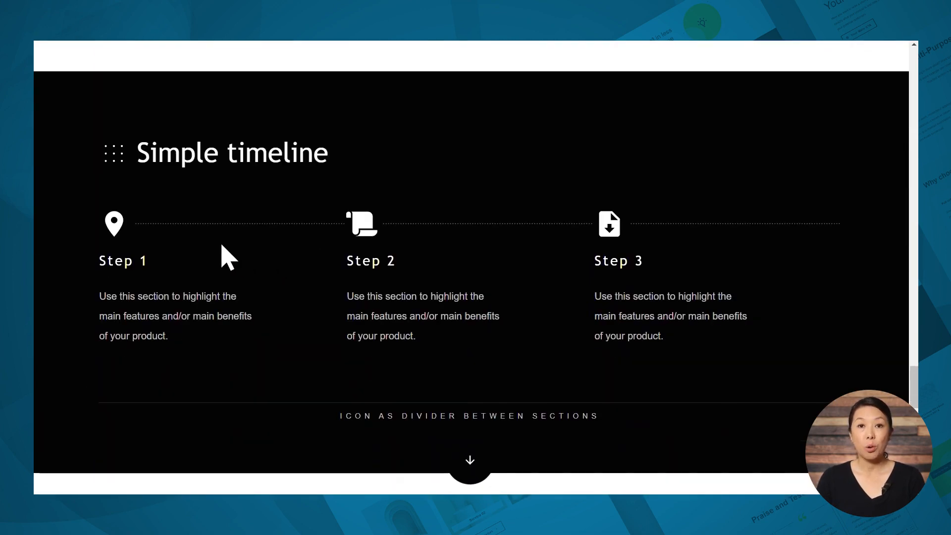
pyautogui.scroll(-3, 285, 270)
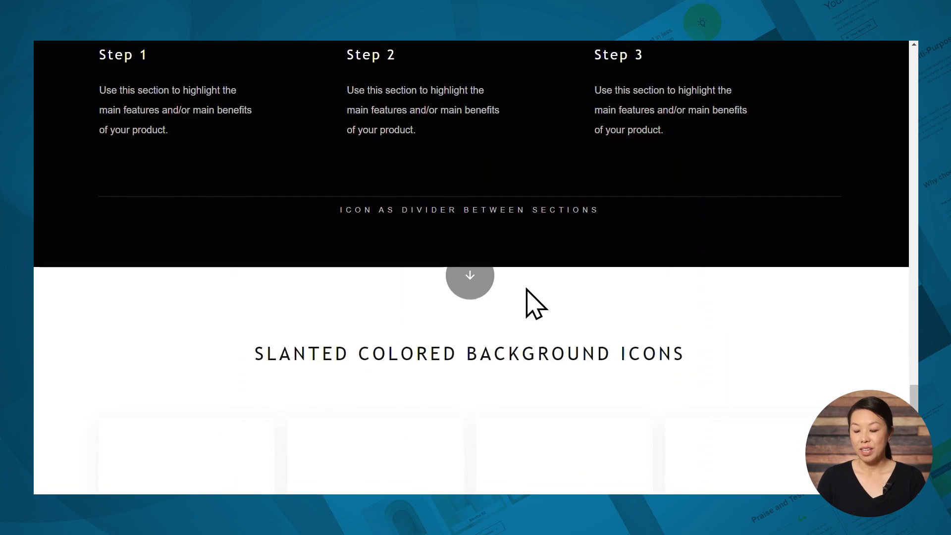
pyautogui.scroll(-4, 545, 301)
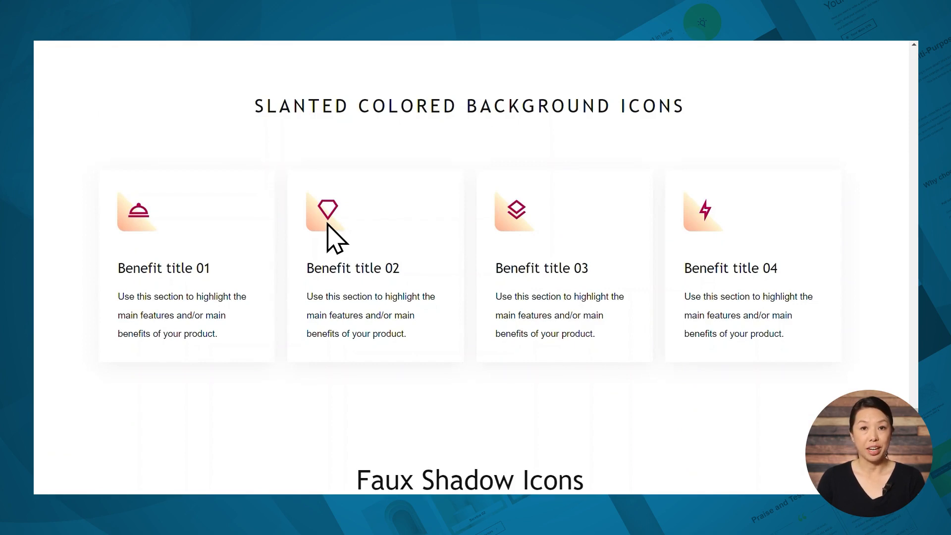
pyautogui.scroll(-6, 452, 240)
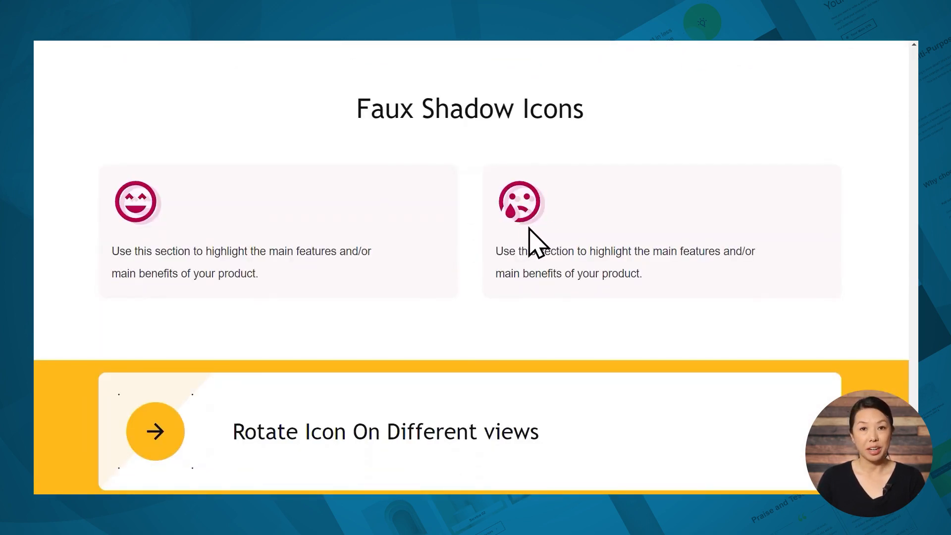
pyautogui.scroll(-1, 510, 292)
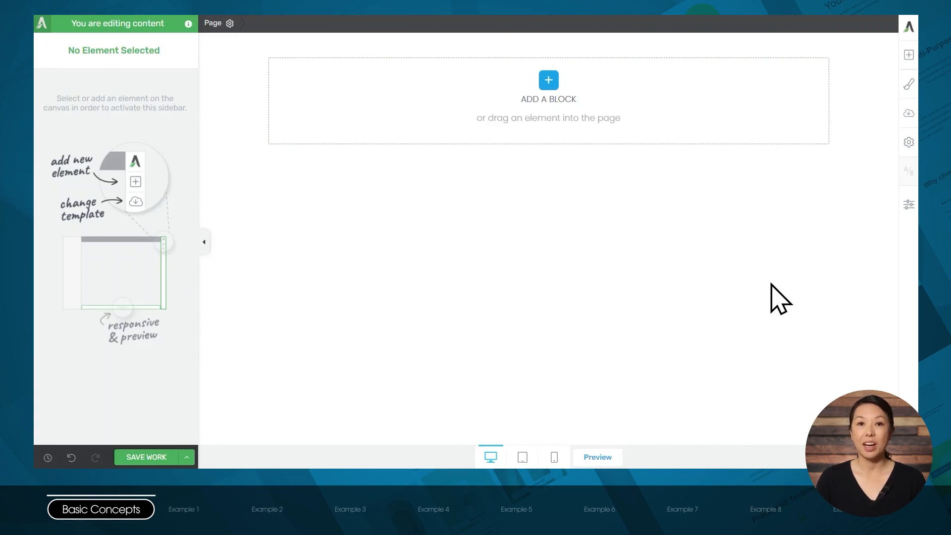
# - Find the Icon element, add it to the blank page and choose the solid up arrow from the icon library
pyautogui.click(908, 54)
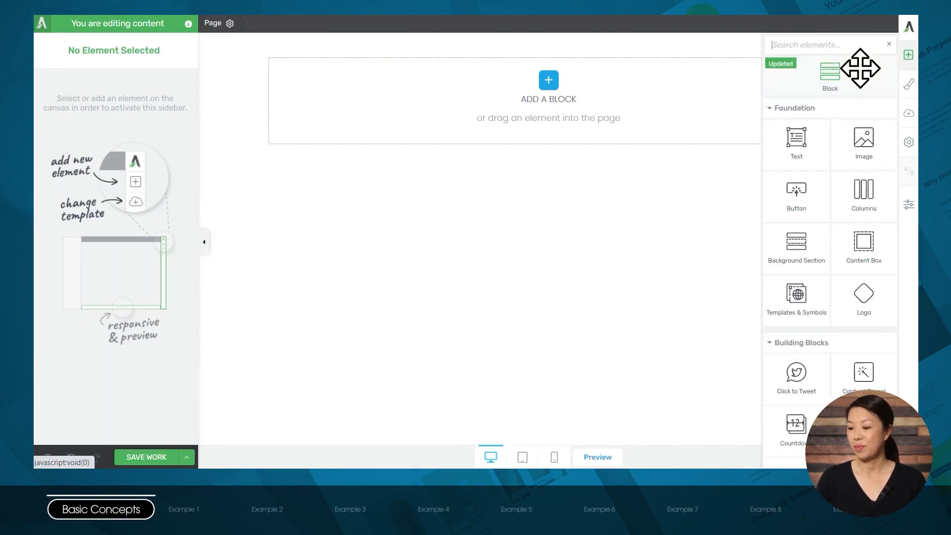
pyautogui.write('icon')
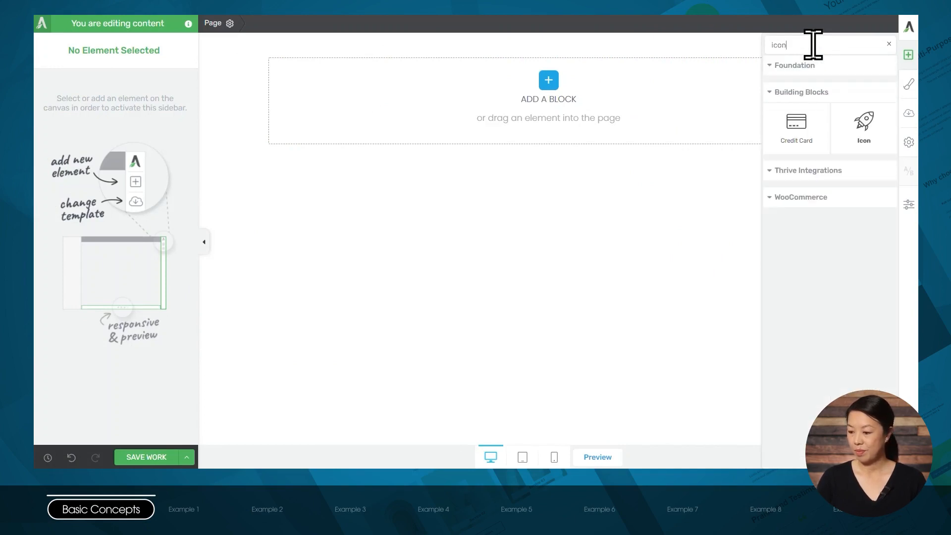
pyautogui.moveTo(868, 127); pyautogui.dragTo(531, 138)
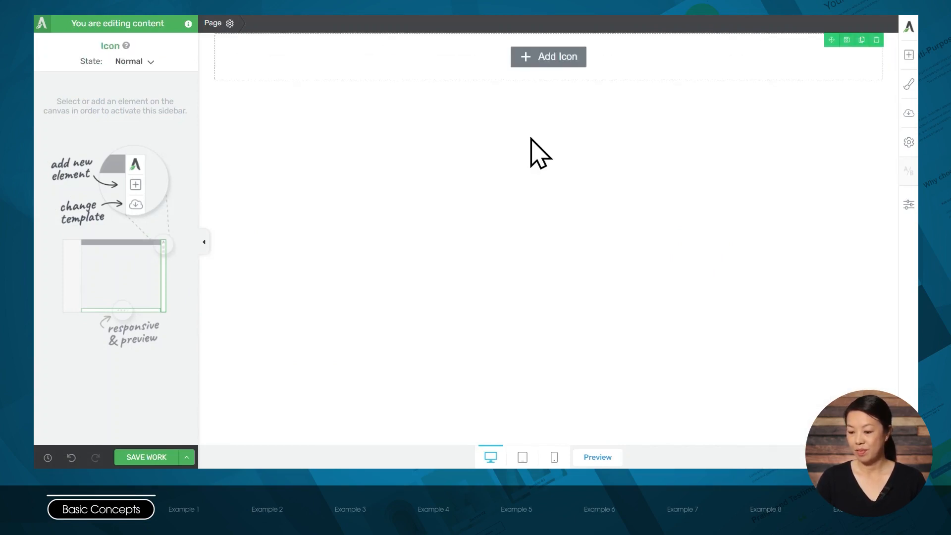
pyautogui.scroll(-1, 491, 270)
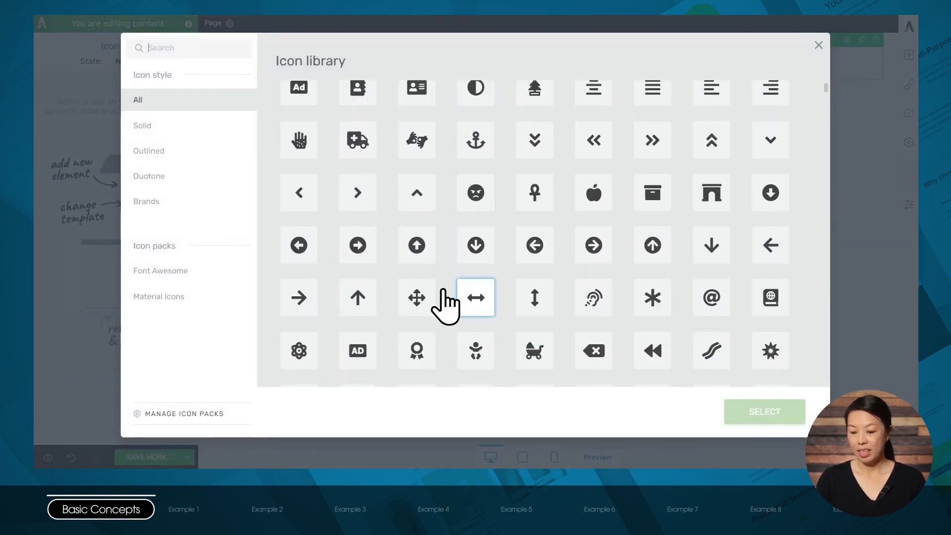
pyautogui.click(359, 297)
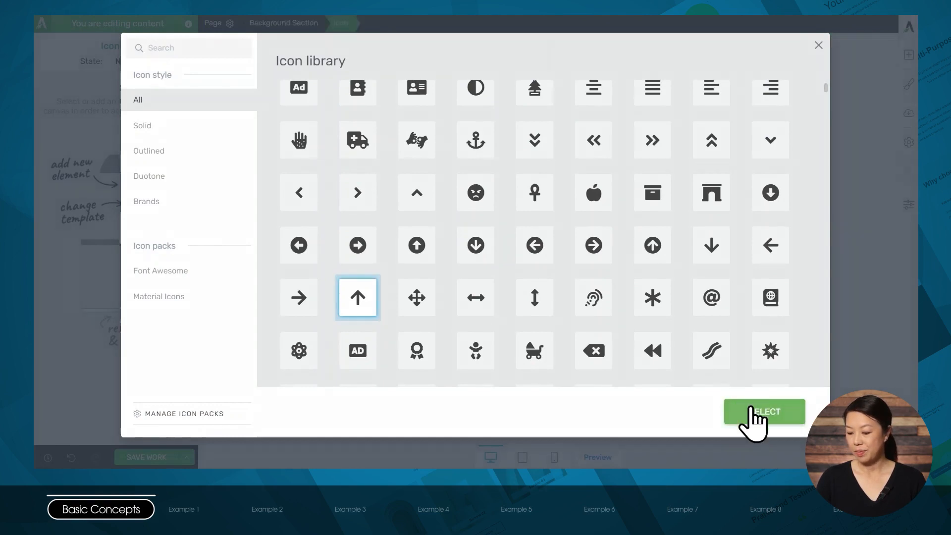
pyautogui.click(754, 414)
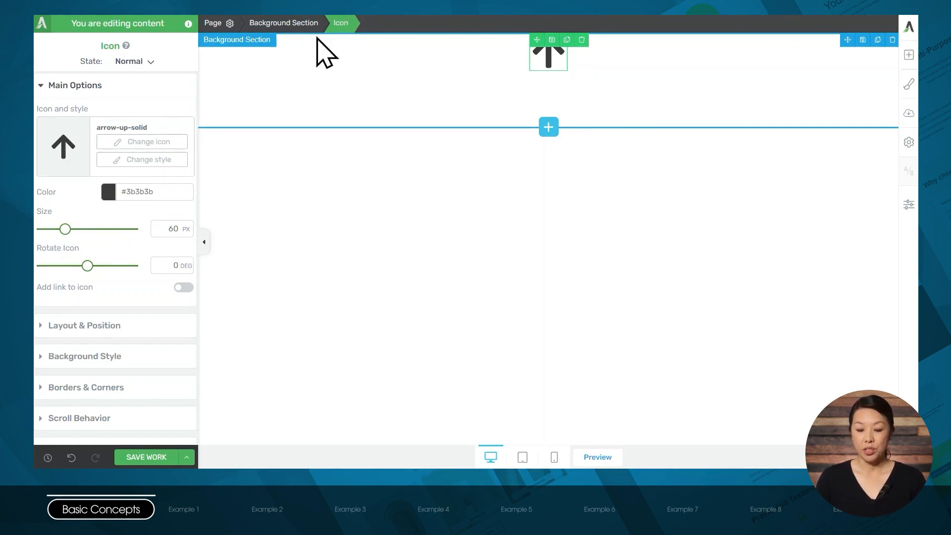
# - Give the arrow icon 20 px padding on all sides and a pale yellow solid color background layer
pyautogui.click(72, 325)
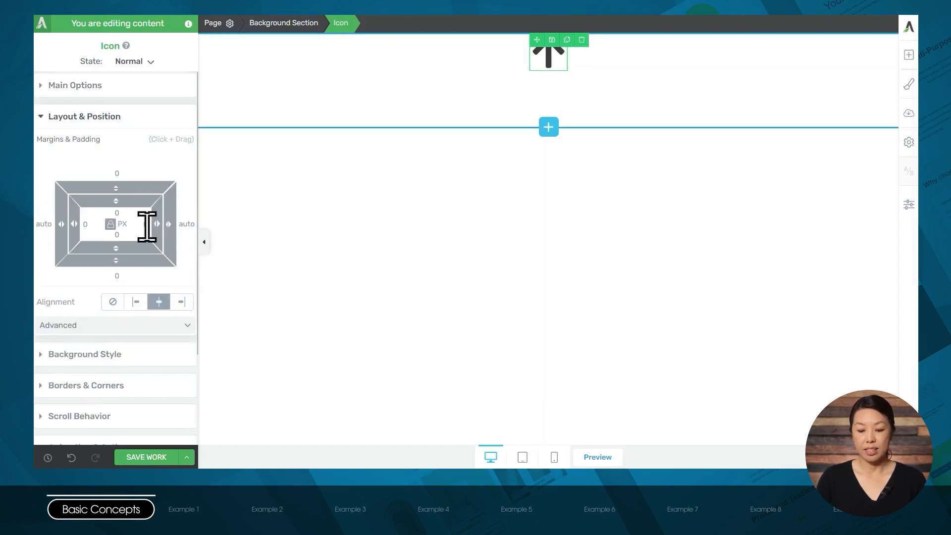
pyautogui.write('20')
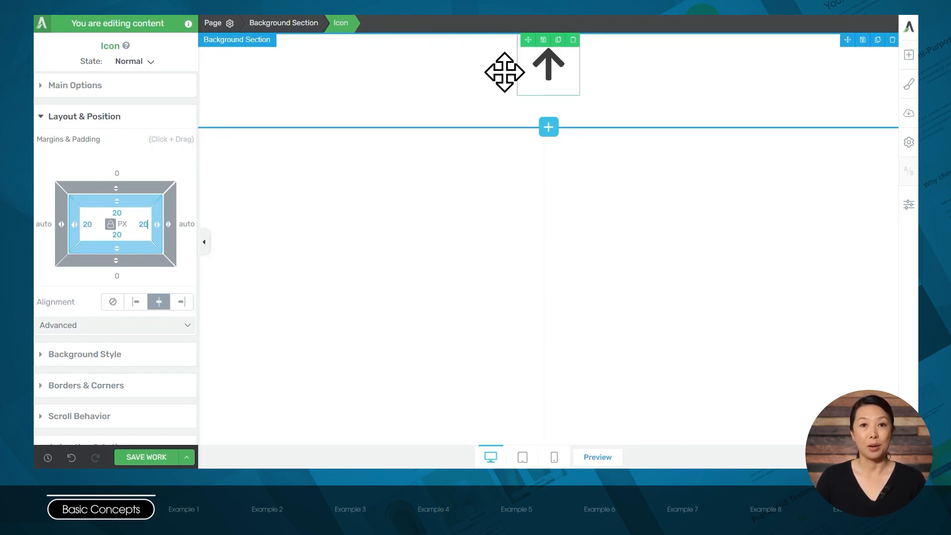
pyautogui.scroll(-2, 108, 268)
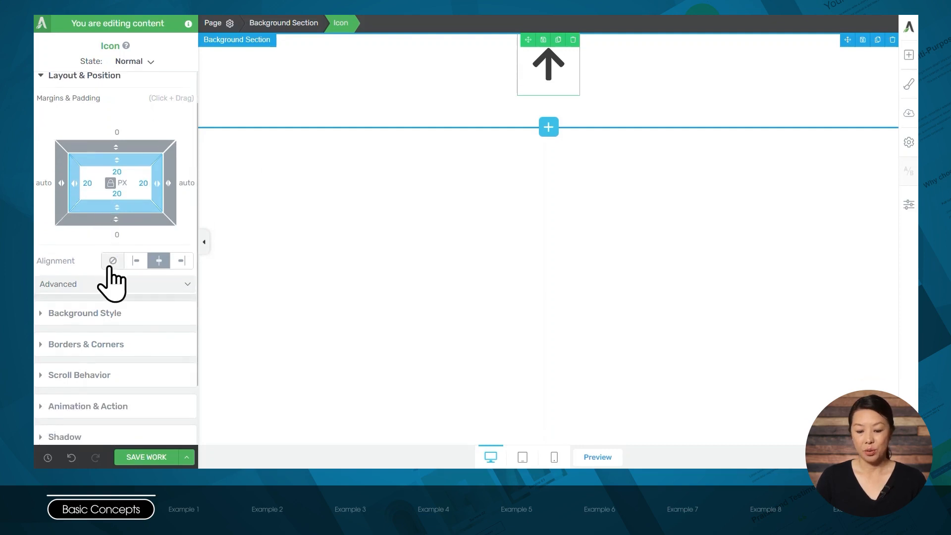
pyautogui.click(99, 311)
pyautogui.click(128, 172)
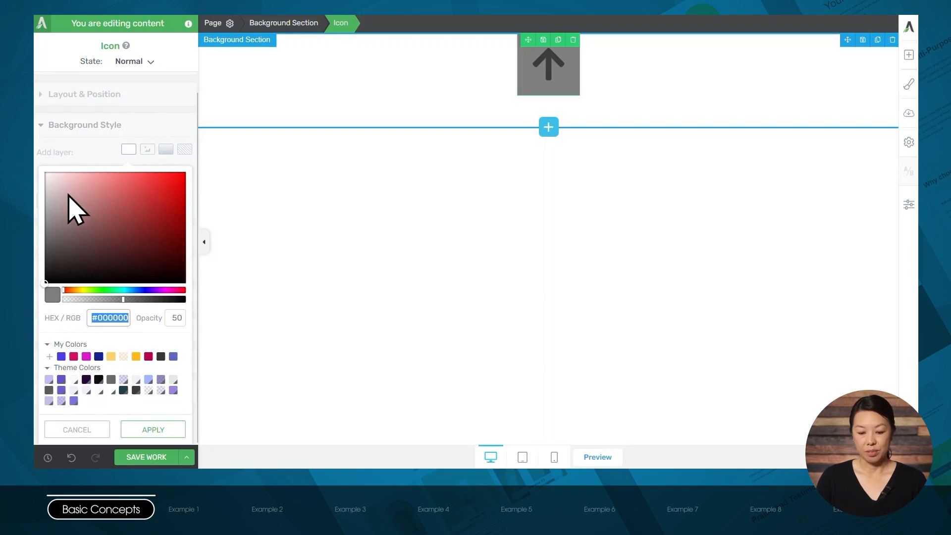
pyautogui.click(77, 291)
pyautogui.moveTo(89, 202); pyautogui.dragTo(83, 172)
pyautogui.click(153, 430)
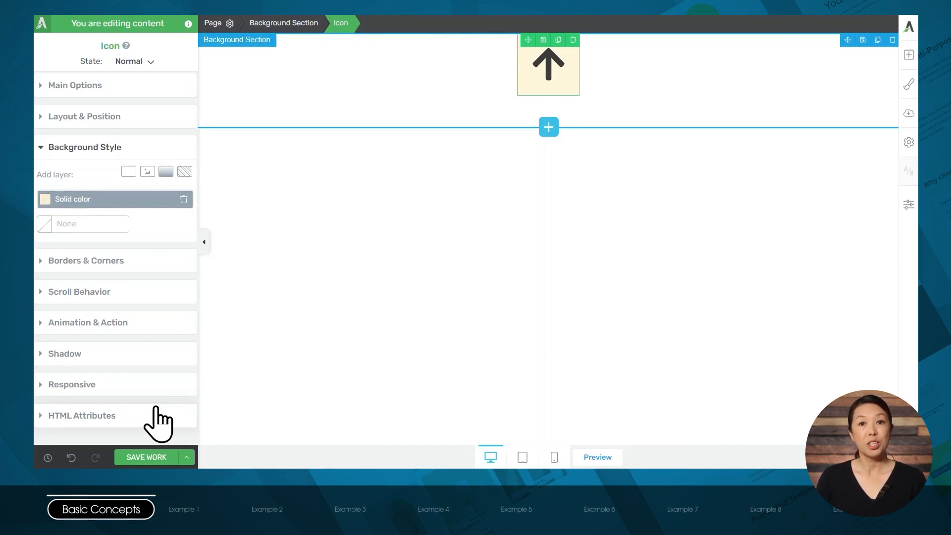
# - Add a linear gradient background layer to the icon, from orange to #000000 at 0 opacity, with the angle set to 0 degrees
pyautogui.click(166, 171)
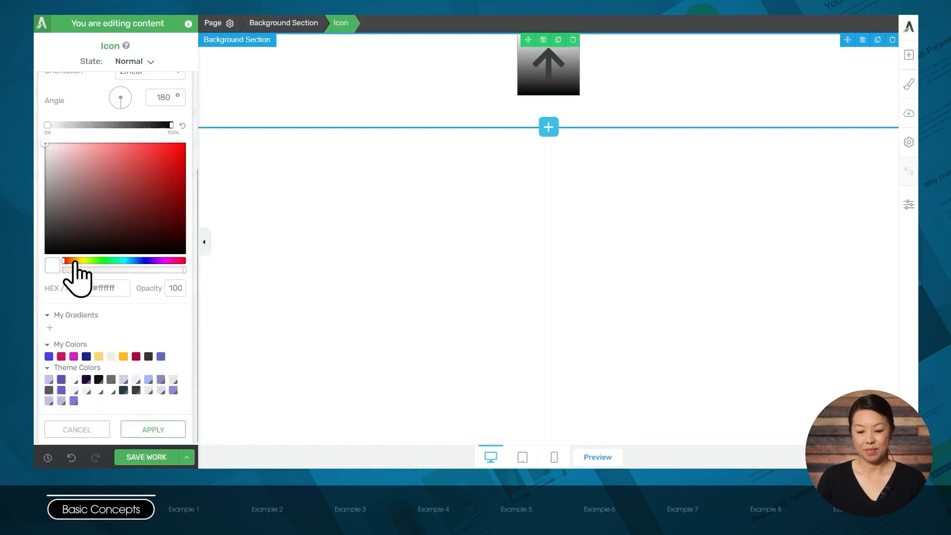
pyautogui.click(74, 261)
pyautogui.click(185, 150)
pyautogui.click(171, 125)
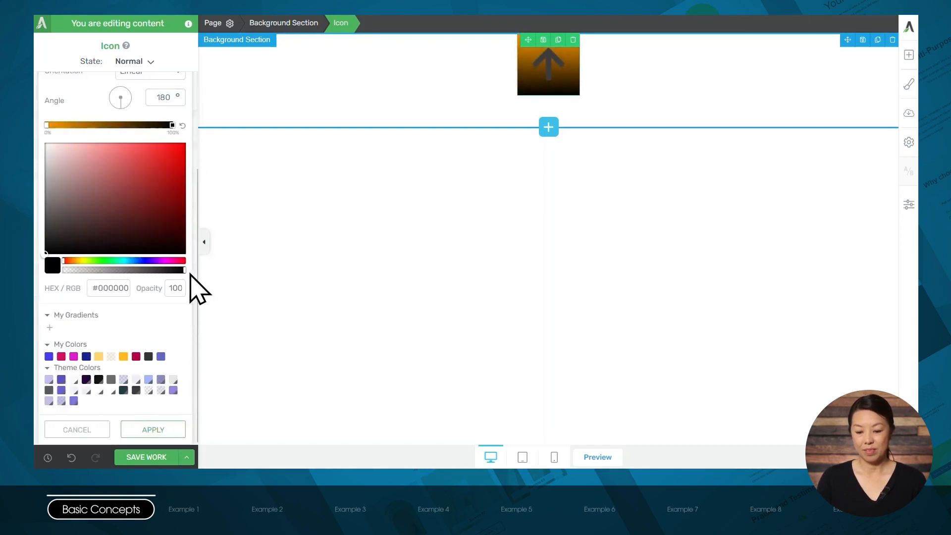
pyautogui.moveTo(183, 271); pyautogui.dragTo(56, 270)
pyautogui.scroll(1, 115, 242)
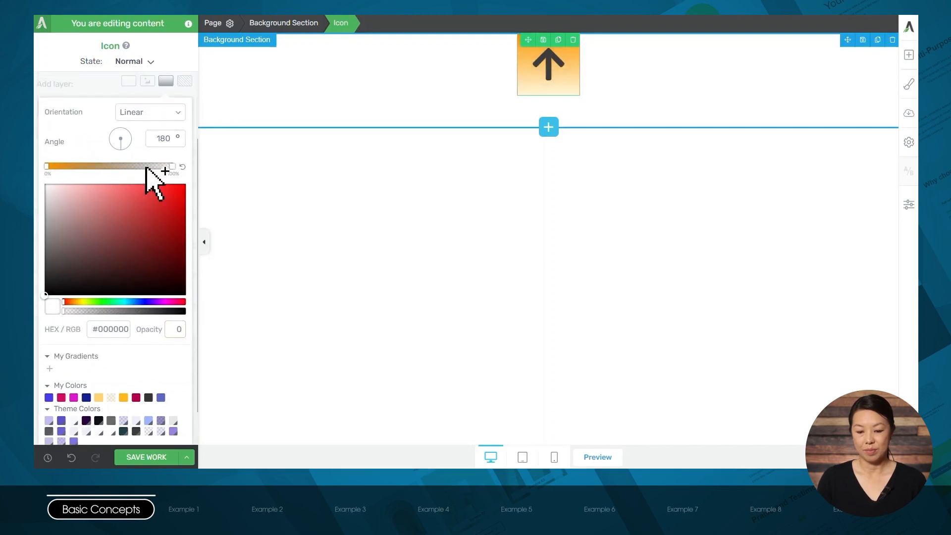
pyautogui.moveTo(155, 139); pyautogui.dragTo(182, 139)
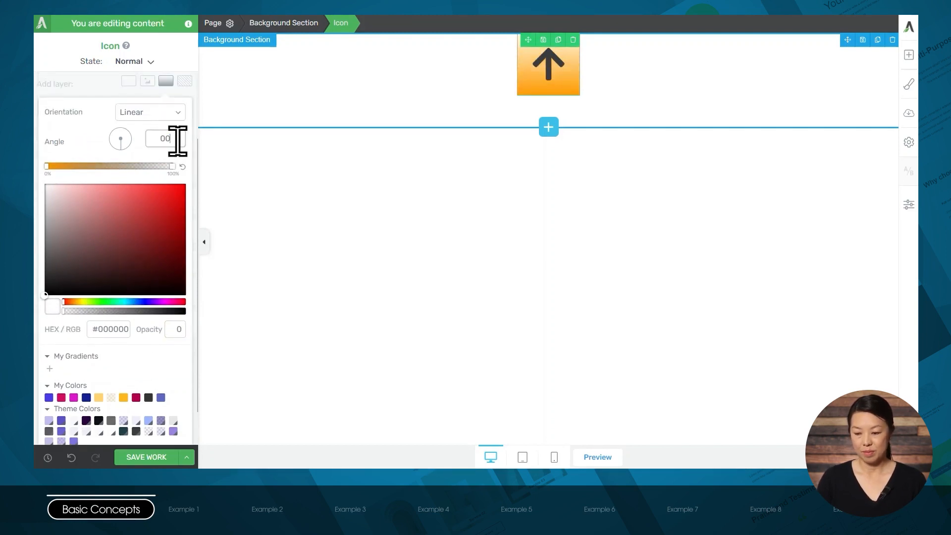
pyautogui.write('0')
pyautogui.scroll(-1, 175, 298)
pyautogui.click(164, 430)
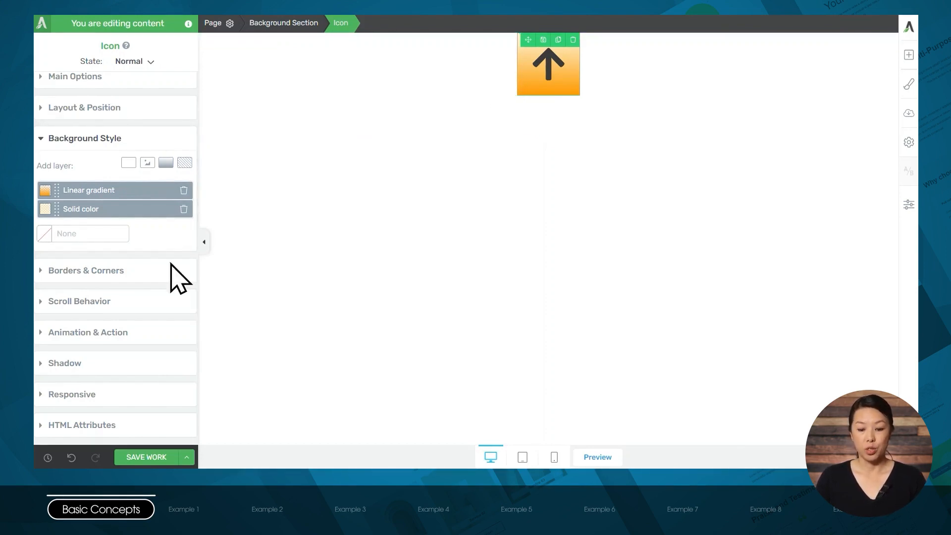
# - Round the icon's top-left corner to 52 px and its bottom-right corner to 55 px
pyautogui.click(122, 271)
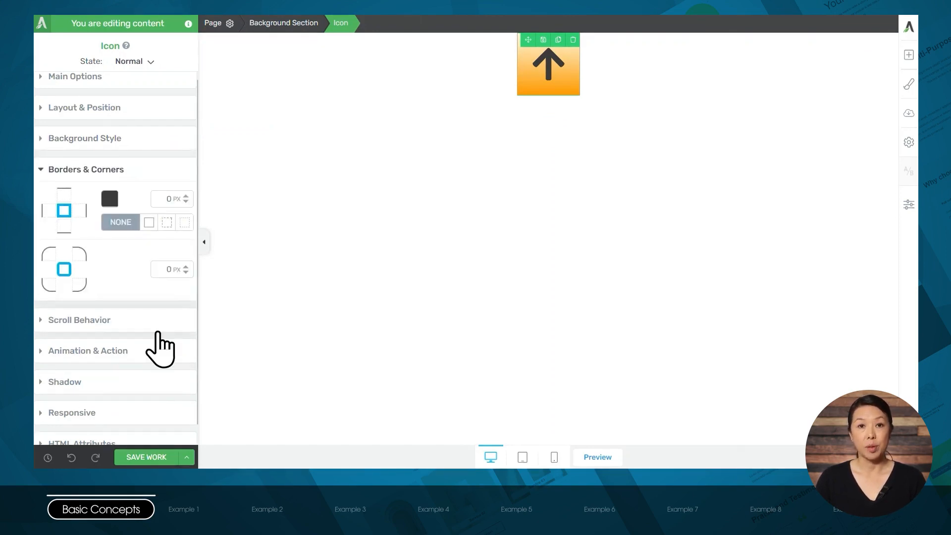
pyautogui.click(48, 253)
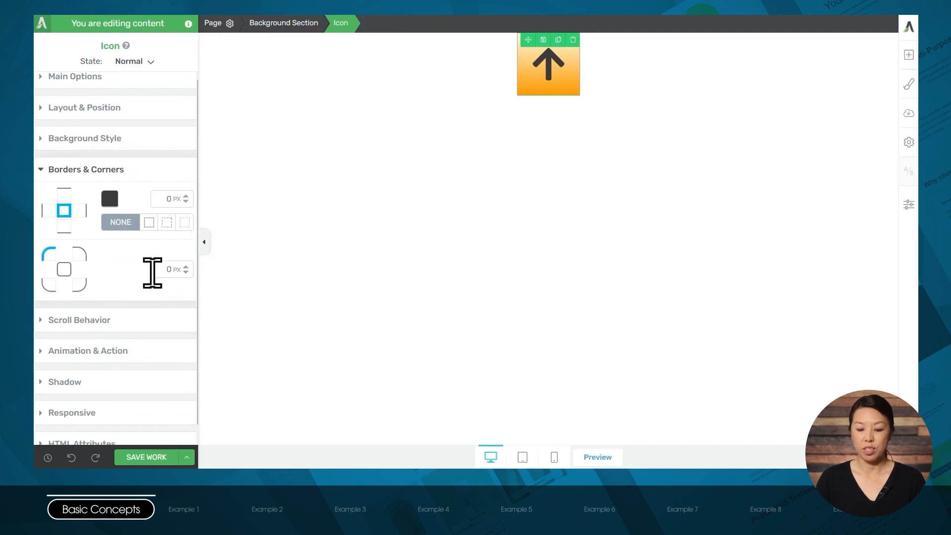
pyautogui.moveTo(184, 270)
pyautogui.mouseDown()
pyautogui.moveTo(187, 240)
pyautogui.moveTo(191, 253)
pyautogui.mouseUp()
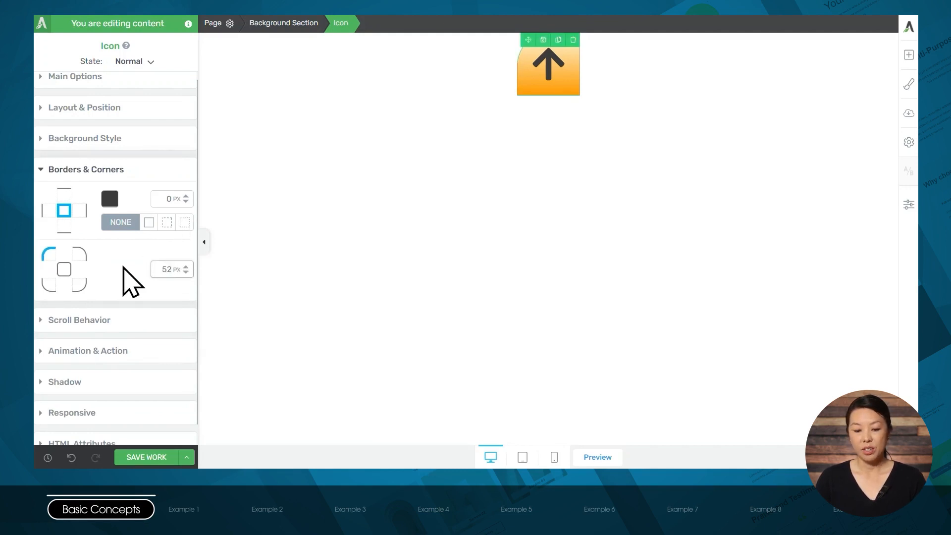
pyautogui.click(83, 287)
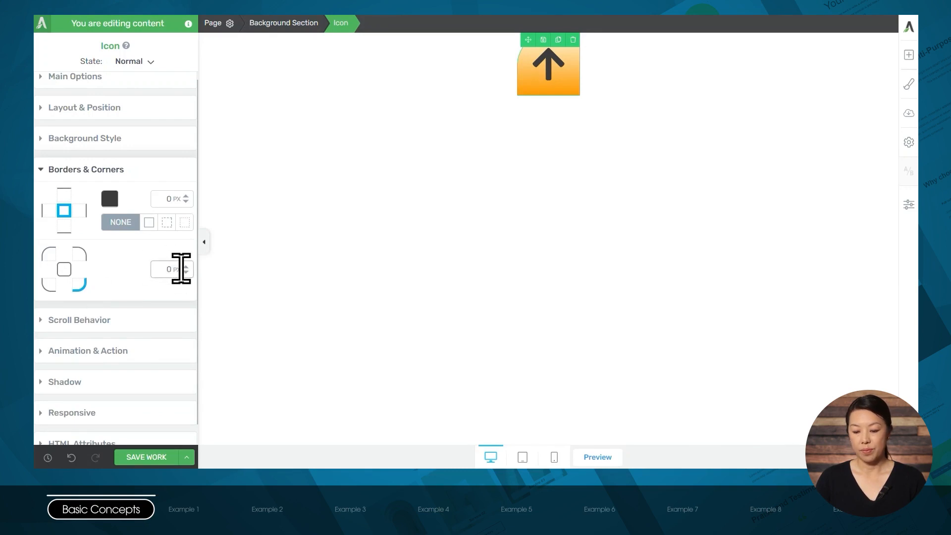
pyautogui.moveTo(186, 266); pyautogui.dragTo(188, 234)
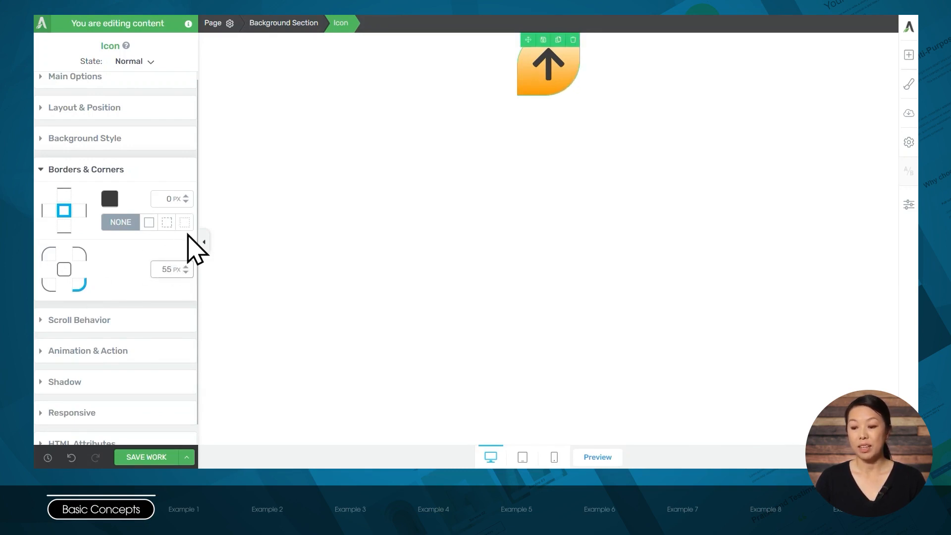
# - Set the radius of all four icon corners together to 69 px to make a circle
pyautogui.click(63, 269)
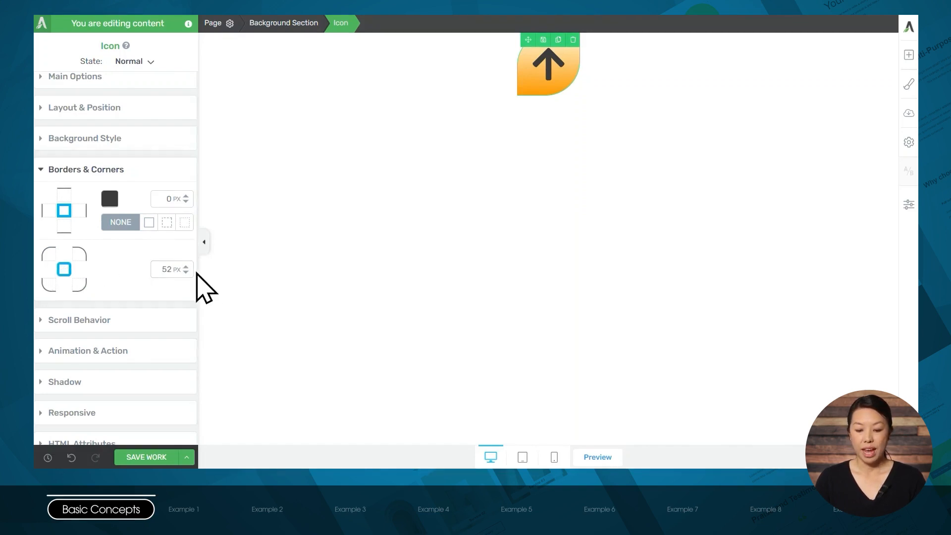
pyautogui.moveTo(186, 272); pyautogui.dragTo(187, 263)
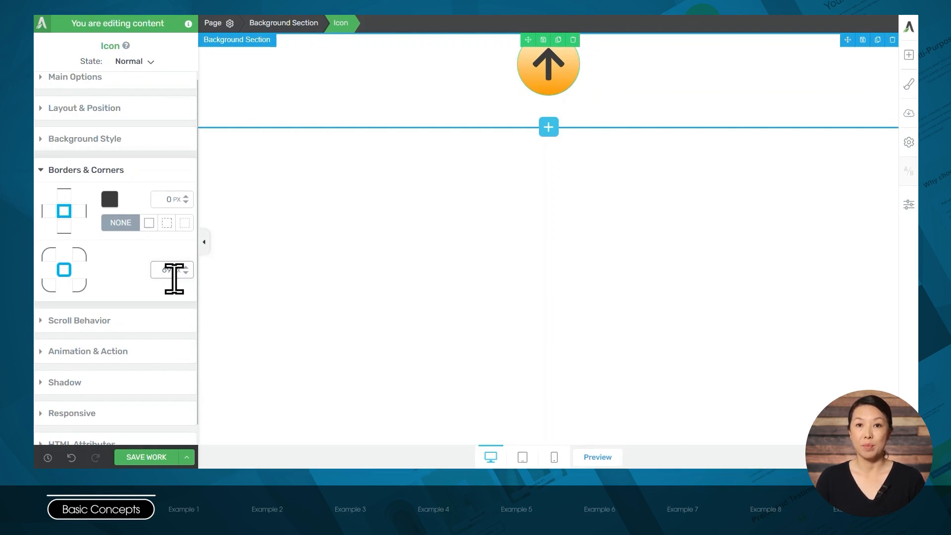
# - Add a CSS animation to the arrow icon using the Rotate effect, without looping
pyautogui.click(105, 351)
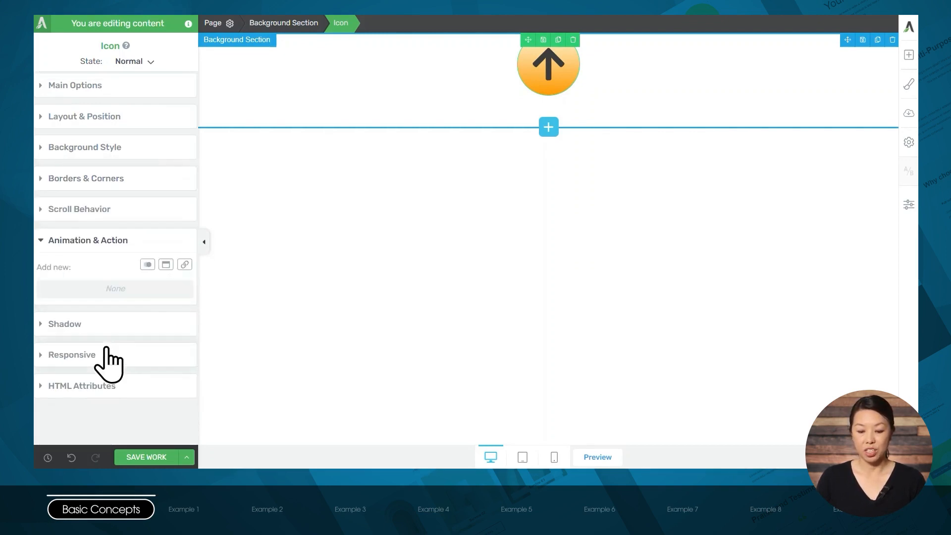
pyautogui.click(147, 266)
pyautogui.click(174, 311)
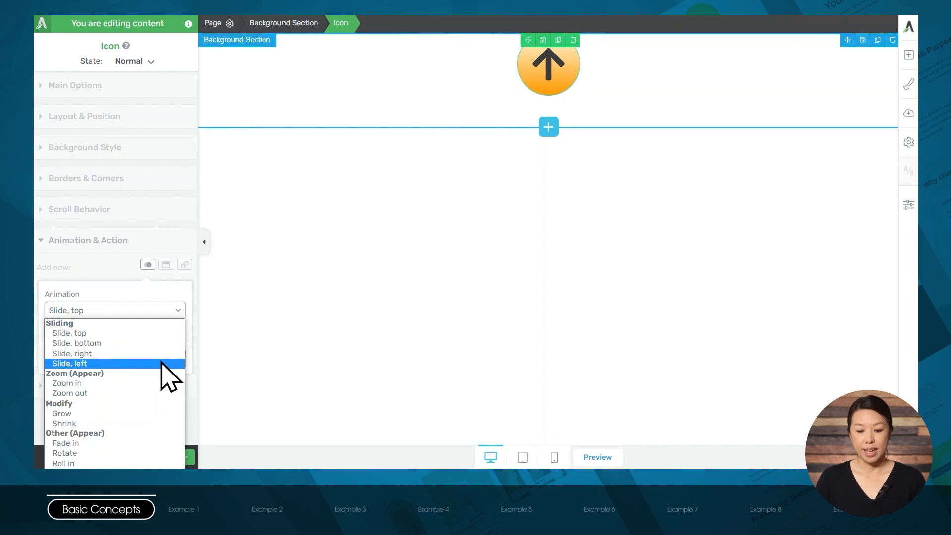
pyautogui.click(78, 453)
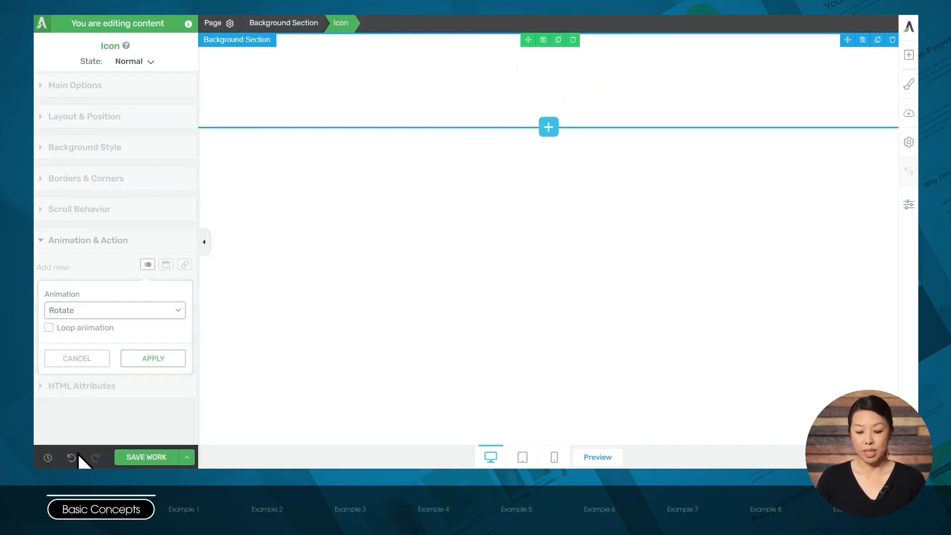
pyautogui.click(155, 361)
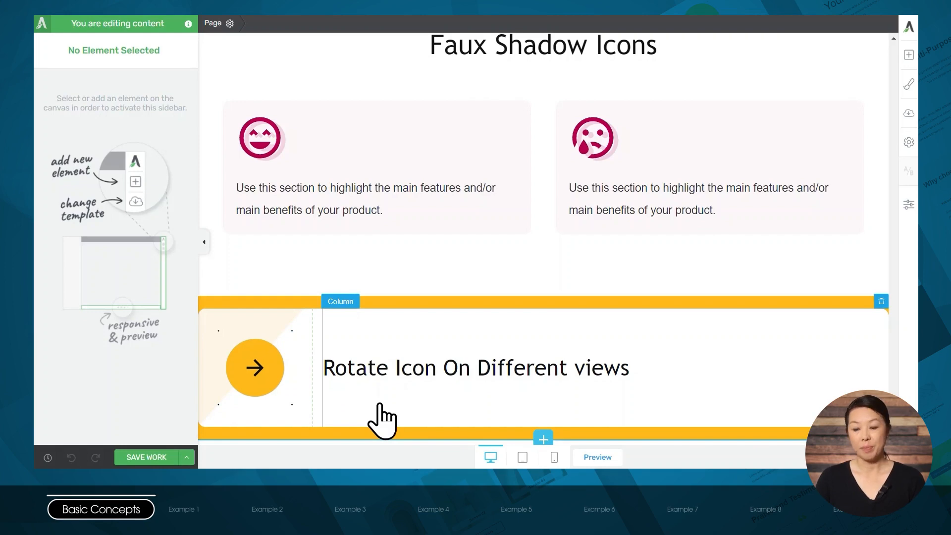
# - Switch to the demo page and examine the rotated icon section in tablet and mobile views
pyautogui.click(523, 456)
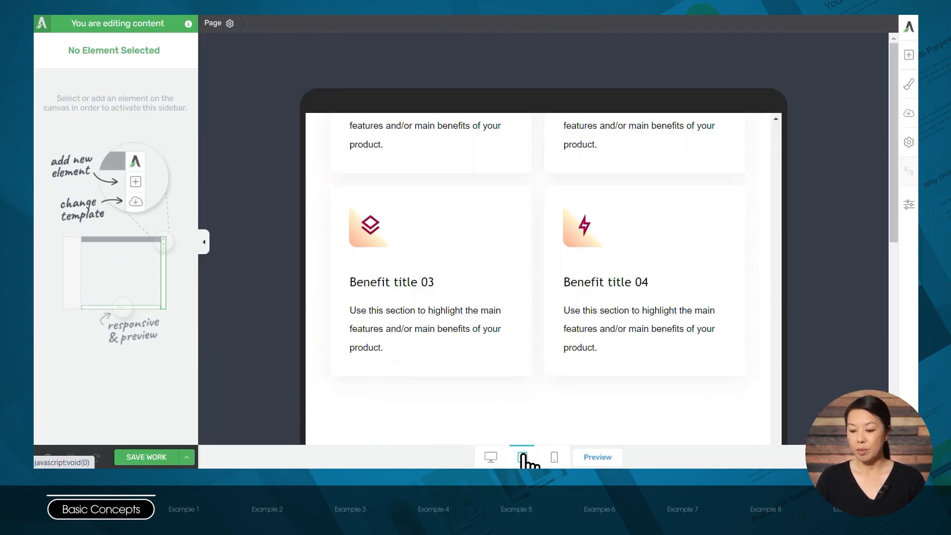
pyautogui.scroll(-10, 559, 361)
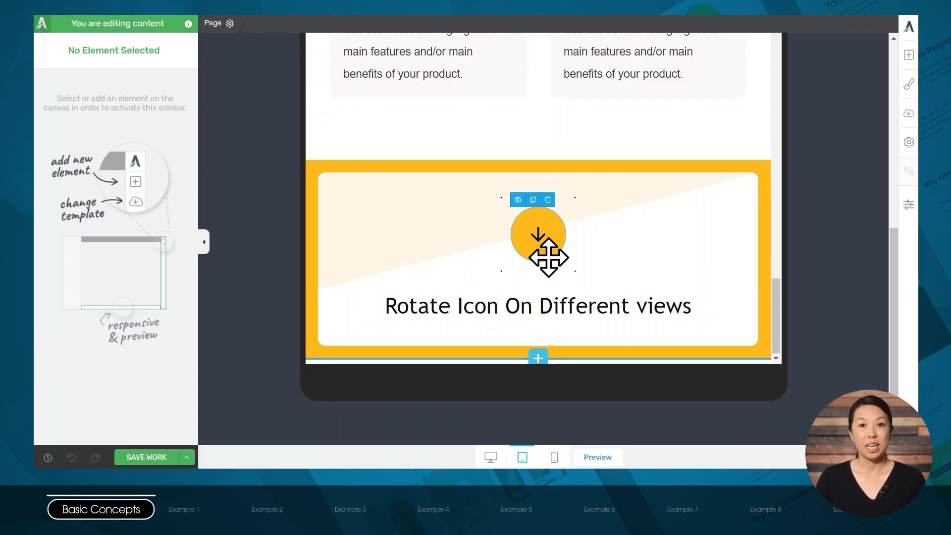
pyautogui.click(554, 457)
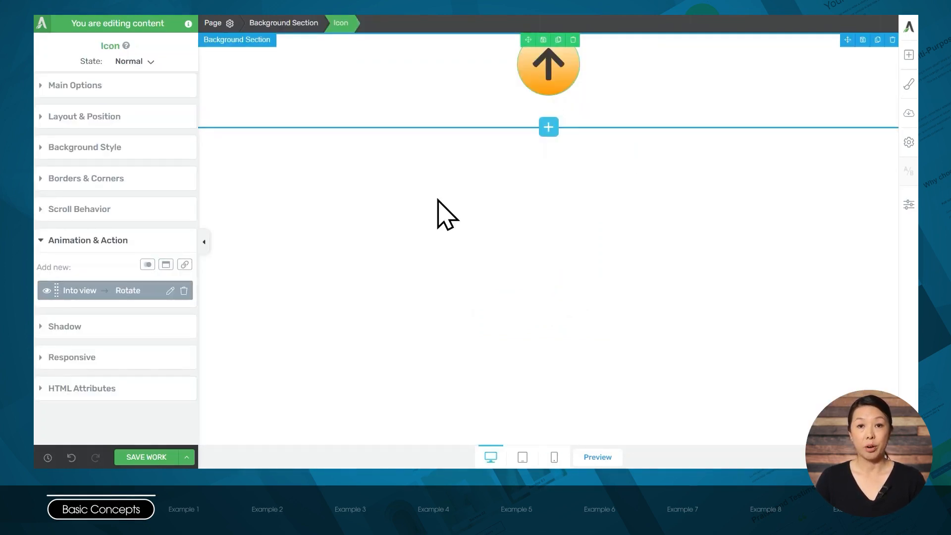
# - On the page with the orange arrow icon, rotate the icon to 90 degrees in tablet view
pyautogui.click(522, 458)
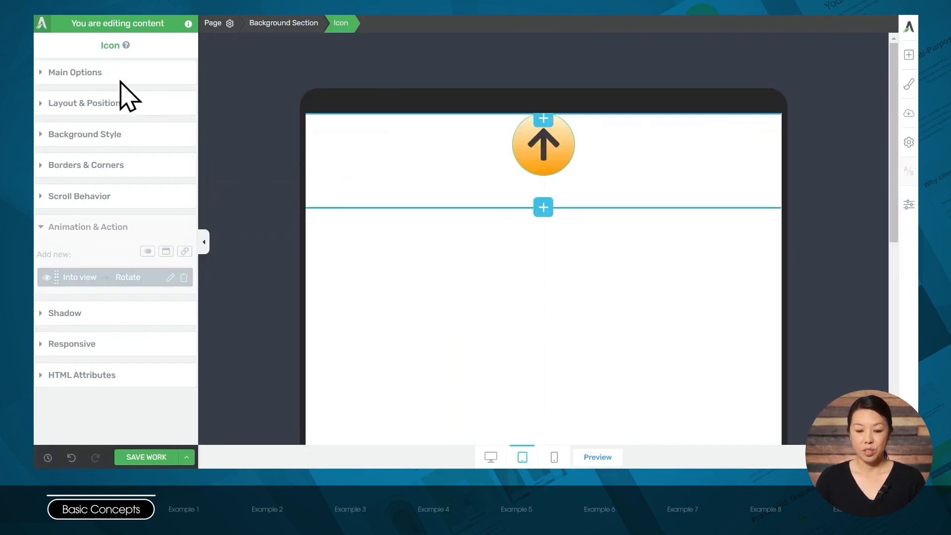
pyautogui.click(94, 73)
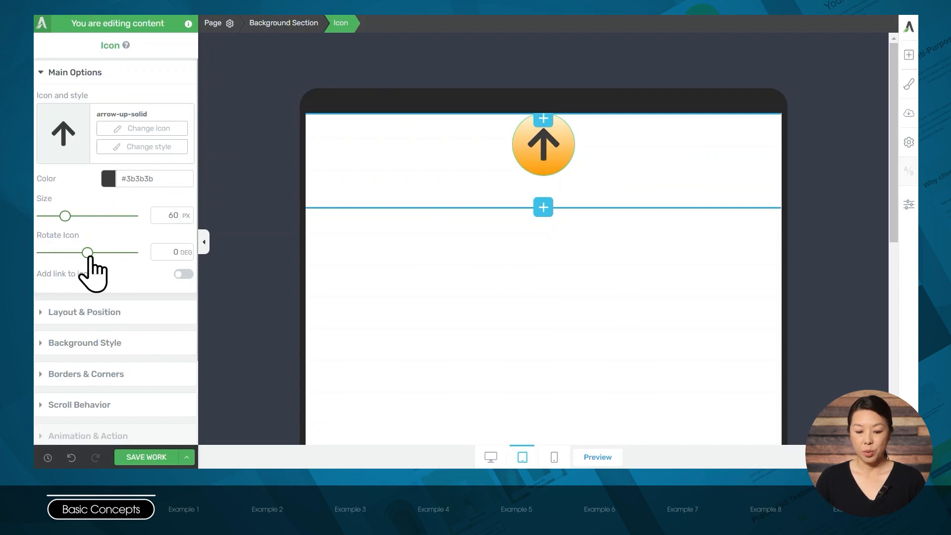
pyautogui.moveTo(88, 252); pyautogui.dragTo(97, 252)
pyautogui.doubleClick(168, 251)
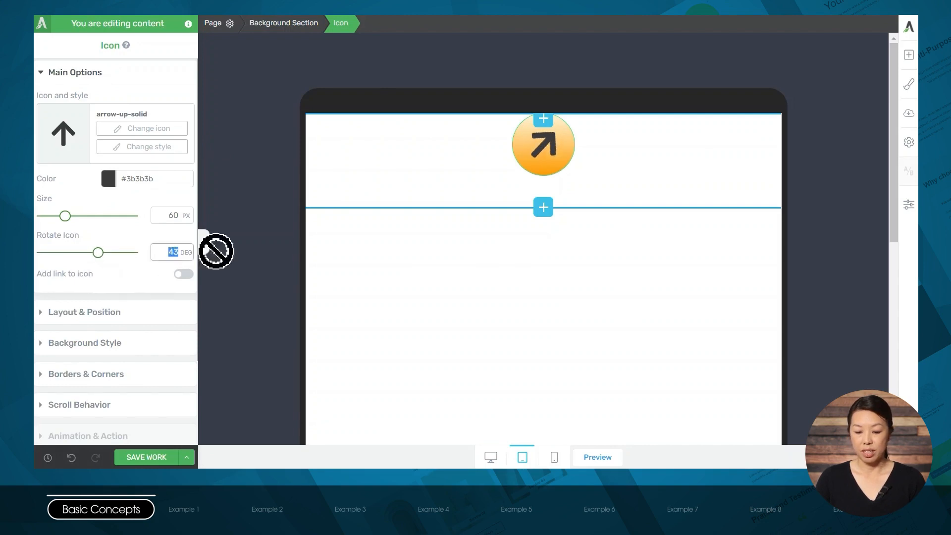
pyautogui.write('90')
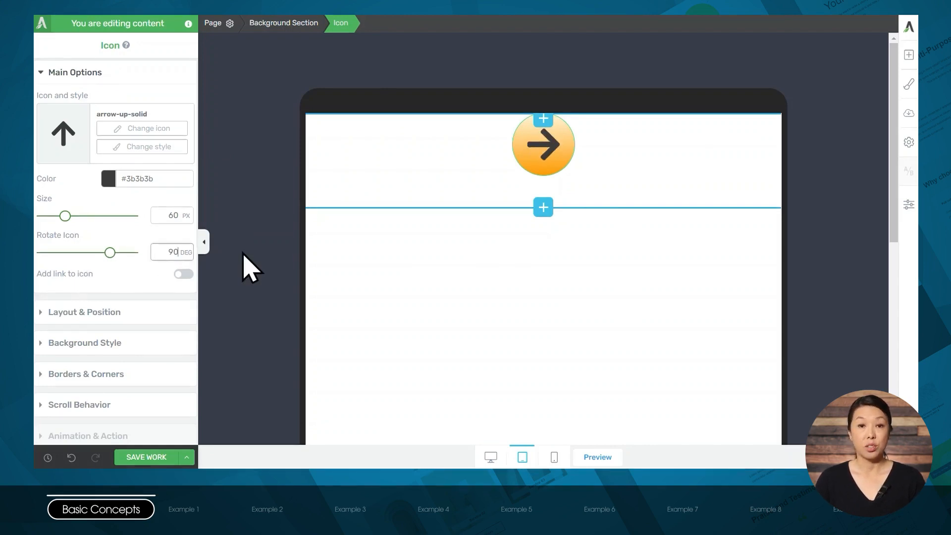
# - Rotate the arrow icon to 180 degrees in mobile view, and check the tablet and desktop views
pyautogui.click(555, 458)
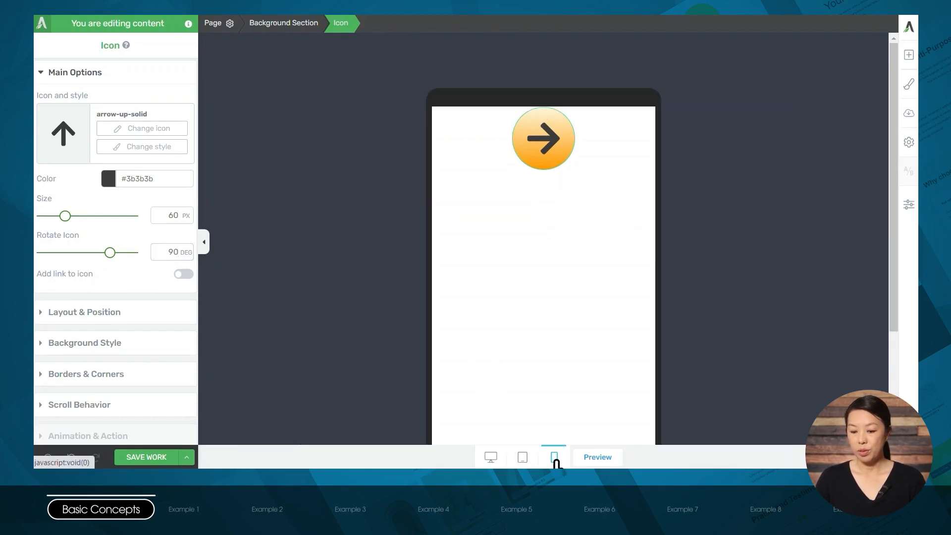
pyautogui.doubleClick(159, 251)
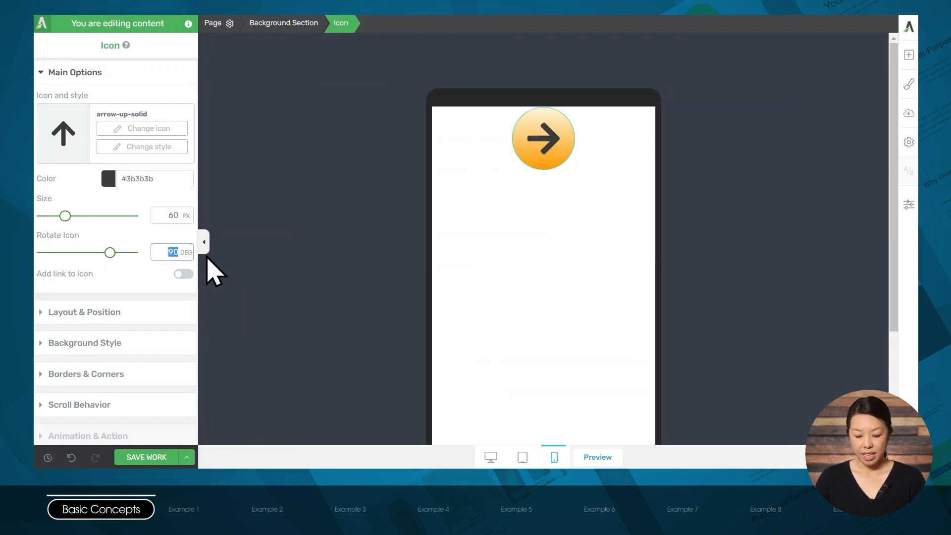
pyautogui.write('180')
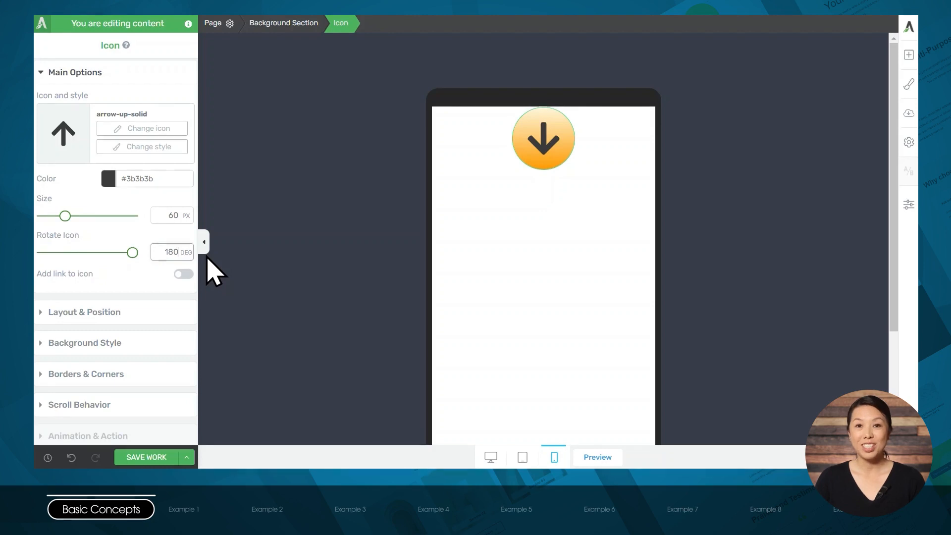
pyautogui.click(515, 452)
pyautogui.click(492, 461)
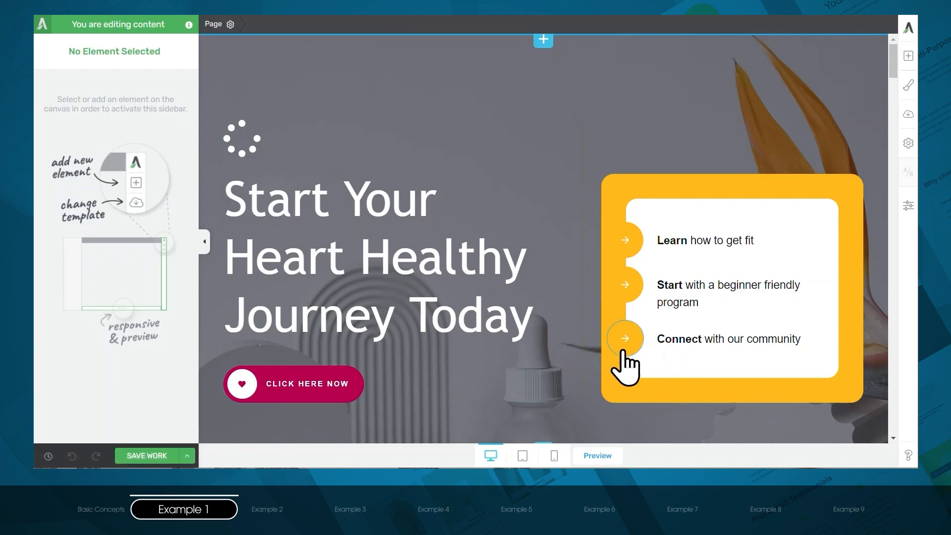
# - On the demo page's hero section, examine the main options and animation settings of the white spinner icon
pyautogui.moveTo(249, 148)
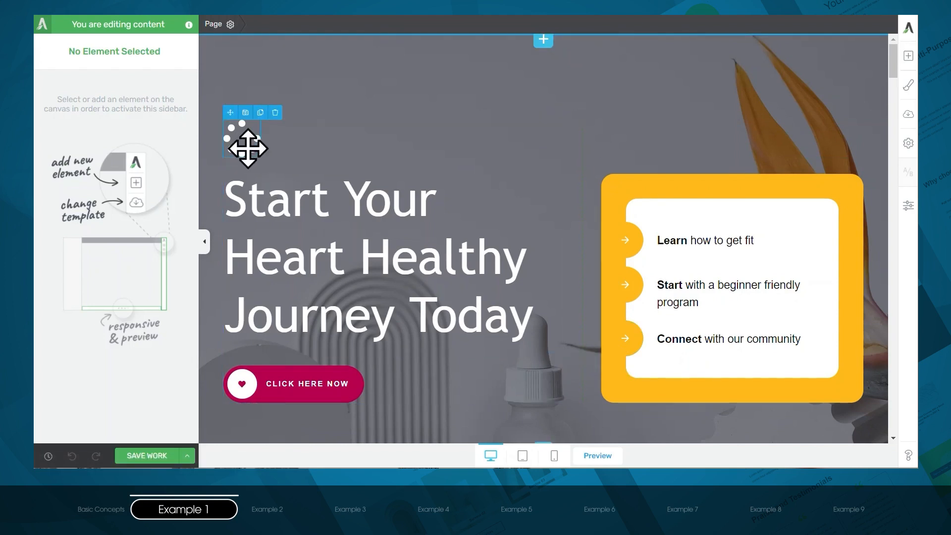
pyautogui.click(248, 149)
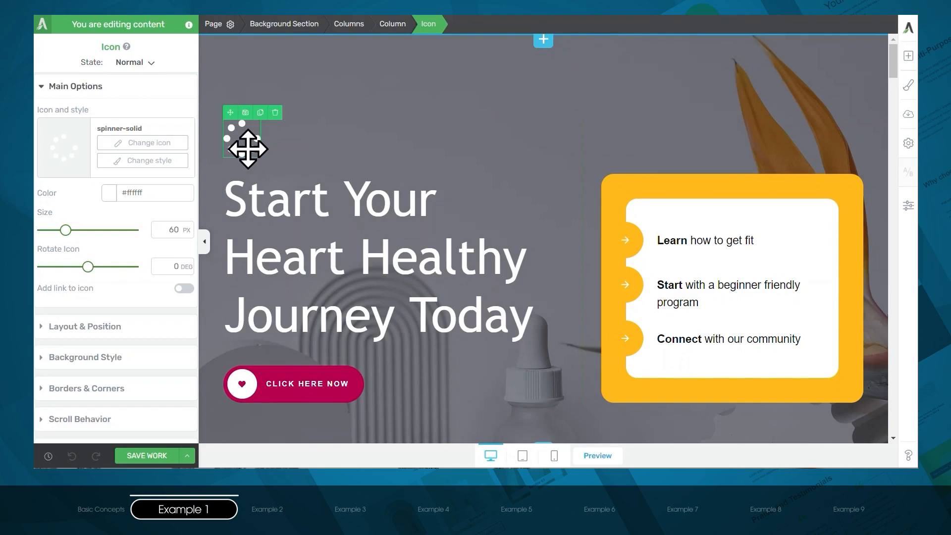
pyautogui.scroll(-3, 116, 304)
pyautogui.click(121, 334)
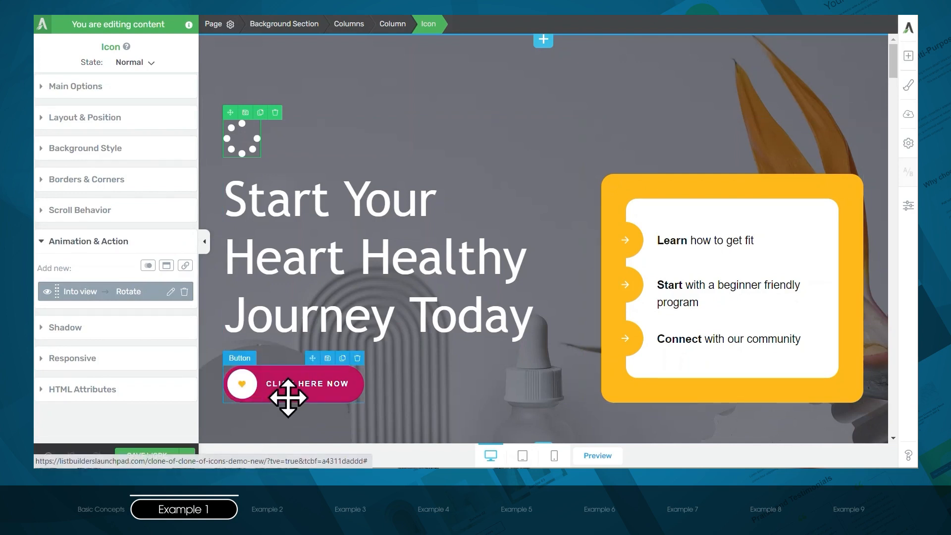
# - Find the Button element, place it below the existing call-to-action button in the hero column and align it left
pyautogui.click(910, 64)
pyautogui.write('button')
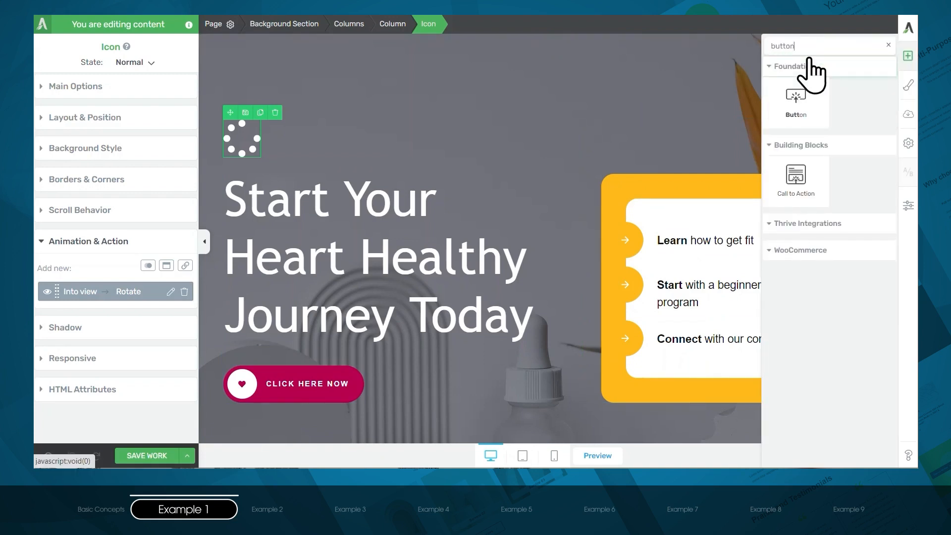
pyautogui.moveTo(797, 97); pyautogui.dragTo(310, 382)
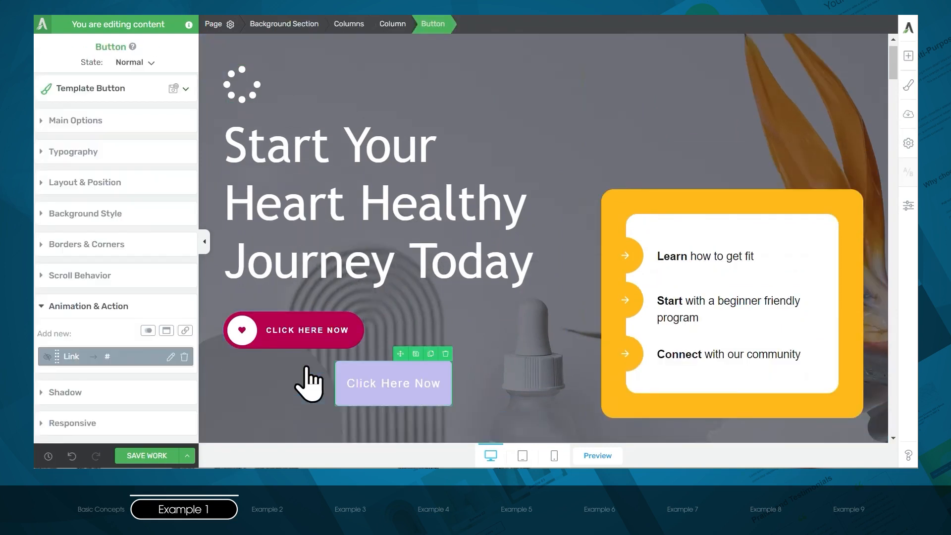
pyautogui.click(81, 120)
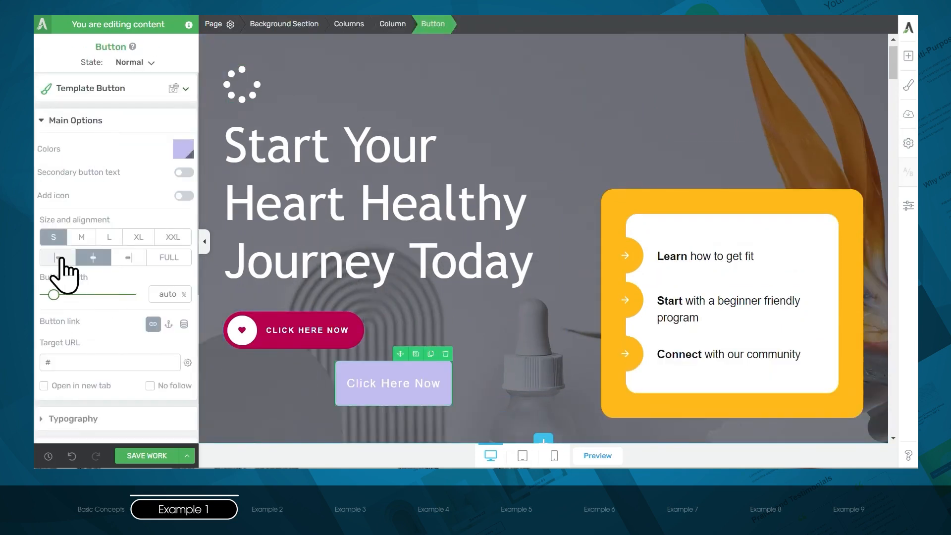
pyautogui.click(58, 258)
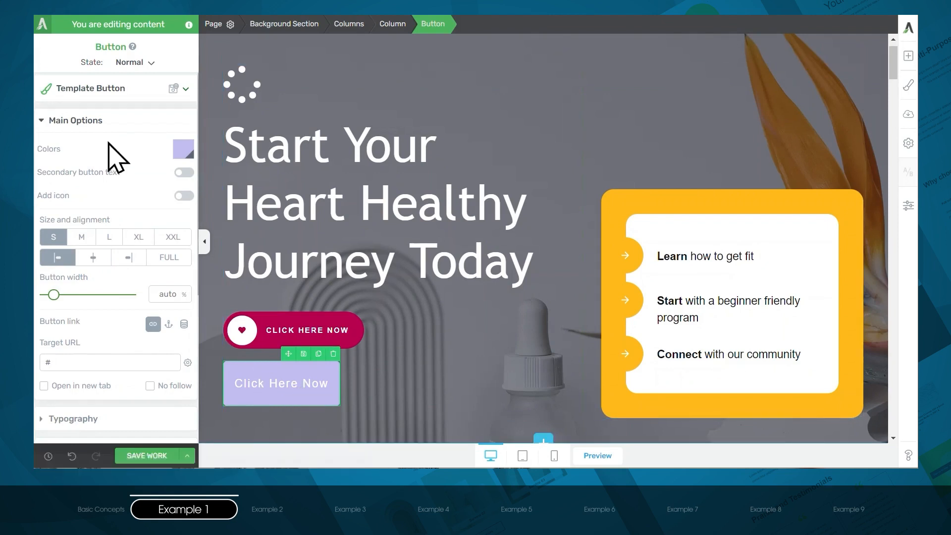
# - Apply the Icon 05 default style, a rounded button with a circled icon, to the new button
pyautogui.click(54, 98)
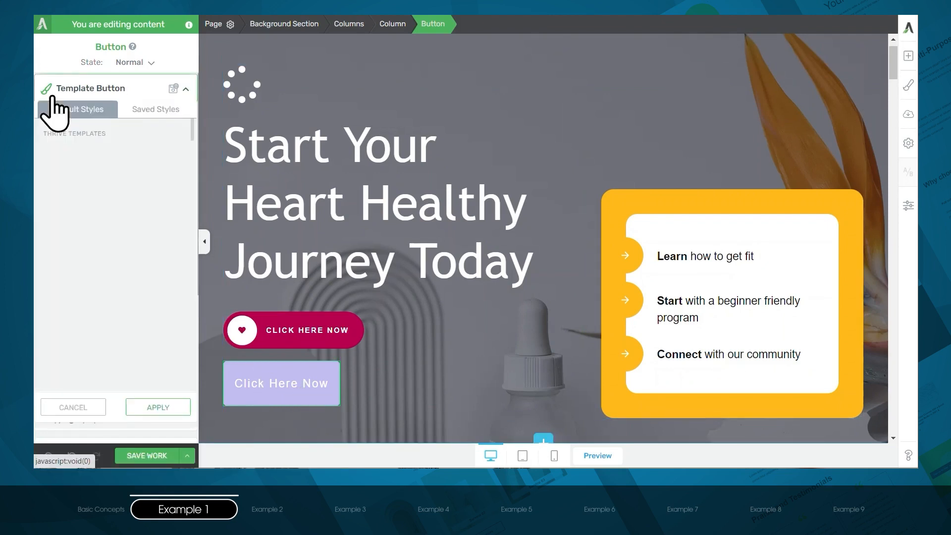
pyautogui.scroll(-3, 190, 194)
pyautogui.scroll(-5, 189, 193)
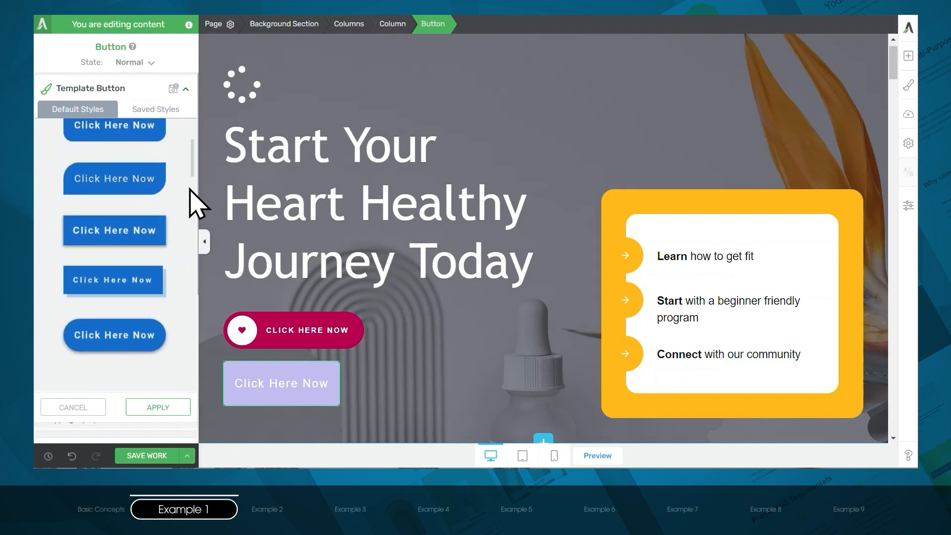
pyautogui.scroll(-8, 191, 199)
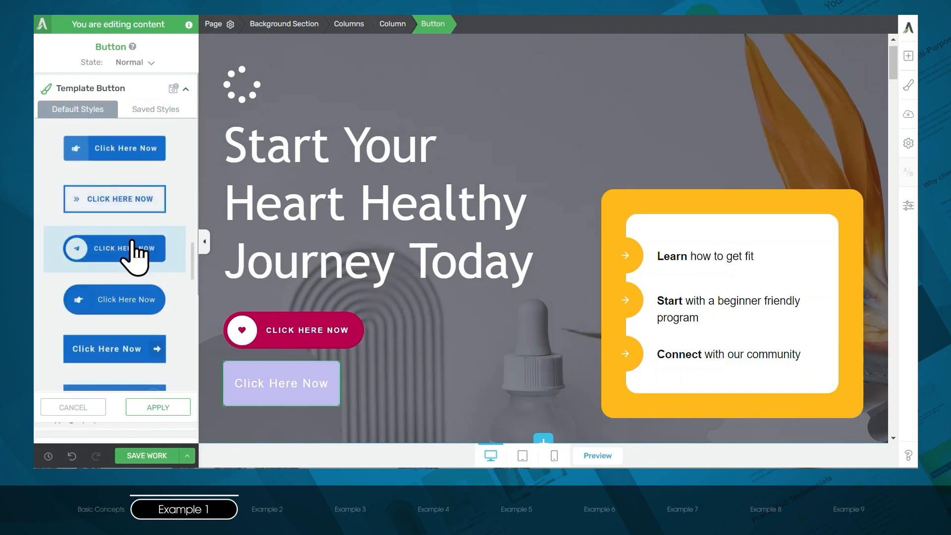
pyautogui.click(133, 240)
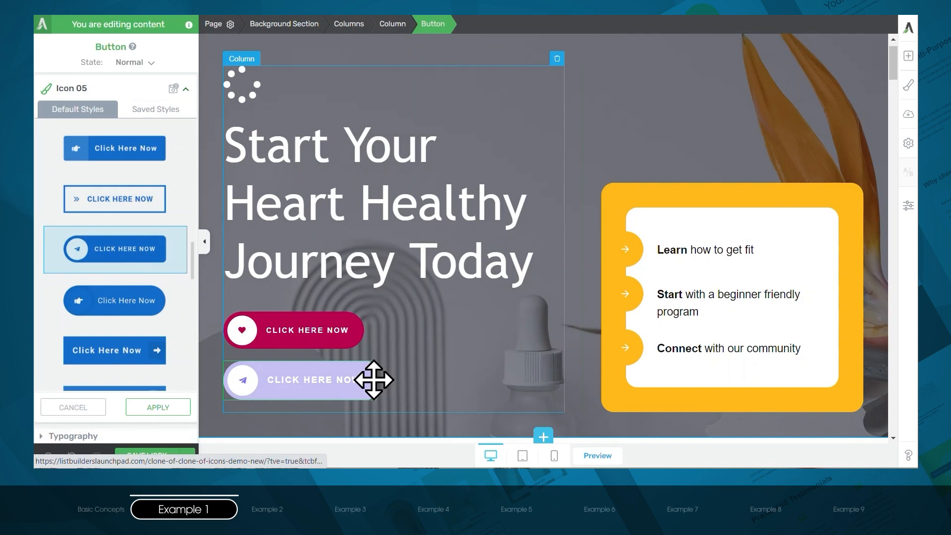
pyautogui.click(158, 409)
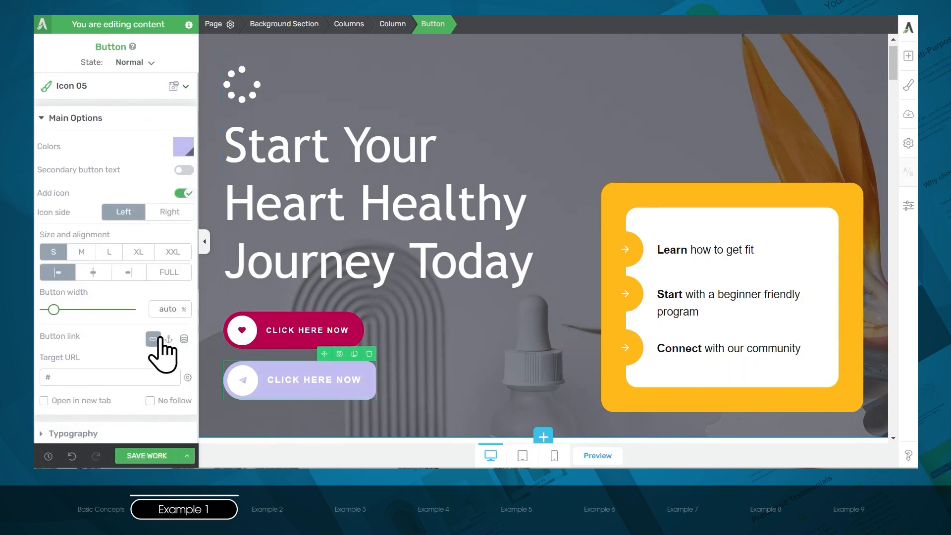
# - Set the corner radius of the new hero button to 50 px
pyautogui.scroll(-4, 148, 352)
pyautogui.click(105, 363)
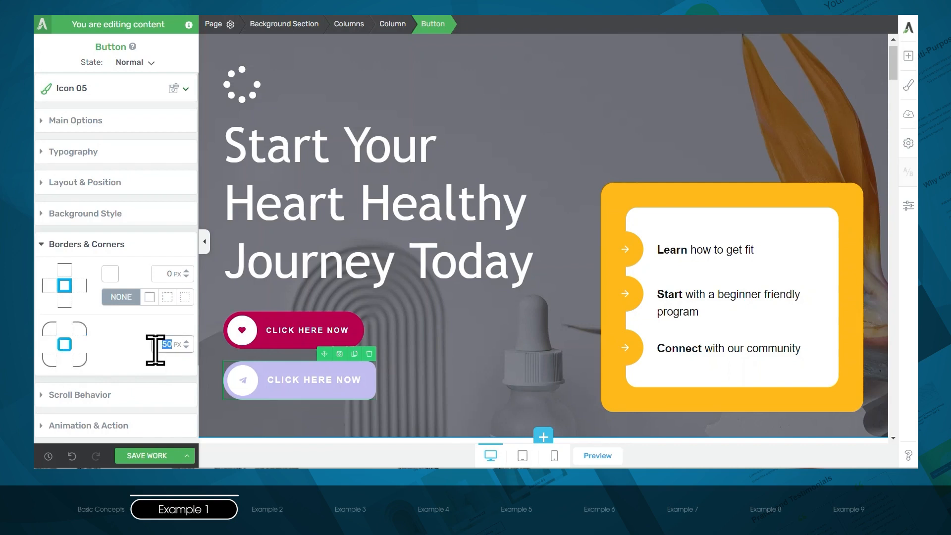
pyautogui.write('50')
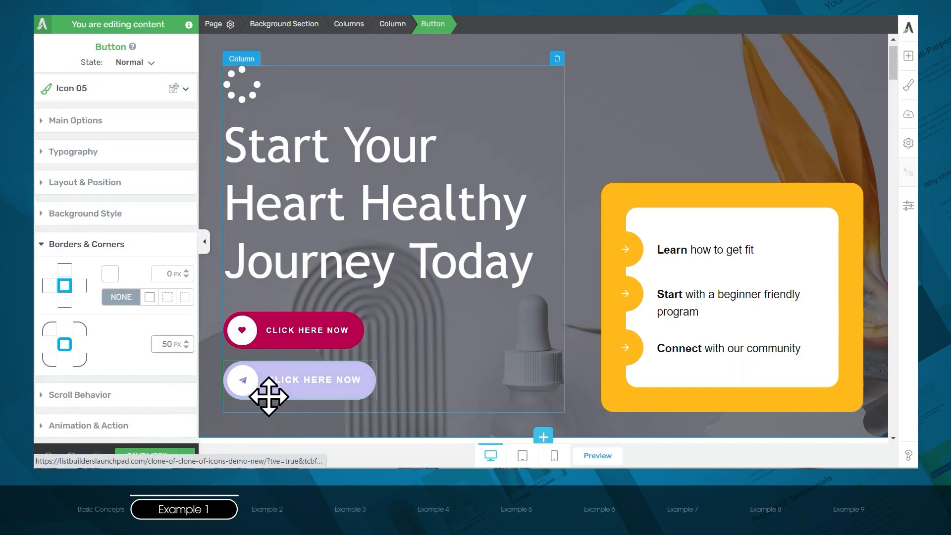
pyautogui.click(80, 127)
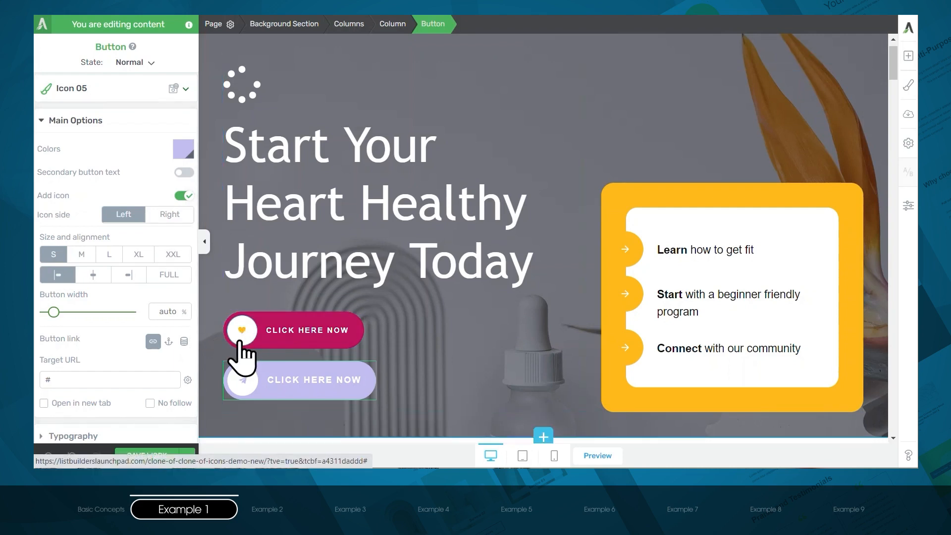
# - Set the new button's icon to color #d11060 in the hover state and return to the normal state
pyautogui.click(272, 384)
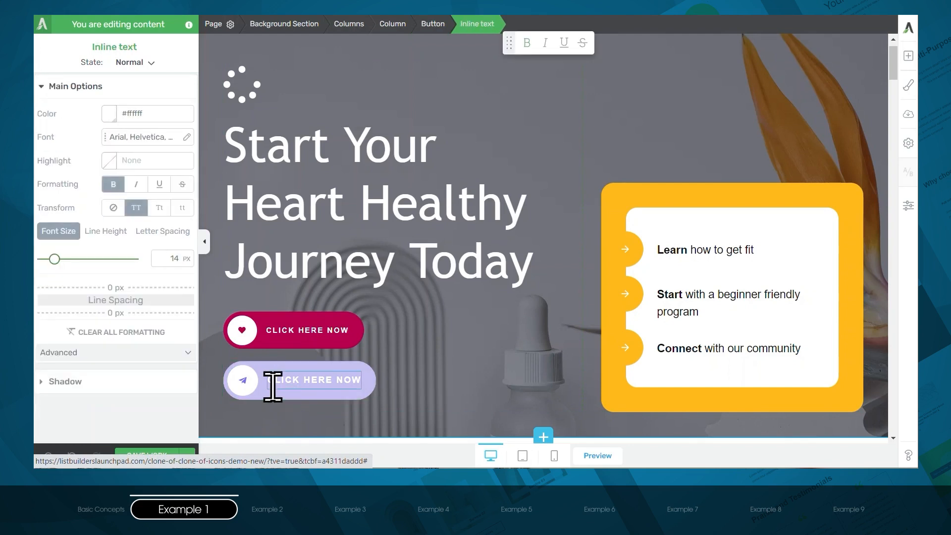
pyautogui.click(433, 25)
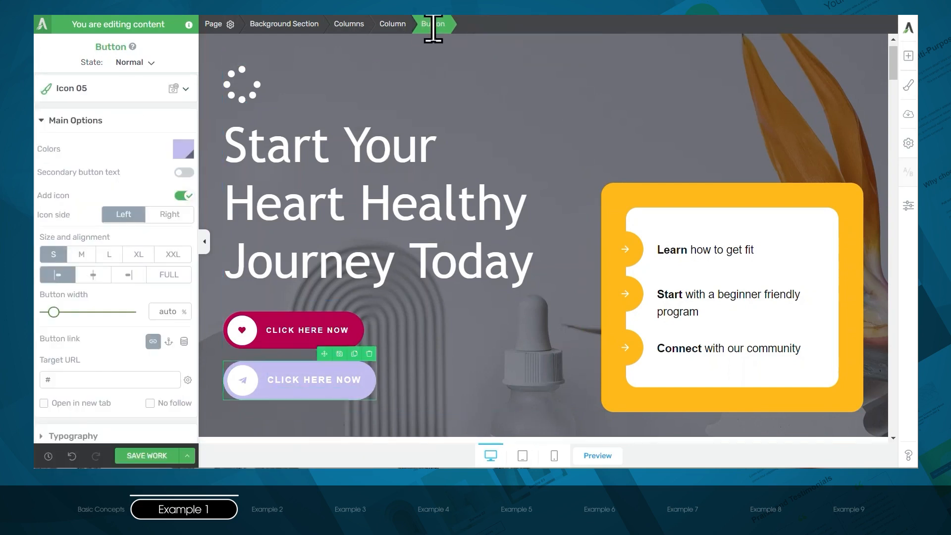
pyautogui.click(140, 63)
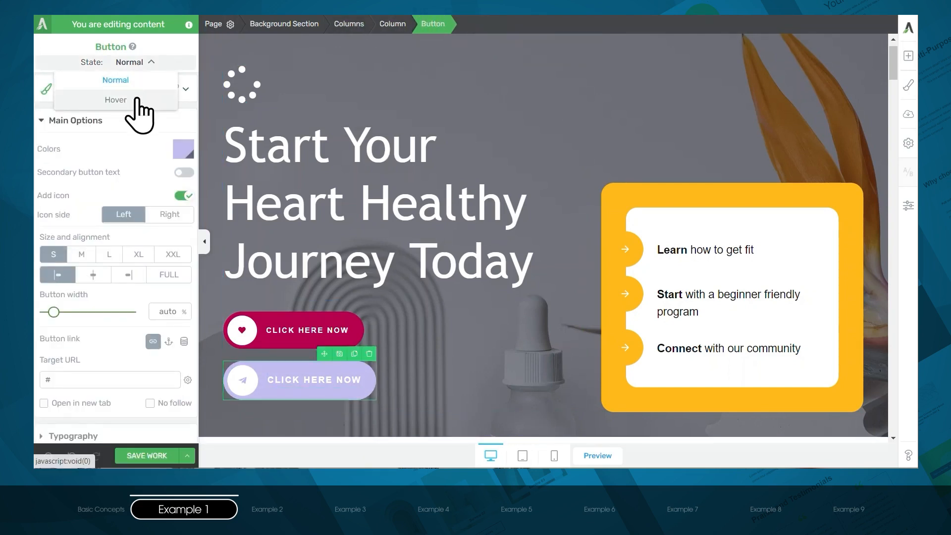
pyautogui.click(137, 100)
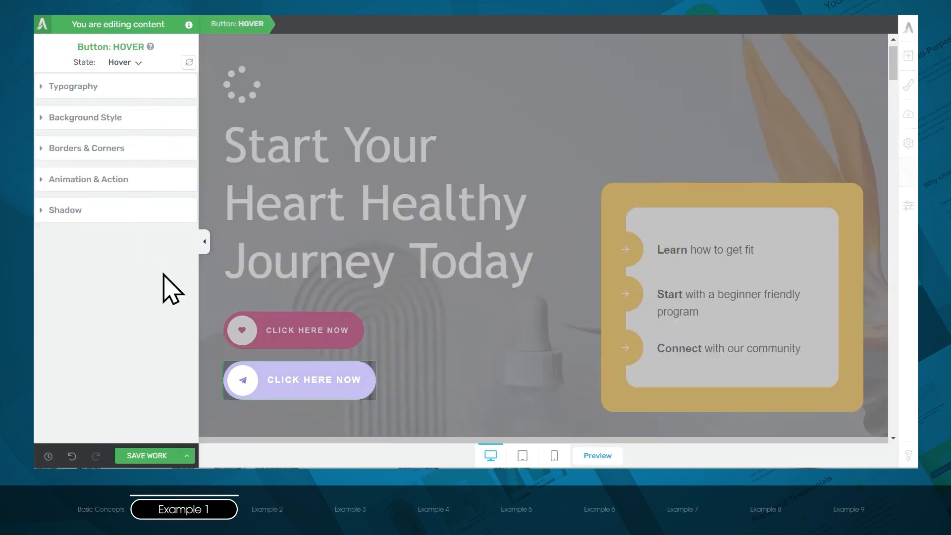
pyautogui.click(243, 382)
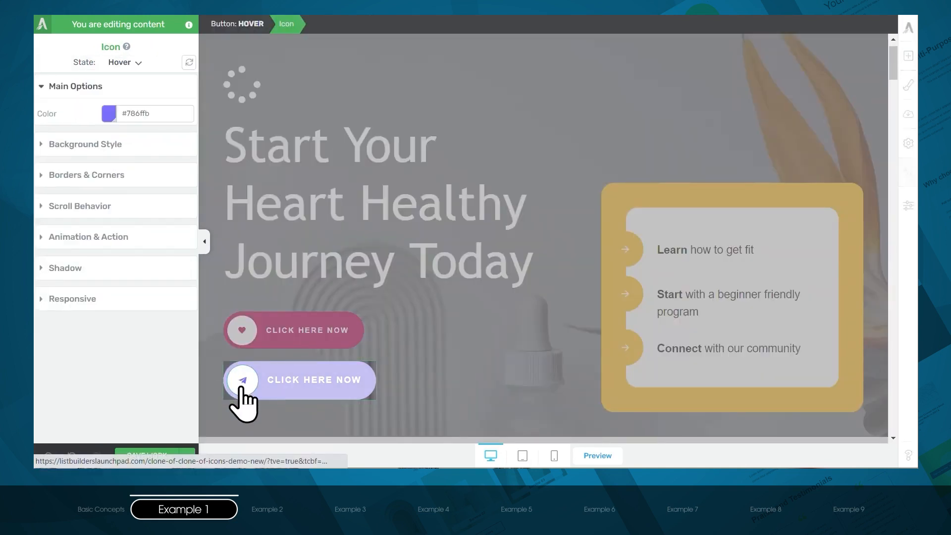
pyautogui.click(110, 116)
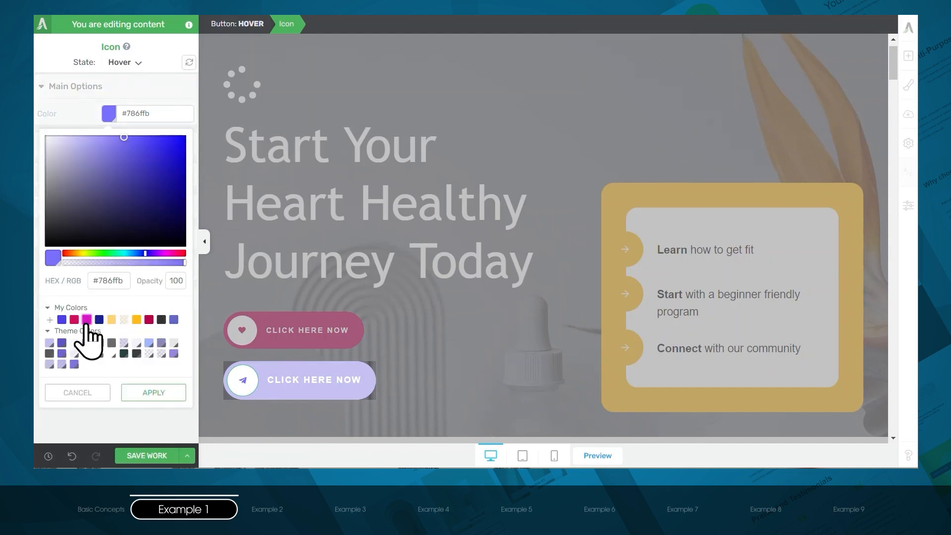
pyautogui.click(87, 320)
pyautogui.click(155, 423)
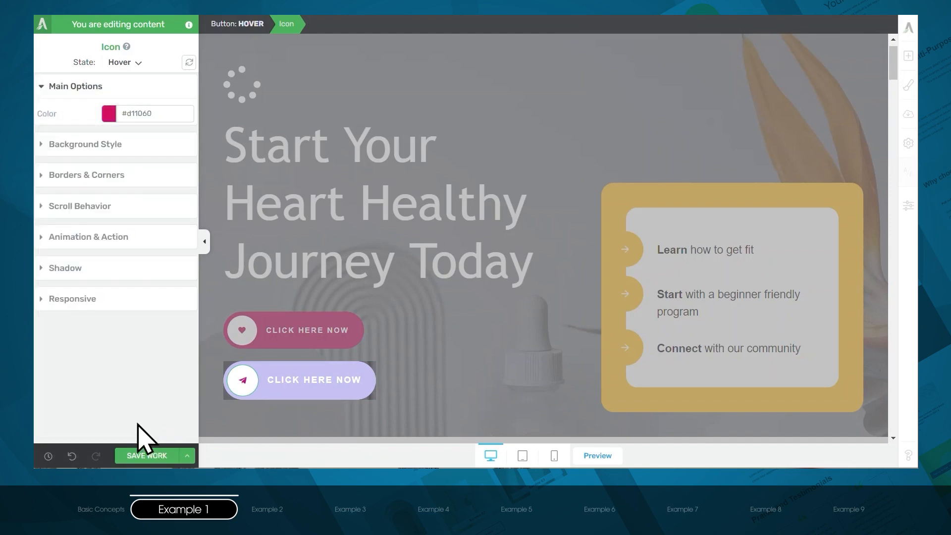
pyautogui.click(127, 64)
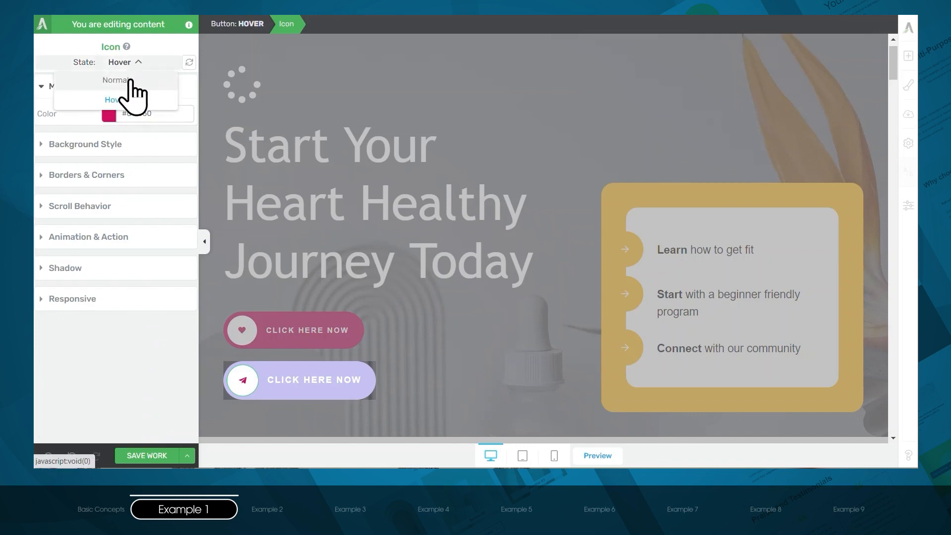
pyautogui.click(128, 79)
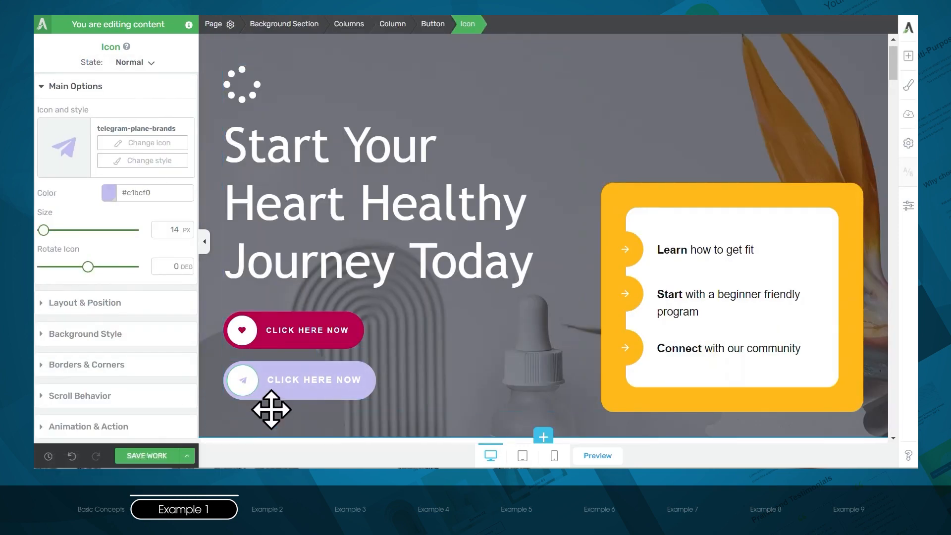
pyautogui.click(286, 394)
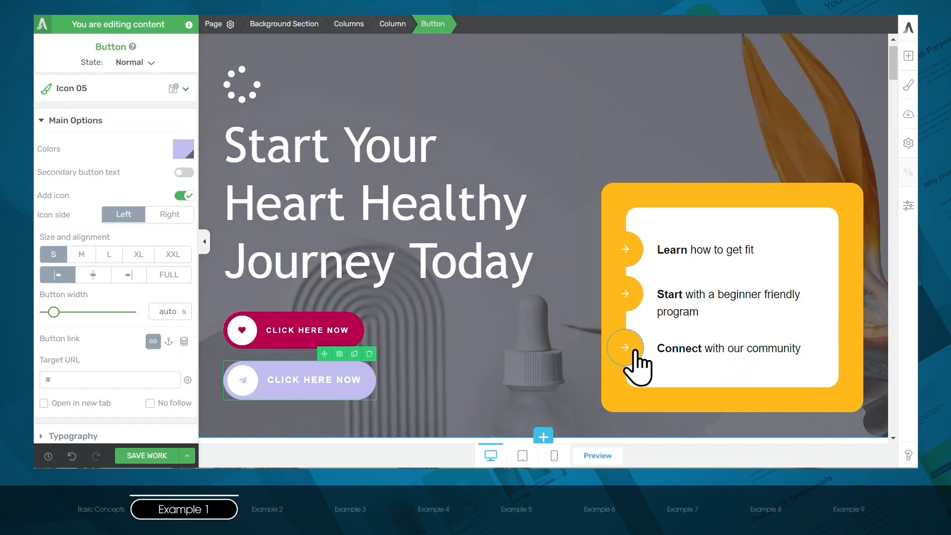
# - Examine the hero list's arrow icons, their styled list, and the inner and outer content boxes around them
pyautogui.click(635, 354)
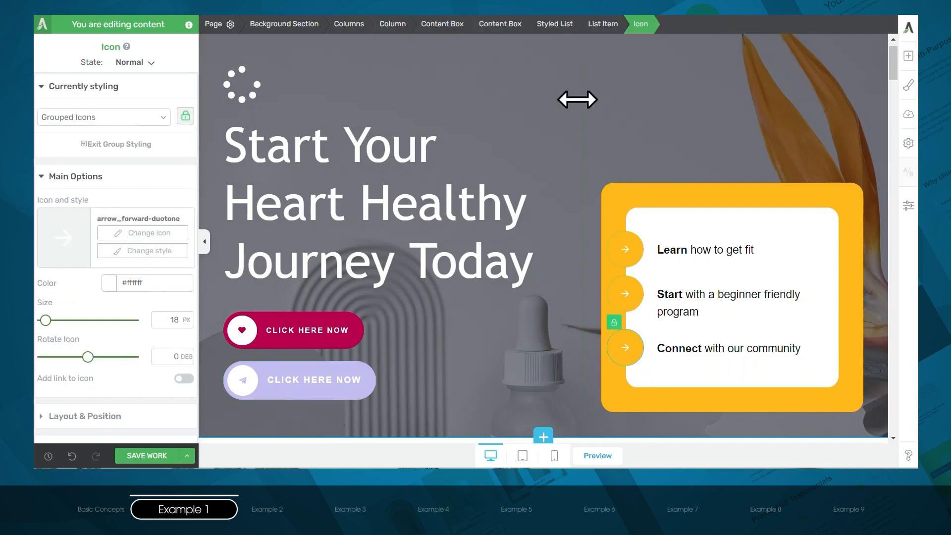
pyautogui.click(545, 24)
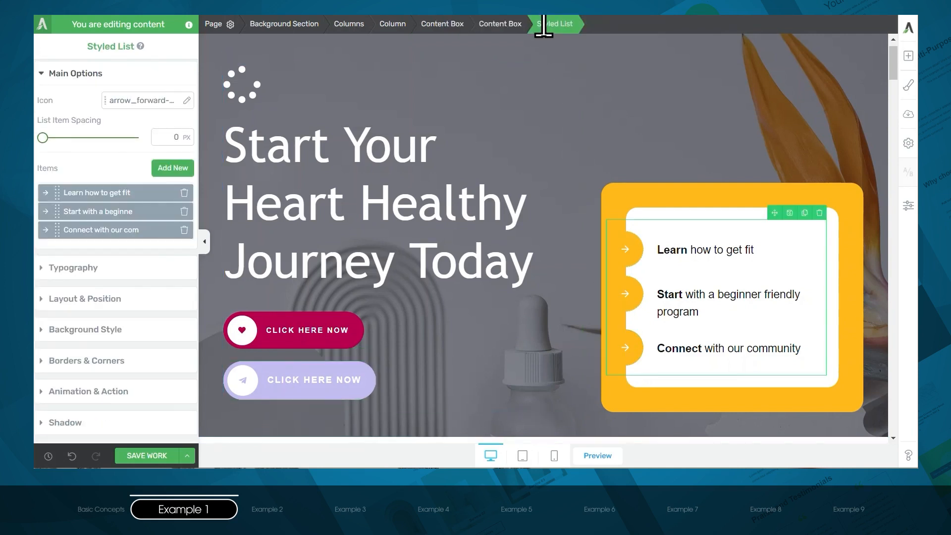
pyautogui.click(500, 24)
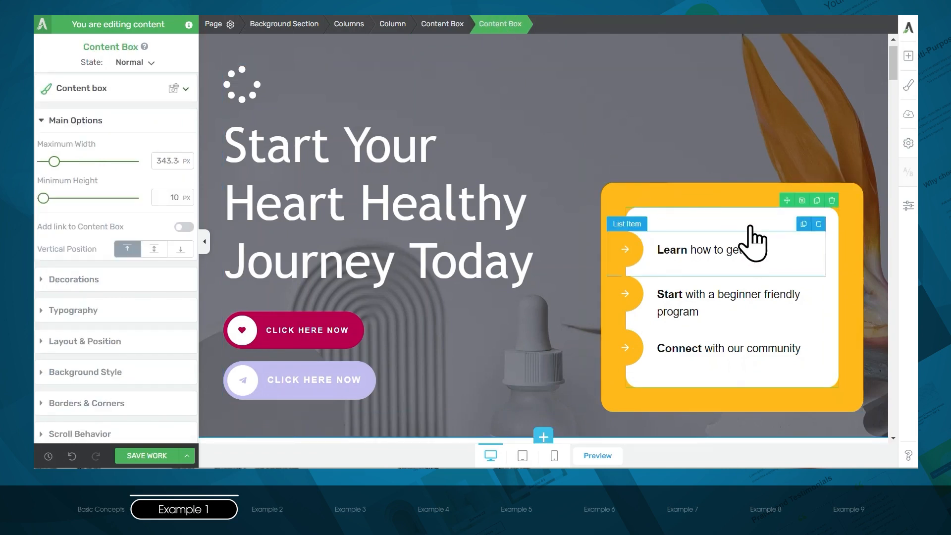
pyautogui.click(444, 25)
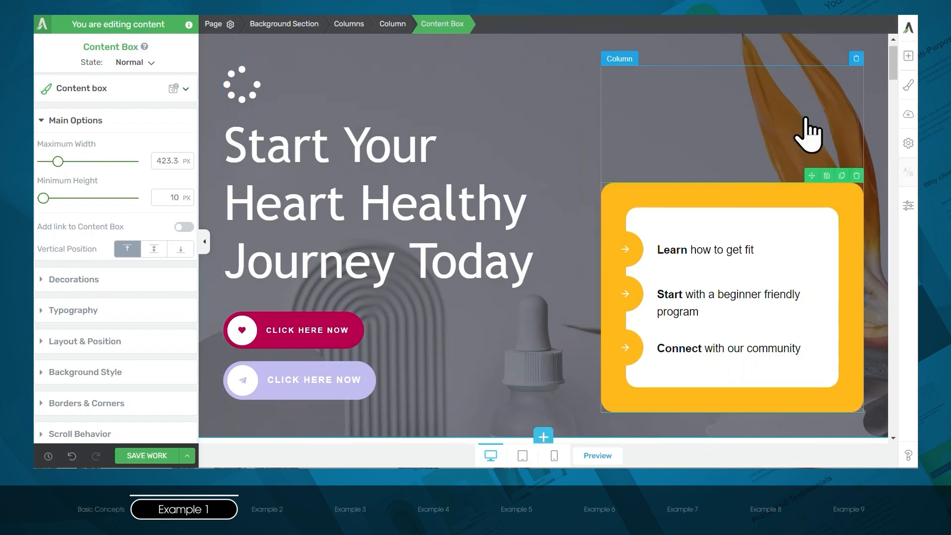
# - Add a content box above the existing yellow box in the hero column and give it a solid #ffb91a background
pyautogui.click(910, 55)
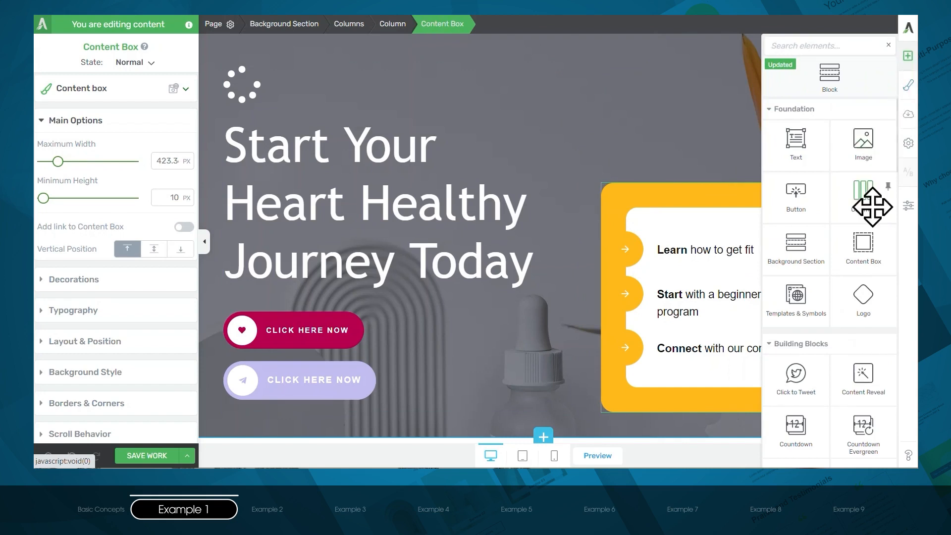
pyautogui.moveTo(864, 248); pyautogui.dragTo(729, 187)
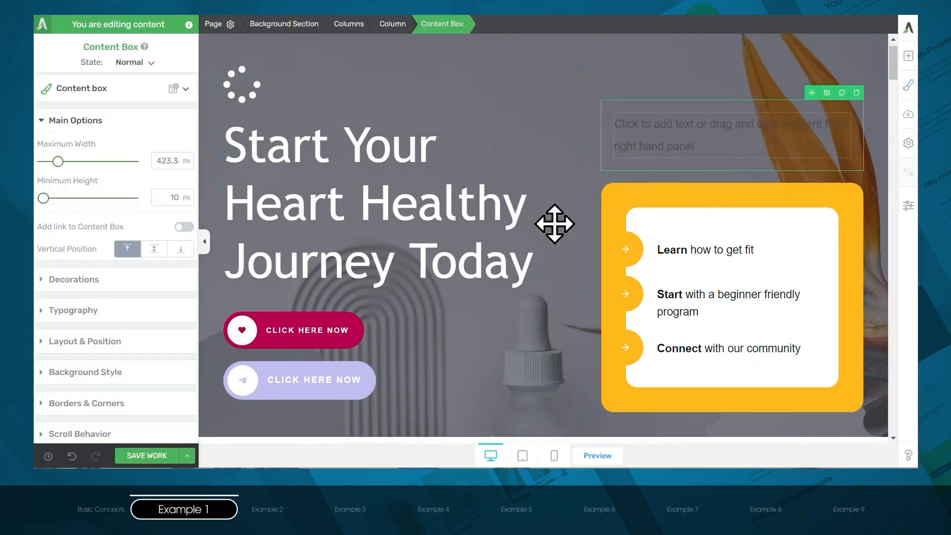
pyautogui.click(121, 375)
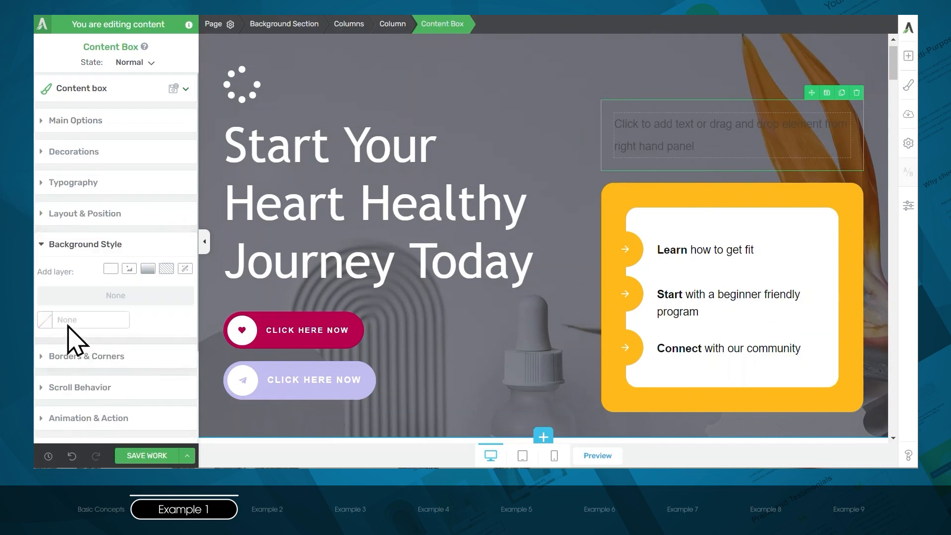
pyautogui.click(111, 269)
pyautogui.click(136, 355)
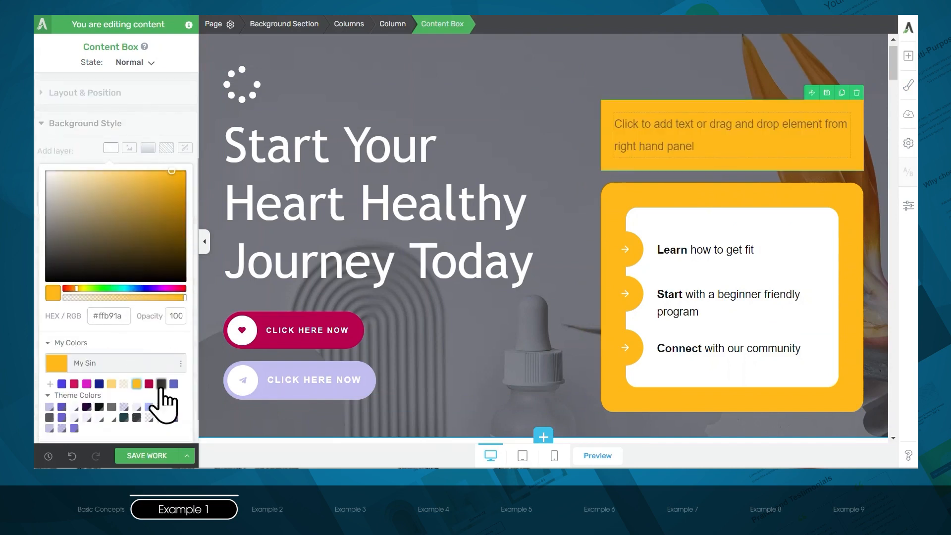
pyautogui.scroll(-1, 159, 431)
pyautogui.click(159, 427)
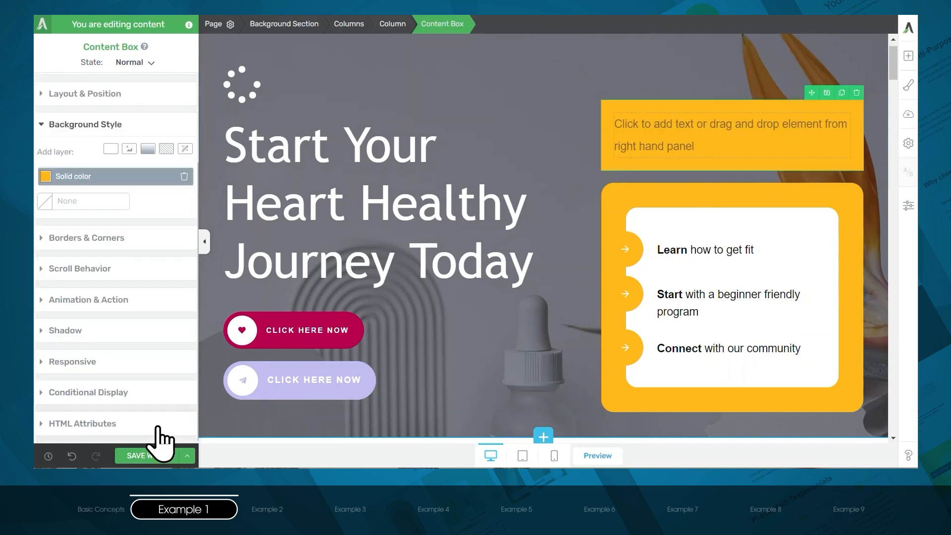
# - Round the corners of the new yellow content box to 21 px
pyautogui.click(83, 240)
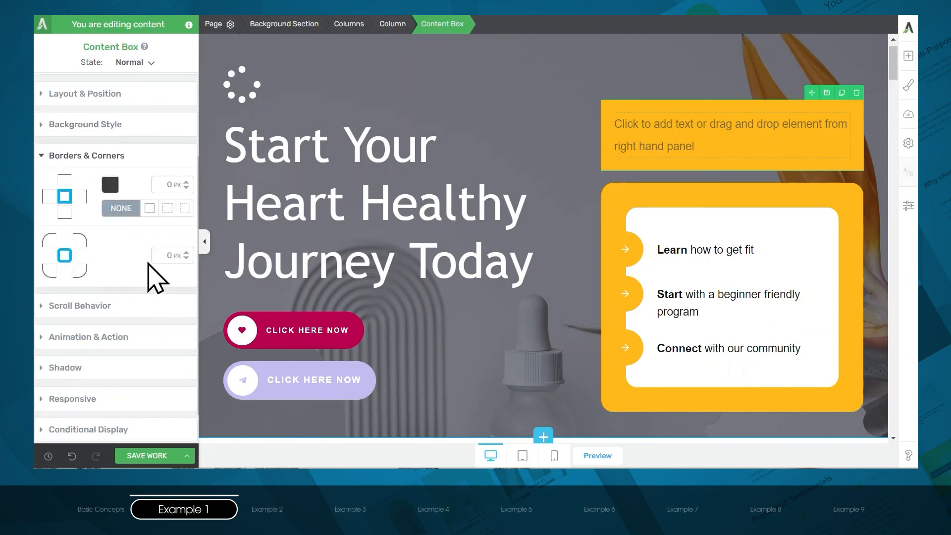
pyautogui.moveTo(187, 260); pyautogui.dragTo(186, 247)
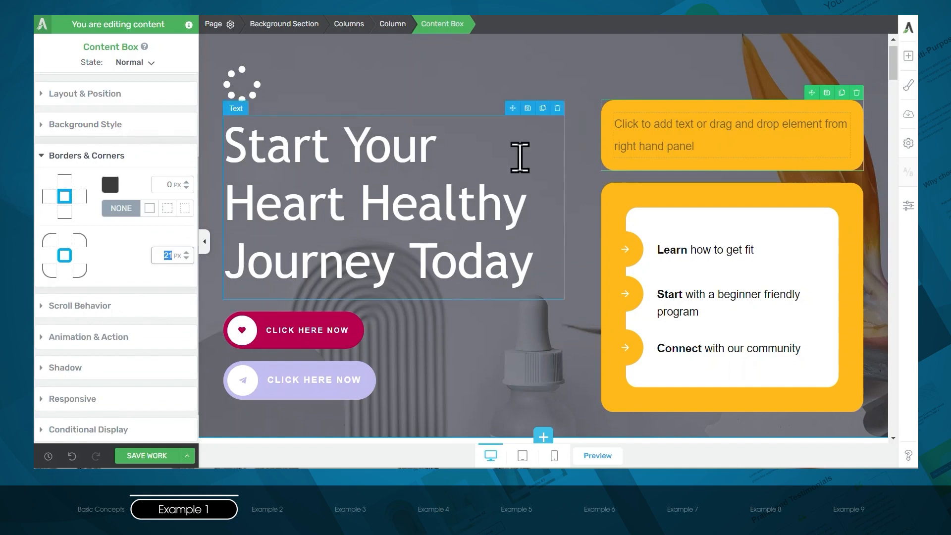
# - Nest a second content box inside the new yellow one and give it a solid #ffffff background at 100 opacity
pyautogui.click(906, 58)
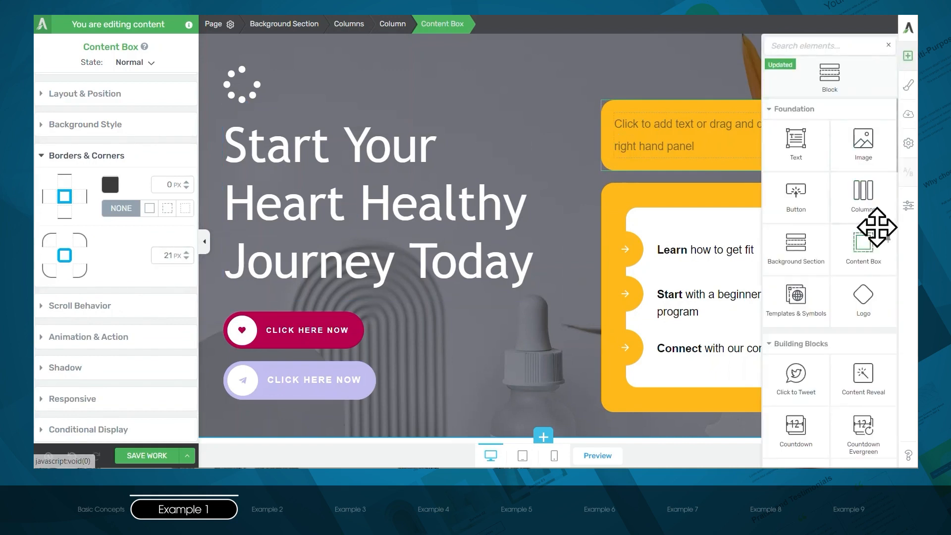
pyautogui.moveTo(841, 233); pyautogui.dragTo(732, 140)
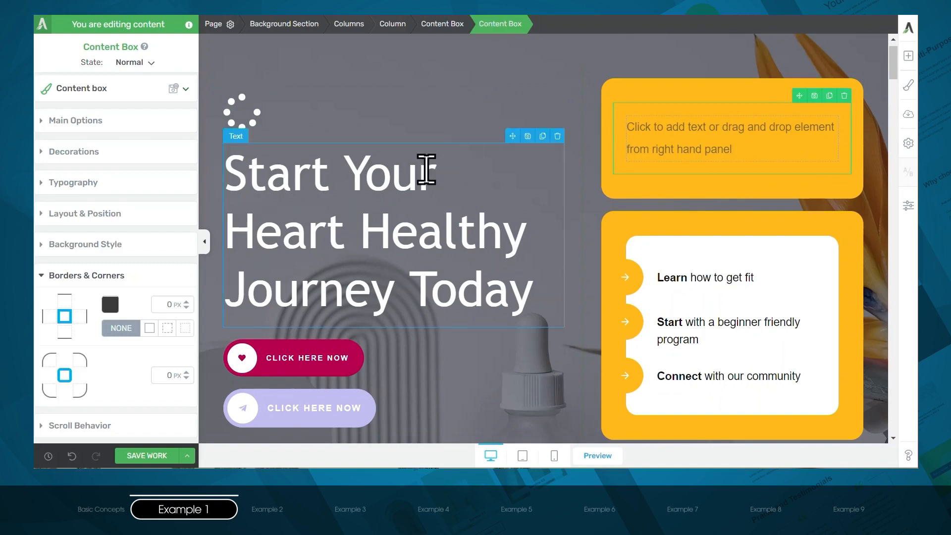
pyautogui.click(75, 245)
pyautogui.click(109, 270)
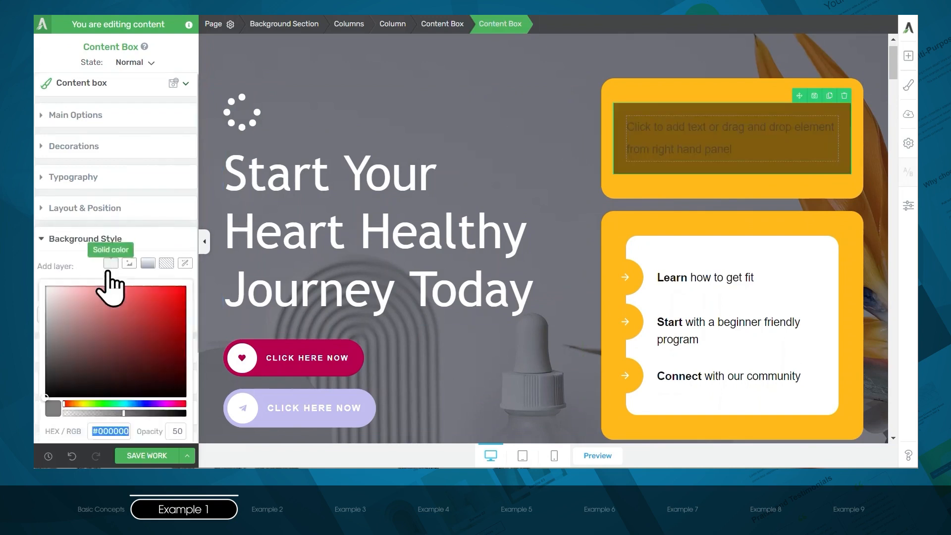
pyautogui.moveTo(94, 251); pyautogui.dragTo(40, 161)
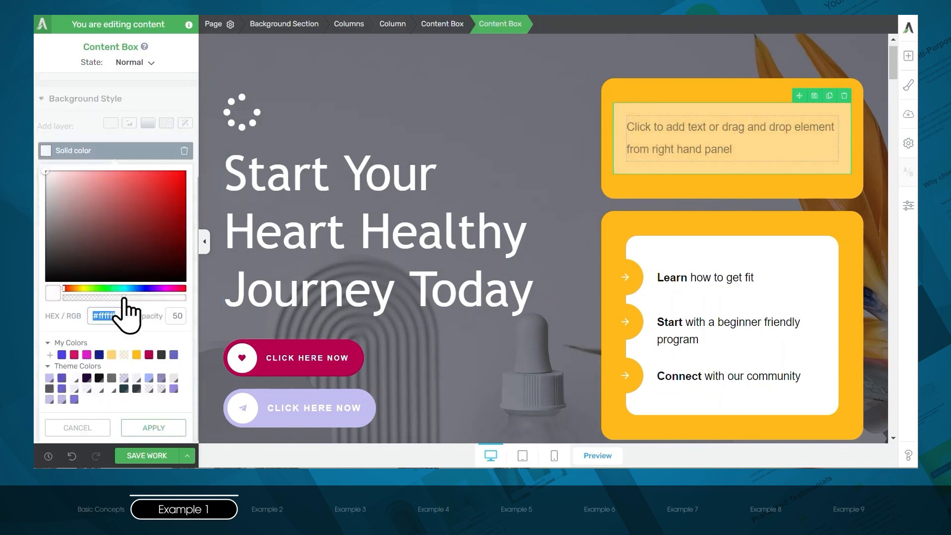
pyautogui.moveTo(123, 298); pyautogui.dragTo(180, 298)
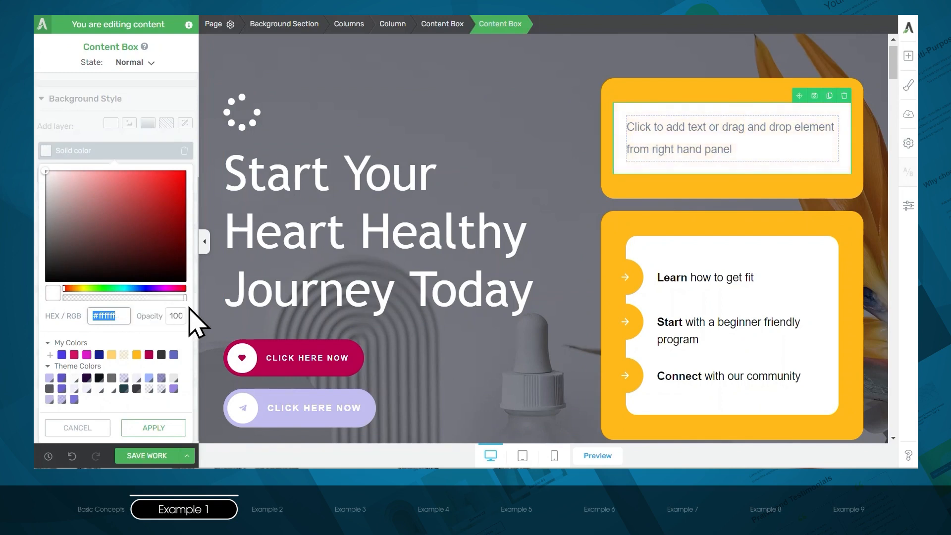
pyautogui.click(169, 429)
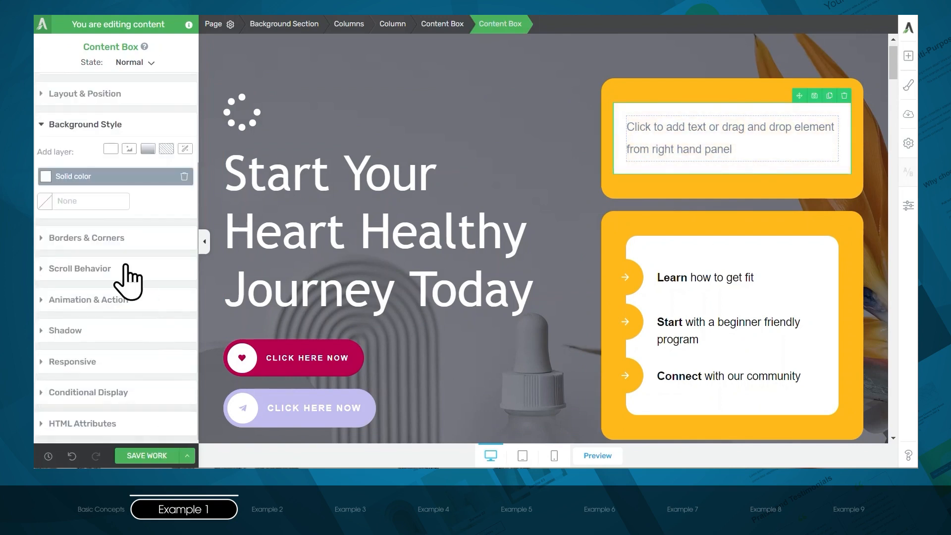
# - Round the inner white content box's corners to 17 px and set its left and right margins to 20 px
pyautogui.click(112, 247)
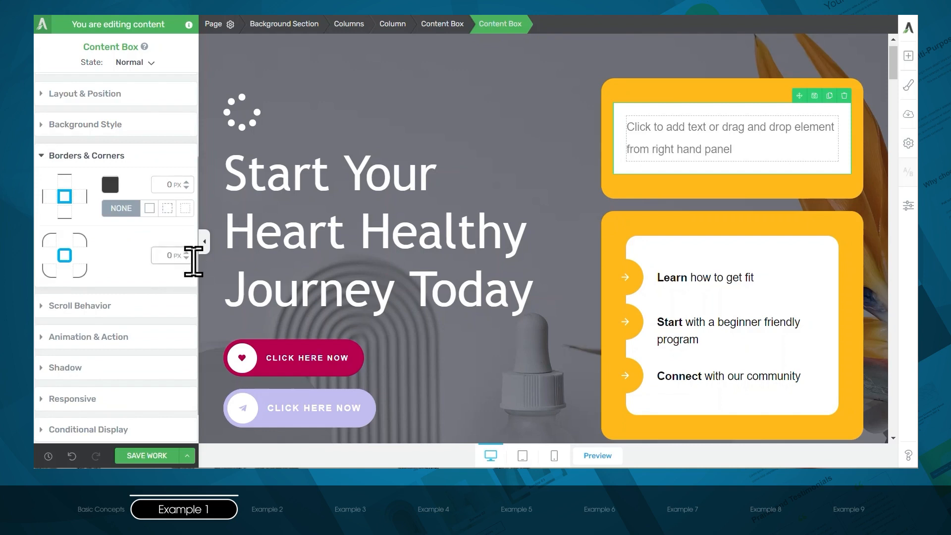
pyautogui.moveTo(183, 260); pyautogui.dragTo(185, 249)
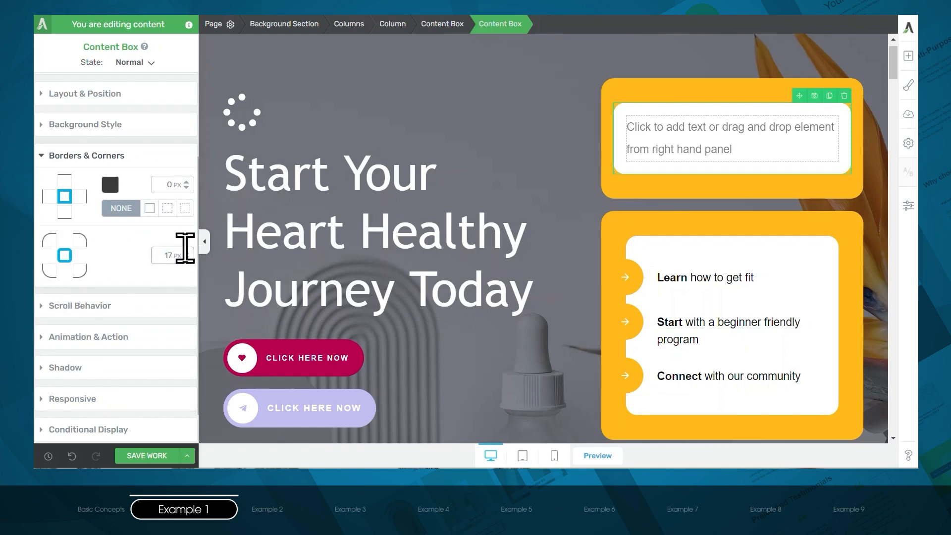
pyautogui.click(114, 102)
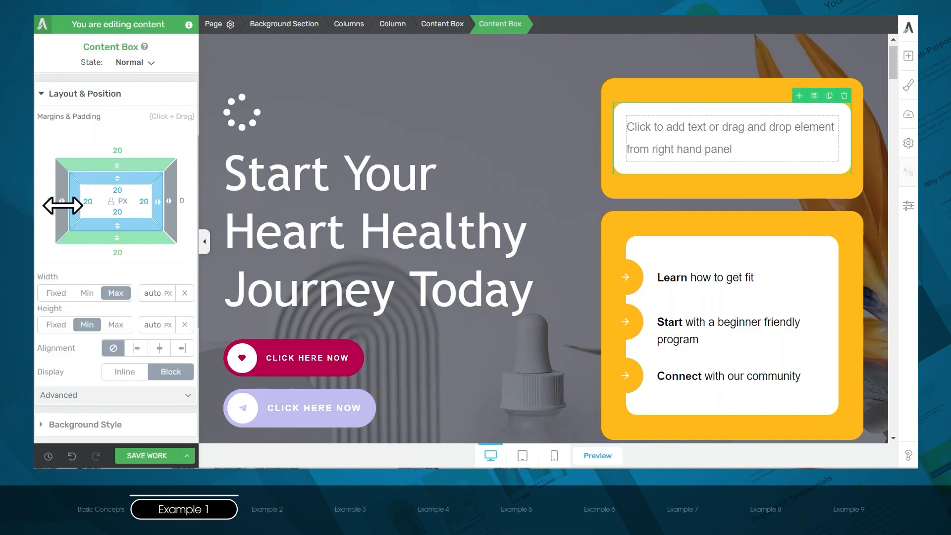
pyautogui.moveTo(63, 205); pyautogui.dragTo(42, 206)
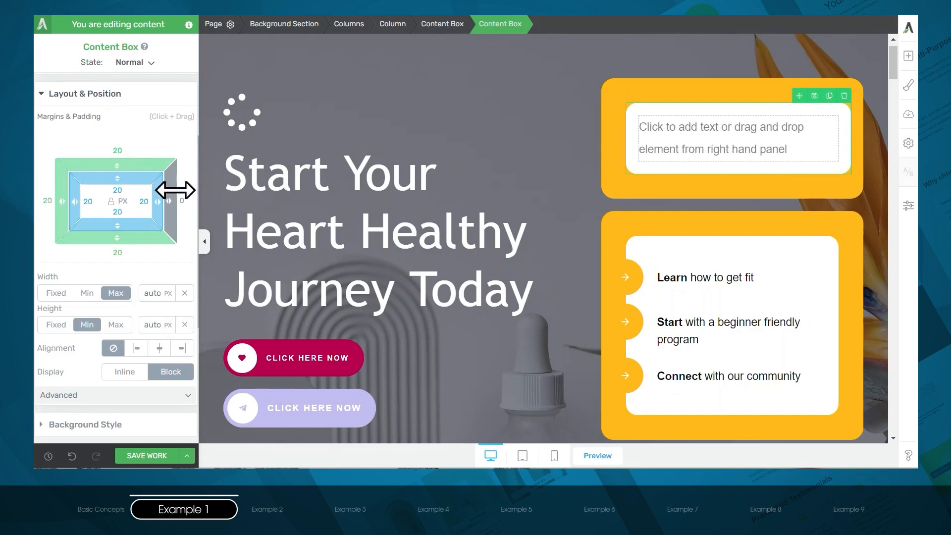
pyautogui.moveTo(175, 190); pyautogui.dragTo(219, 196)
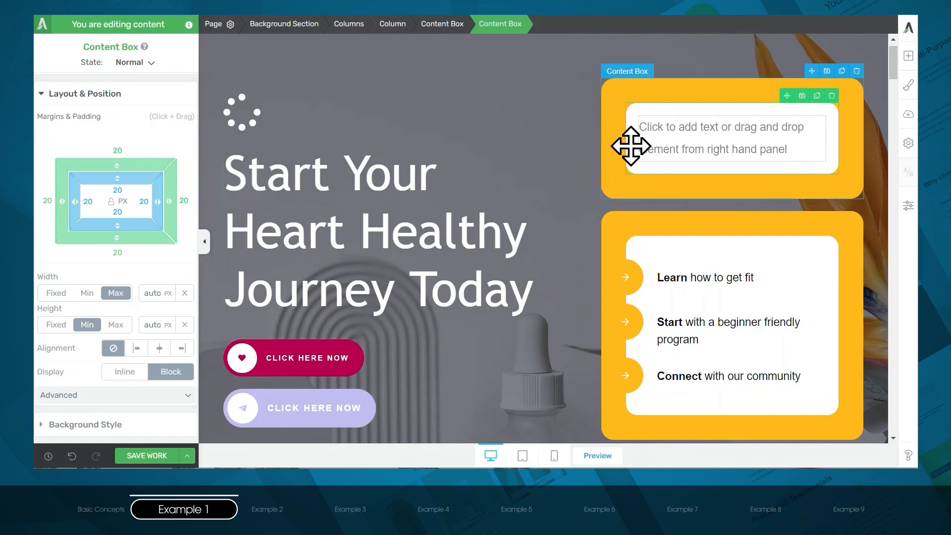
# - Search the elements for "sty" and add a Styled List inside the new inner white content box
pyautogui.click(909, 56)
pyautogui.write('sty')
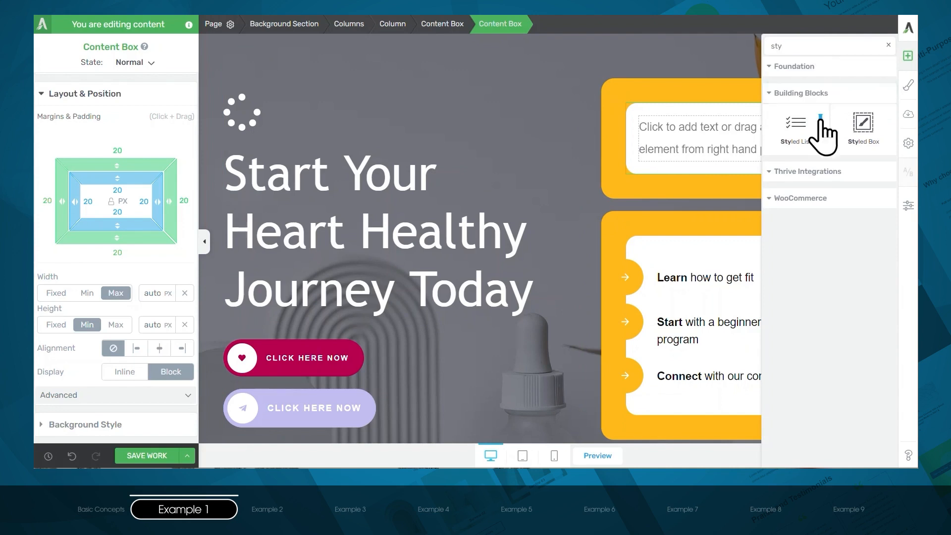
pyautogui.moveTo(801, 117); pyautogui.dragTo(714, 128)
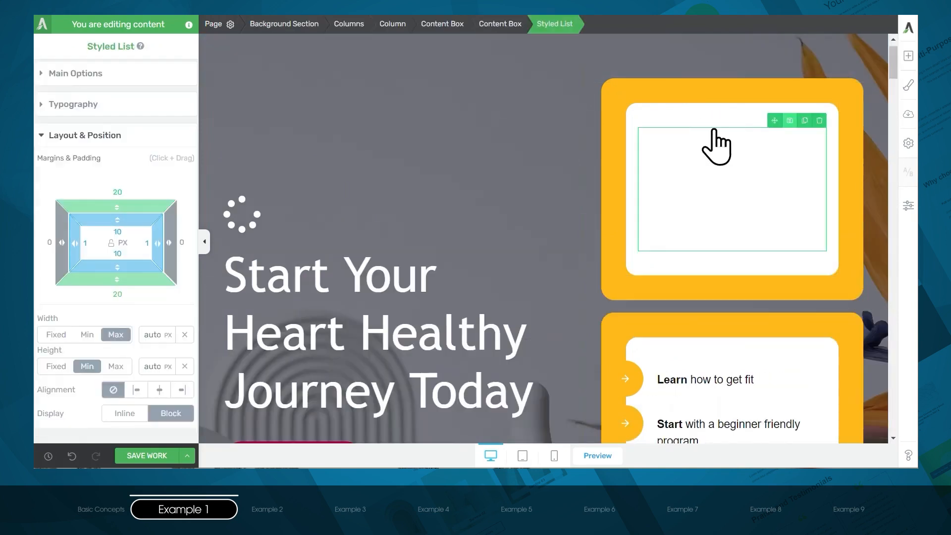
pyautogui.click(683, 131)
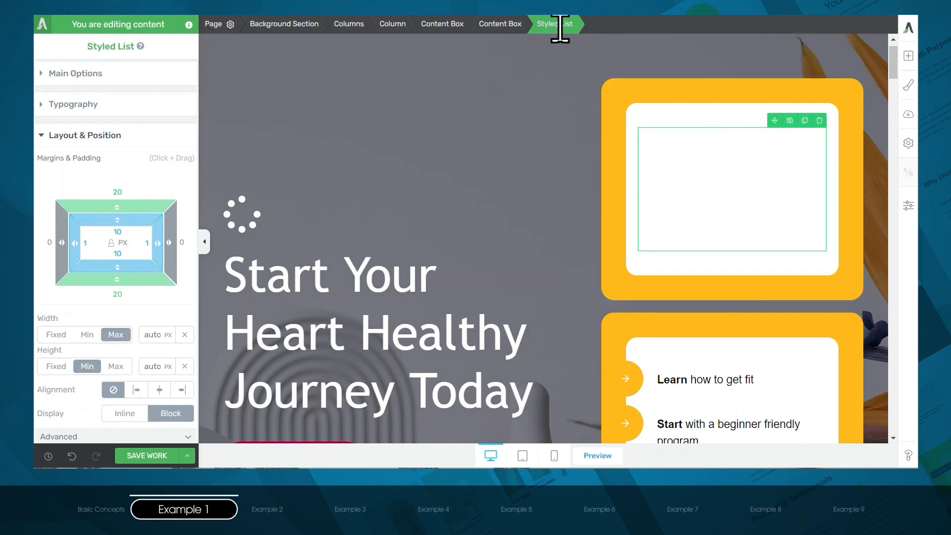
# - Set the styled list's text color to #000000
pyautogui.click(99, 105)
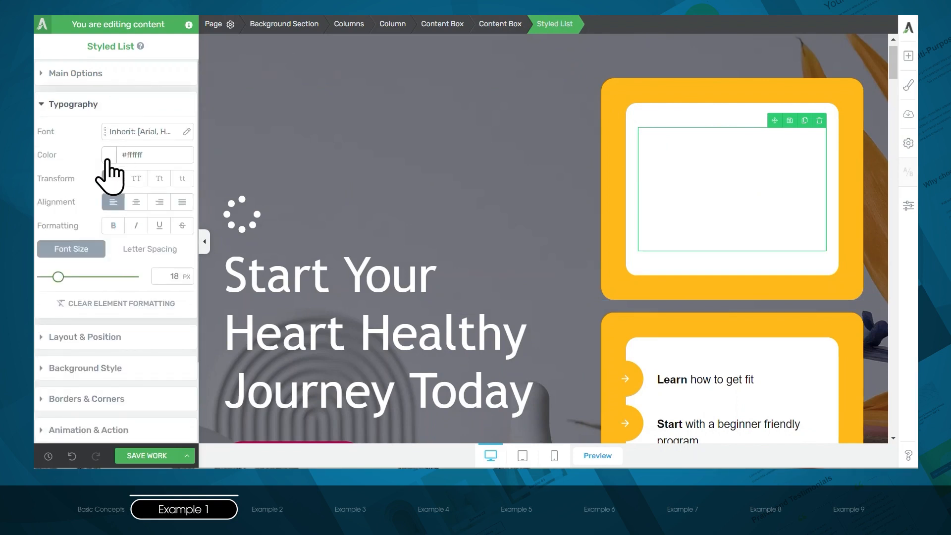
pyautogui.click(108, 158)
pyautogui.moveTo(106, 182); pyautogui.dragTo(41, 276)
pyautogui.click(134, 410)
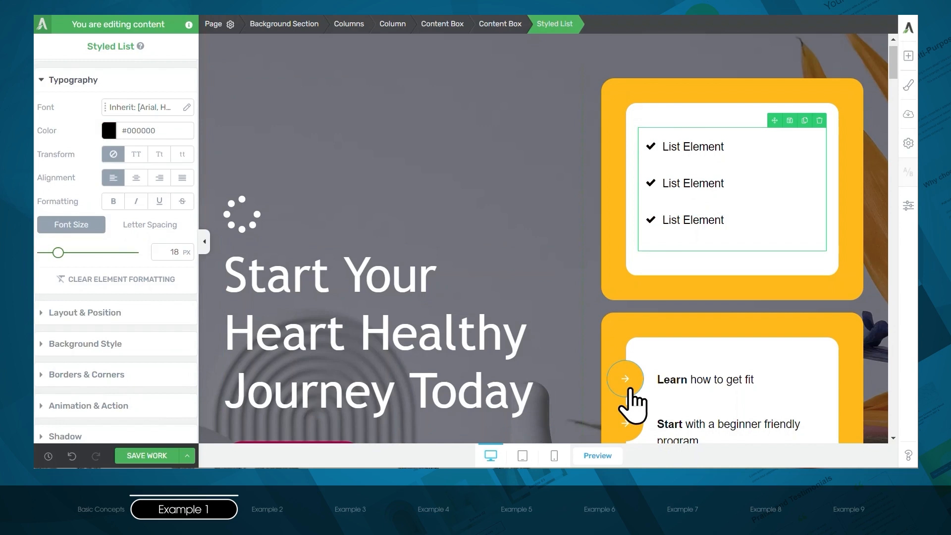
# - Round the corners of the styled list's grouped check icons to 37 px
pyautogui.click(651, 146)
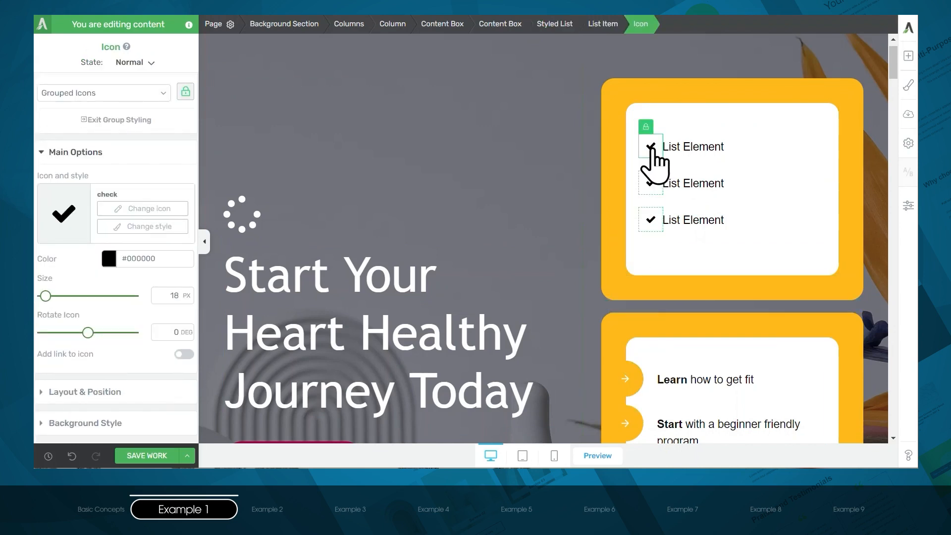
pyautogui.scroll(-4, 74, 276)
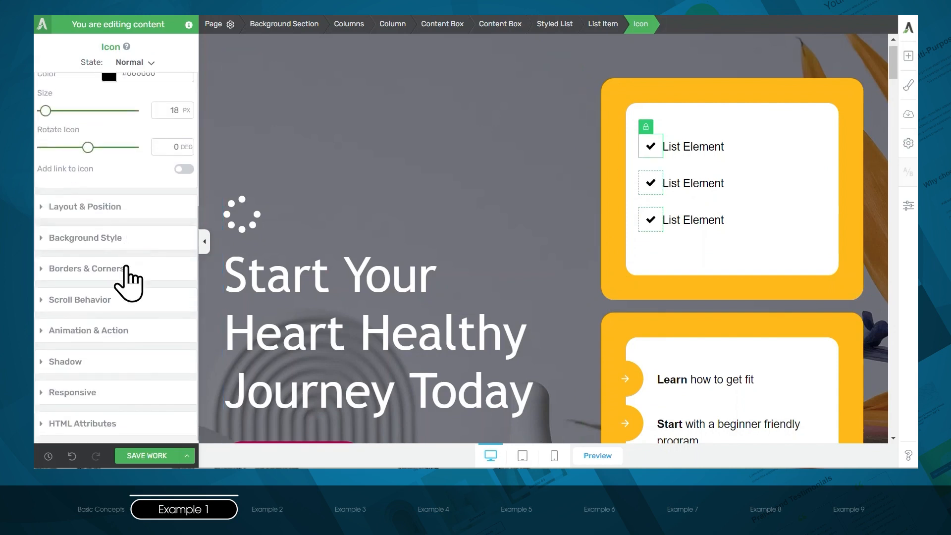
pyautogui.click(121, 269)
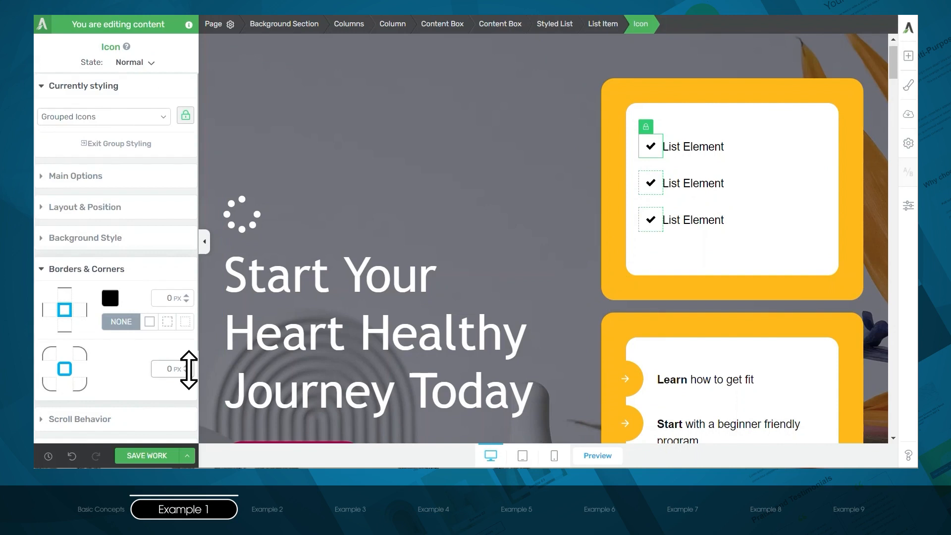
pyautogui.moveTo(188, 366); pyautogui.dragTo(188, 359)
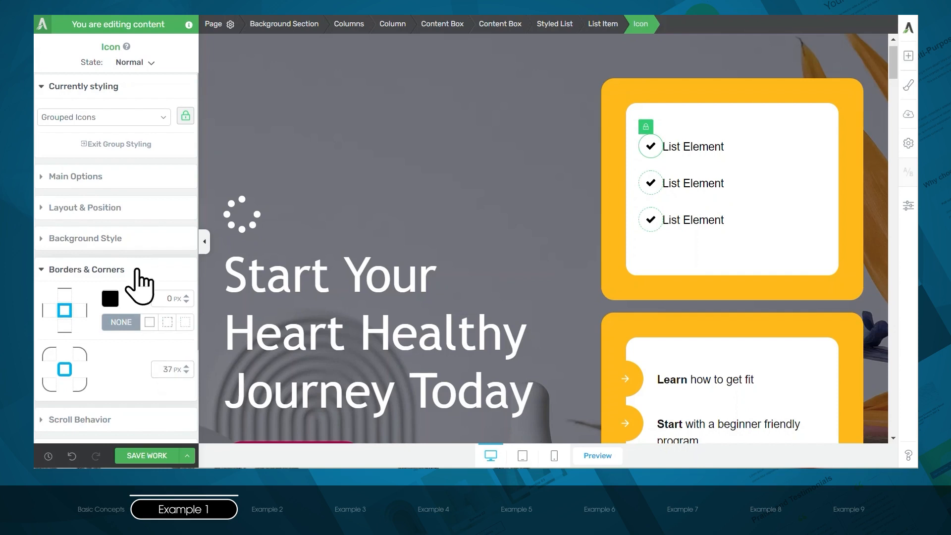
# - Give the grouped list icons a solid #ffb91a background using the saved My Sin color
pyautogui.click(106, 241)
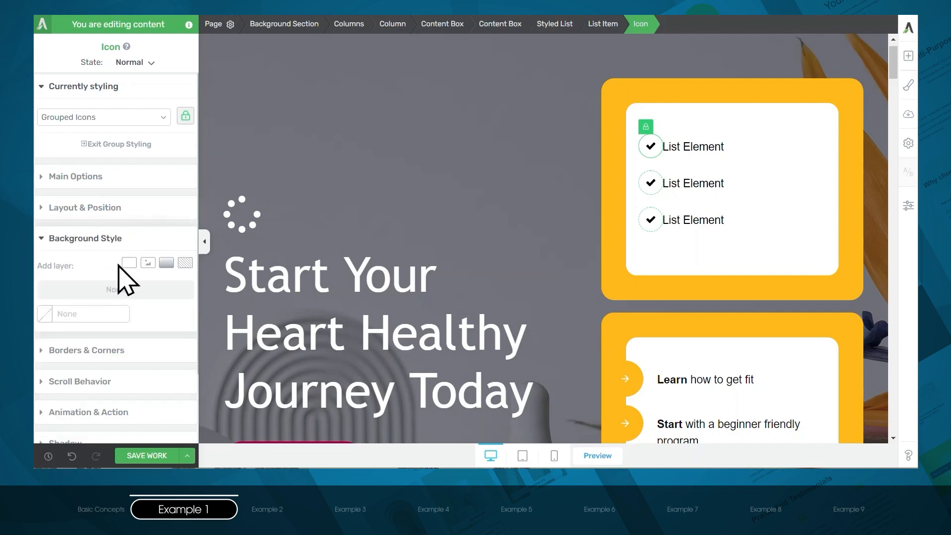
pyautogui.click(128, 263)
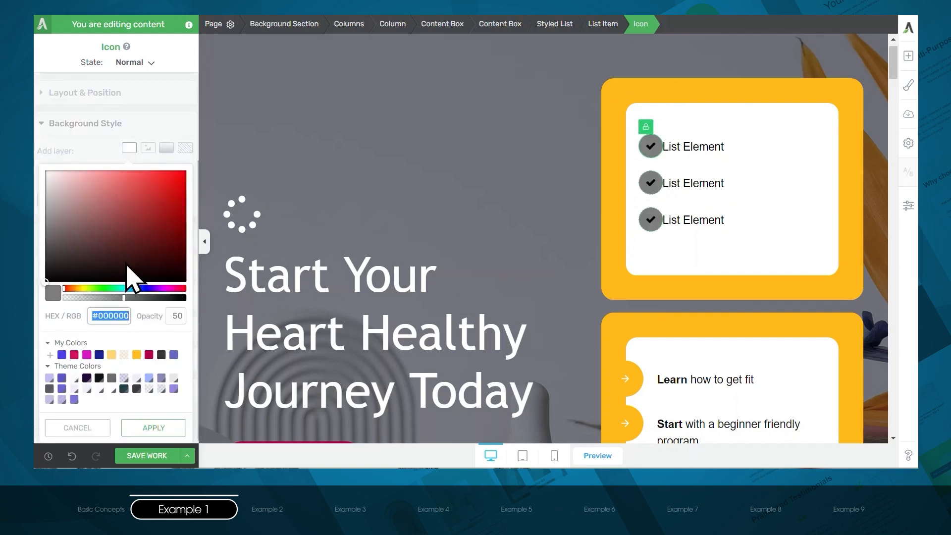
pyautogui.click(137, 355)
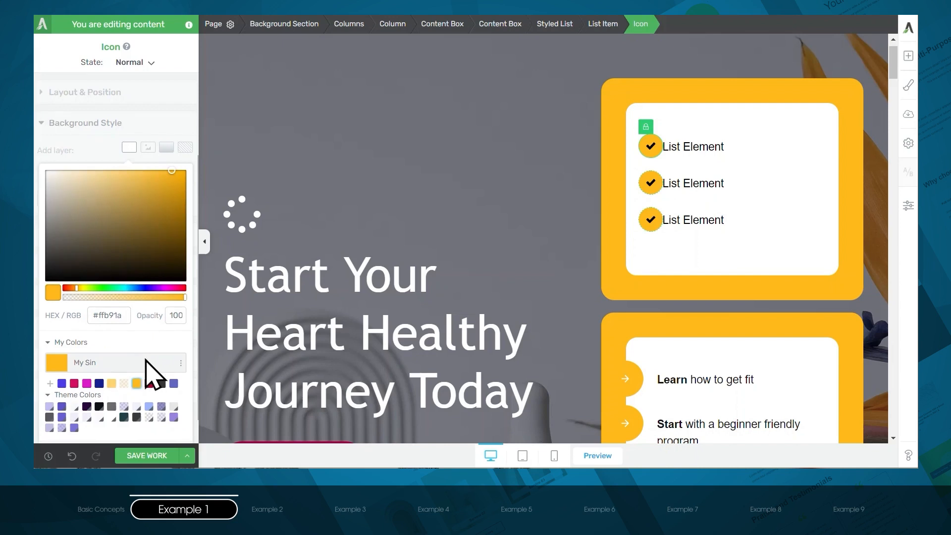
pyautogui.click(152, 426)
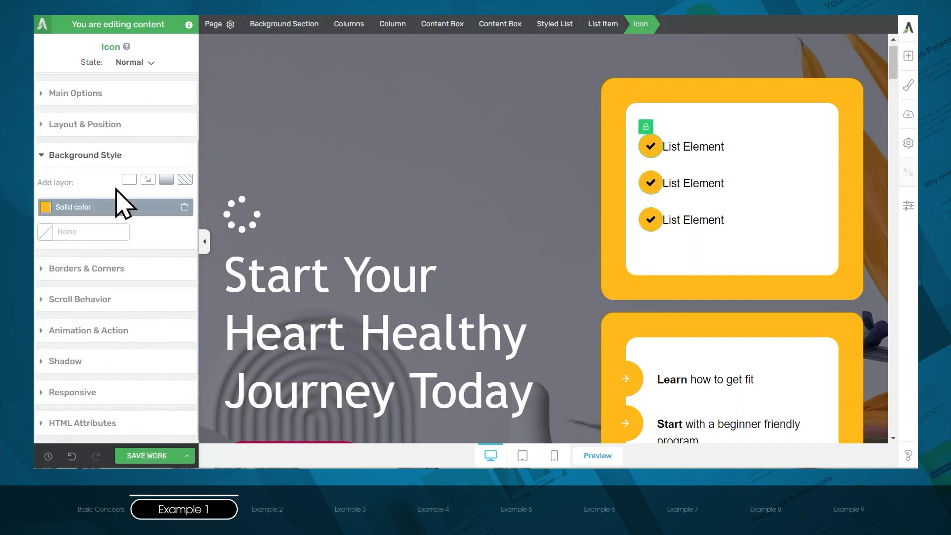
# - Set the grouped list icons' right margin to 17 px and their padding to 20 px on all sides
pyautogui.click(101, 128)
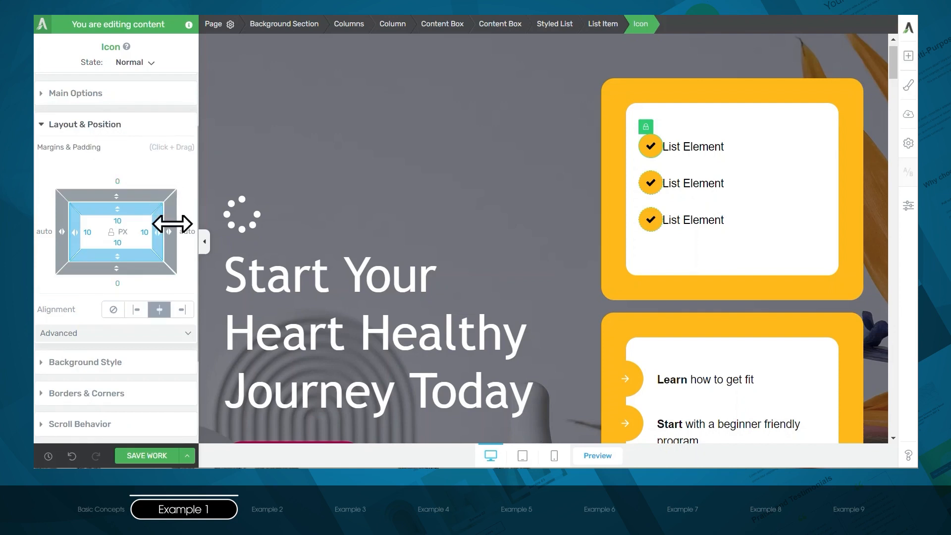
pyautogui.moveTo(173, 235); pyautogui.dragTo(196, 240)
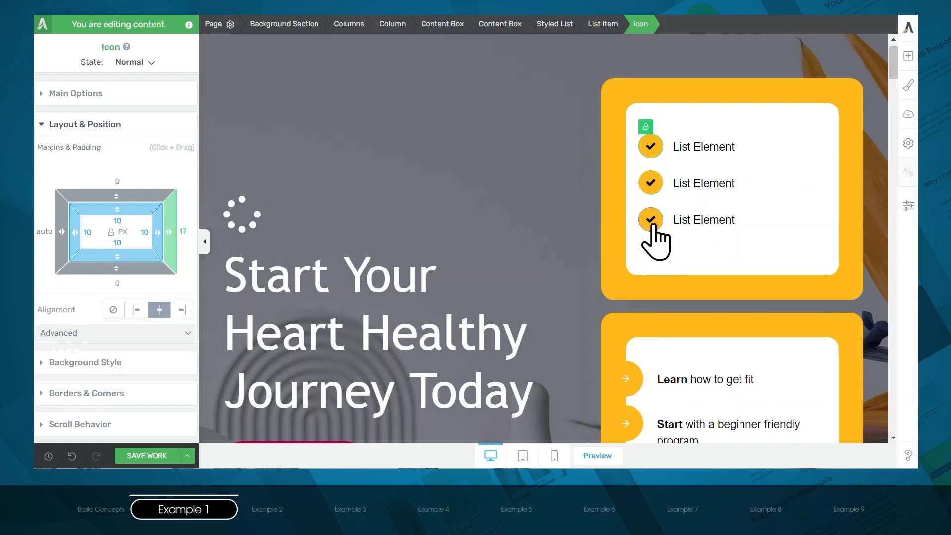
pyautogui.click(111, 235)
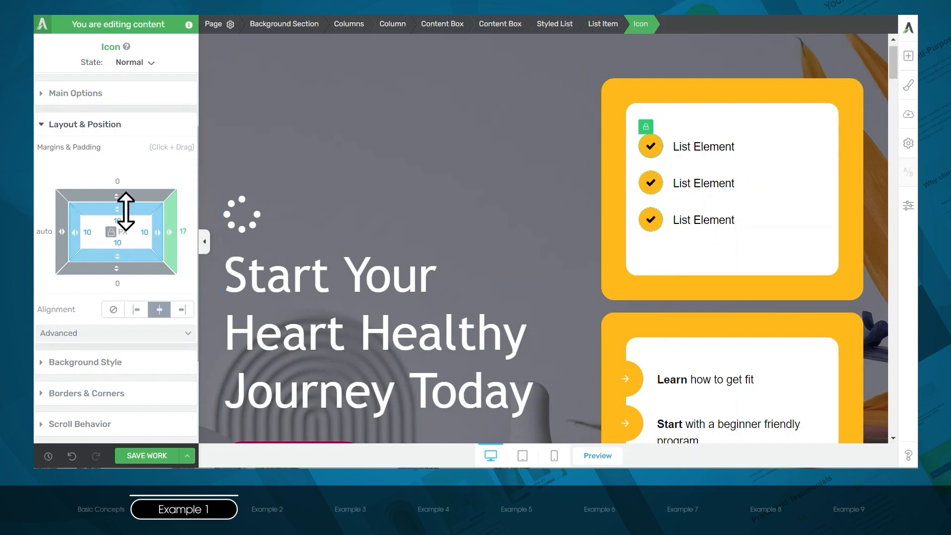
pyautogui.moveTo(126, 211); pyautogui.dragTo(126, 224)
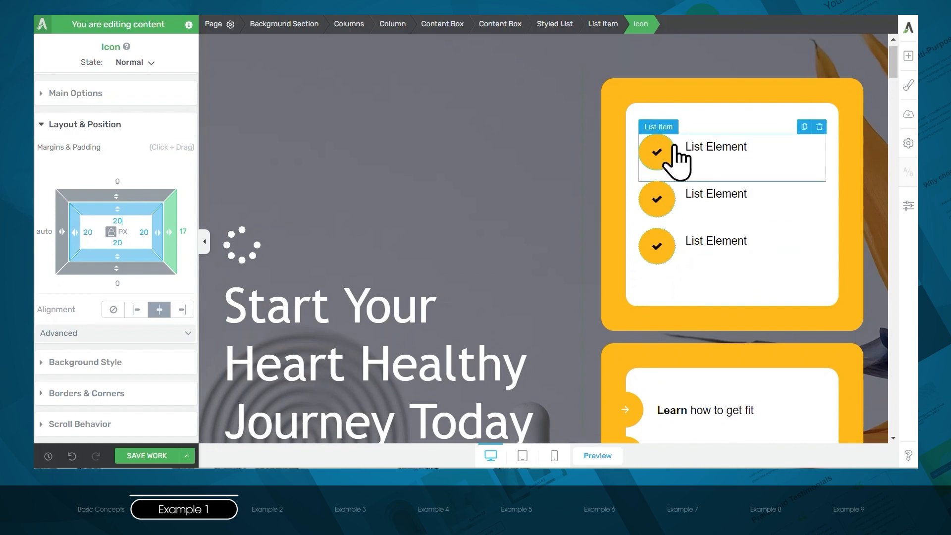
# - Set the whole styled list's left margin to -49 px and open the main options of its icons
pyautogui.click(551, 26)
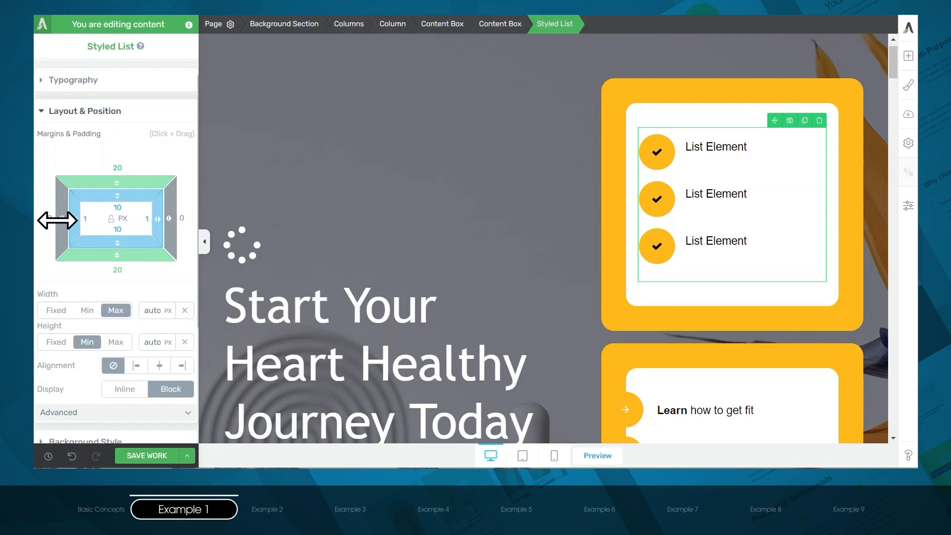
pyautogui.moveTo(57, 220); pyautogui.dragTo(117, 228)
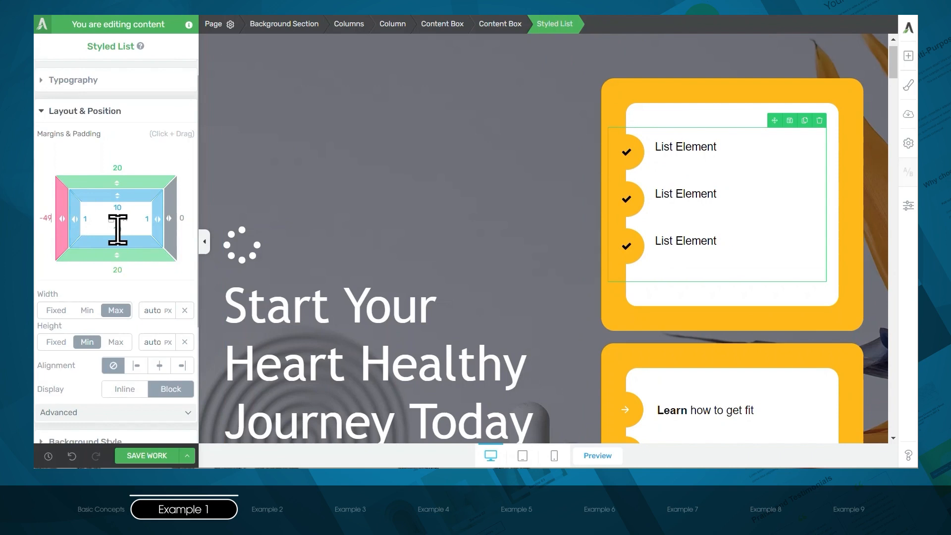
pyautogui.click(626, 154)
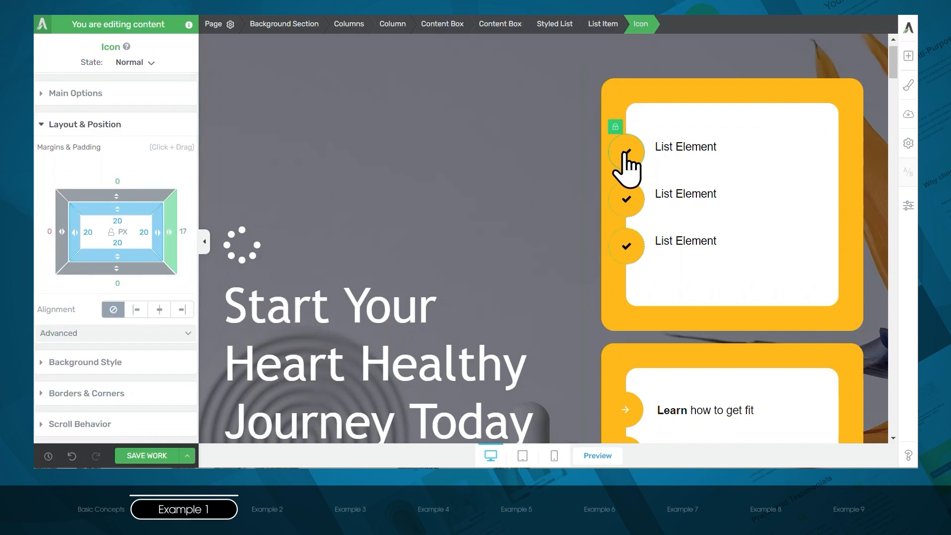
pyautogui.click(92, 98)
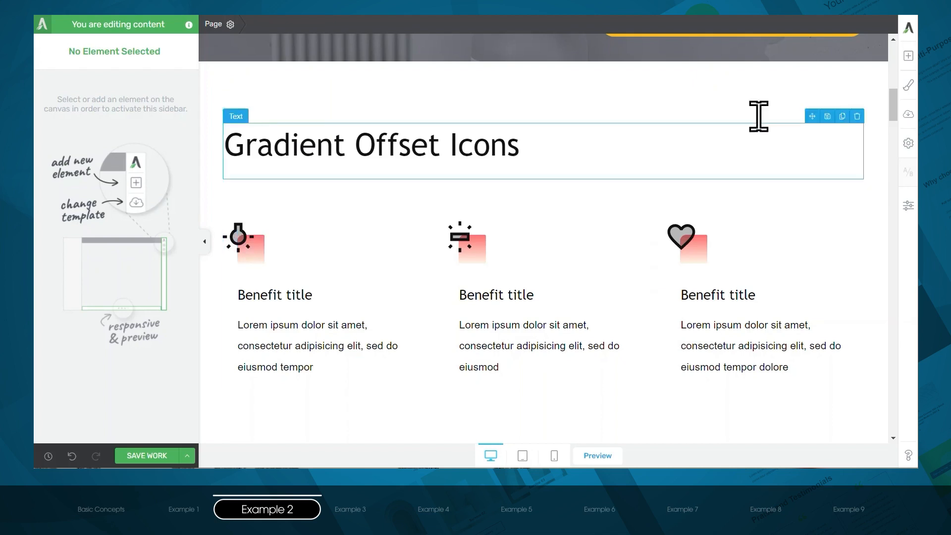
# - Add a content box below the Gradient Offset Icons heading and place an Icon element inside it
pyautogui.click(904, 61)
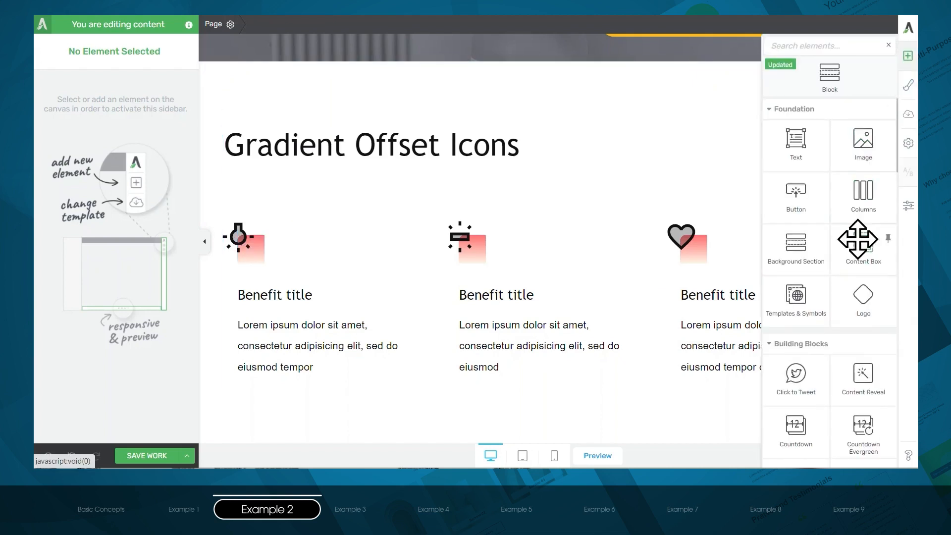
pyautogui.moveTo(858, 242); pyautogui.dragTo(276, 179)
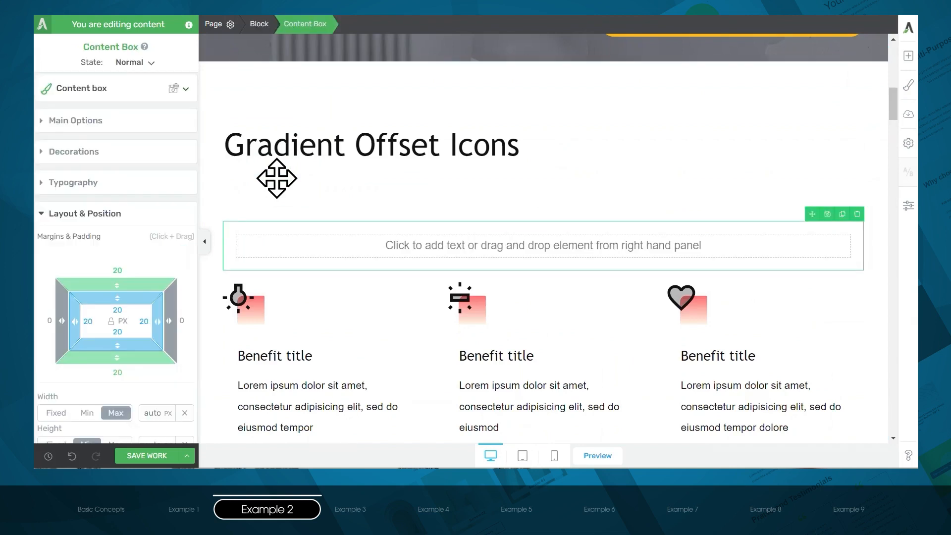
pyautogui.click(908, 56)
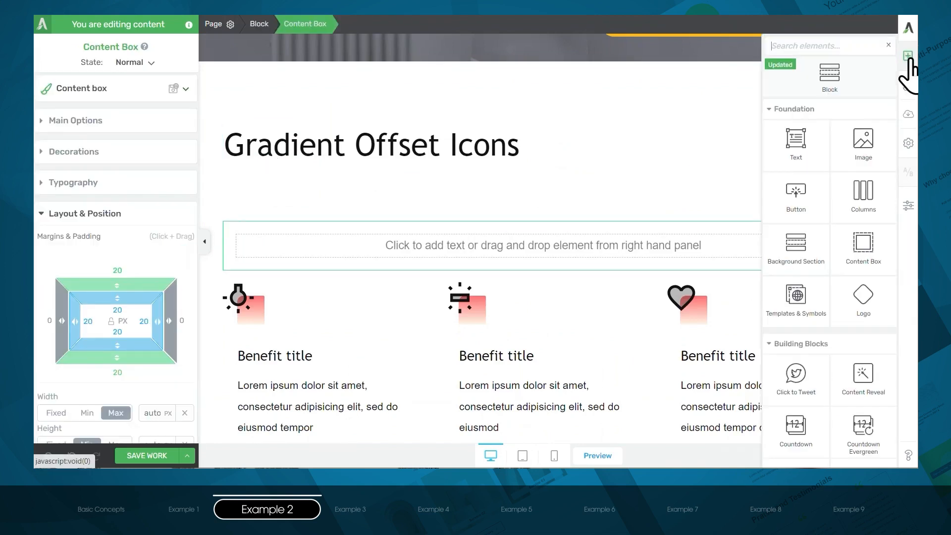
pyautogui.write('icon')
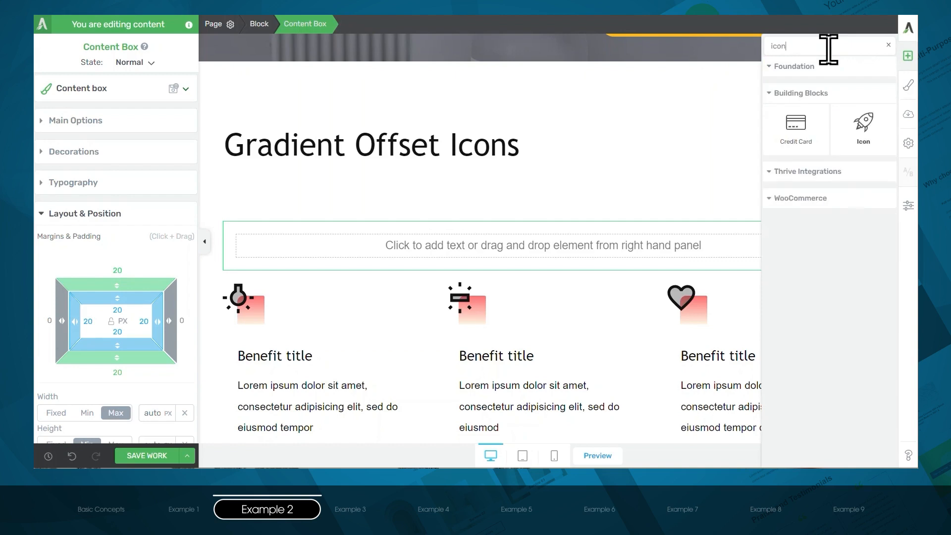
pyautogui.moveTo(855, 136); pyautogui.dragTo(482, 237)
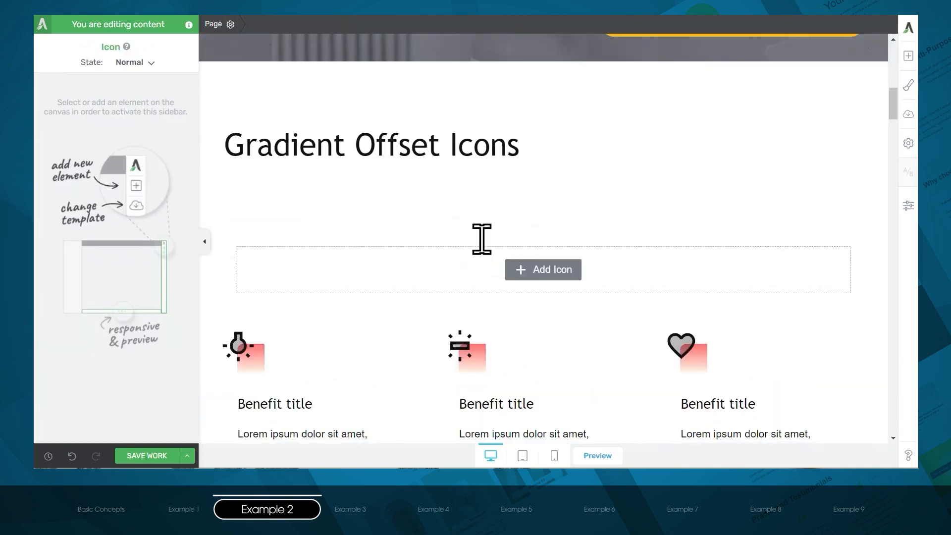
# - Search the icon library for "light" and insert the solid light bulb icon
pyautogui.write('ligh')
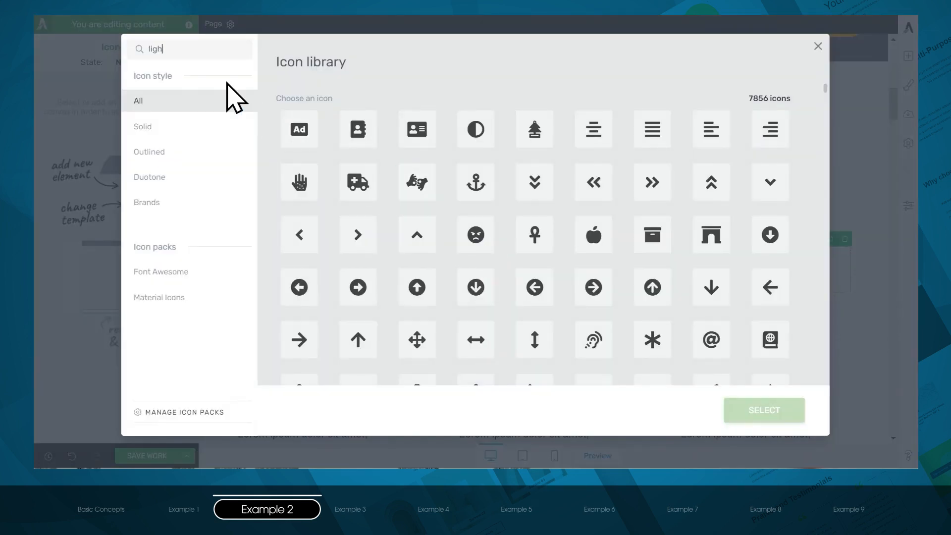
pyautogui.write('t')
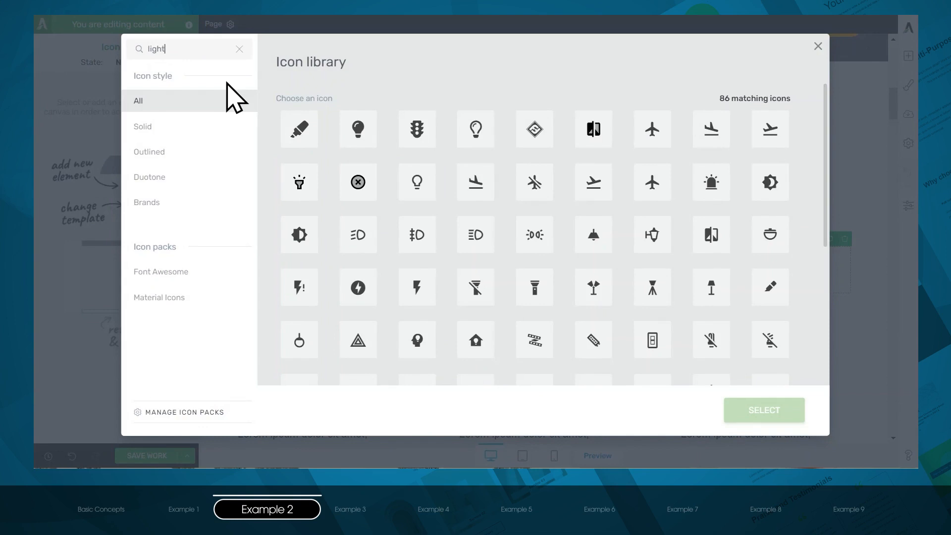
pyautogui.click(360, 130)
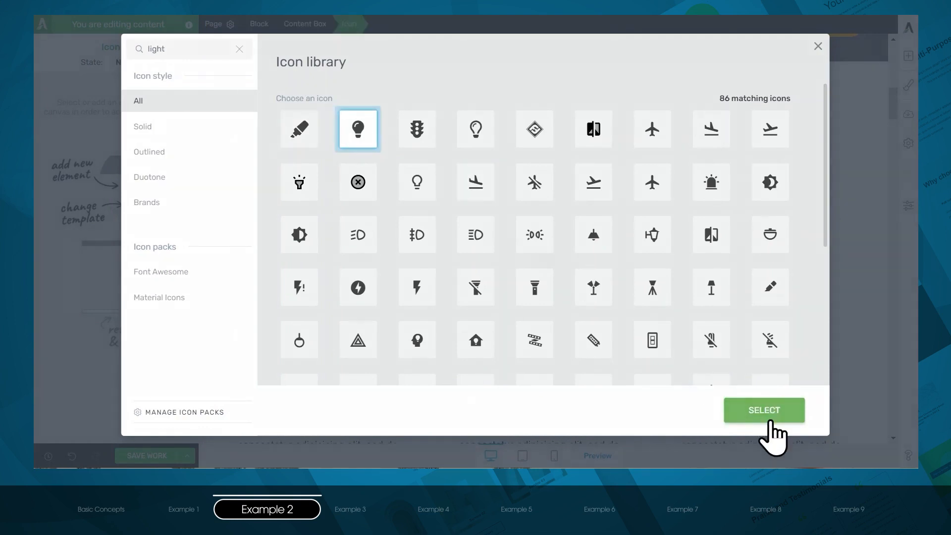
pyautogui.click(771, 419)
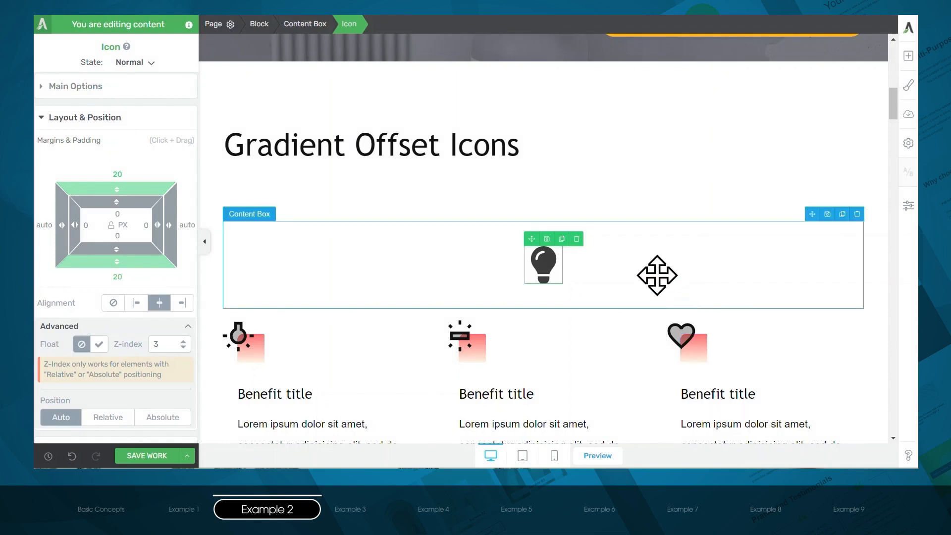
# - Set the padding of the content box around the light bulb to 0 px on all sides
pyautogui.click(657, 275)
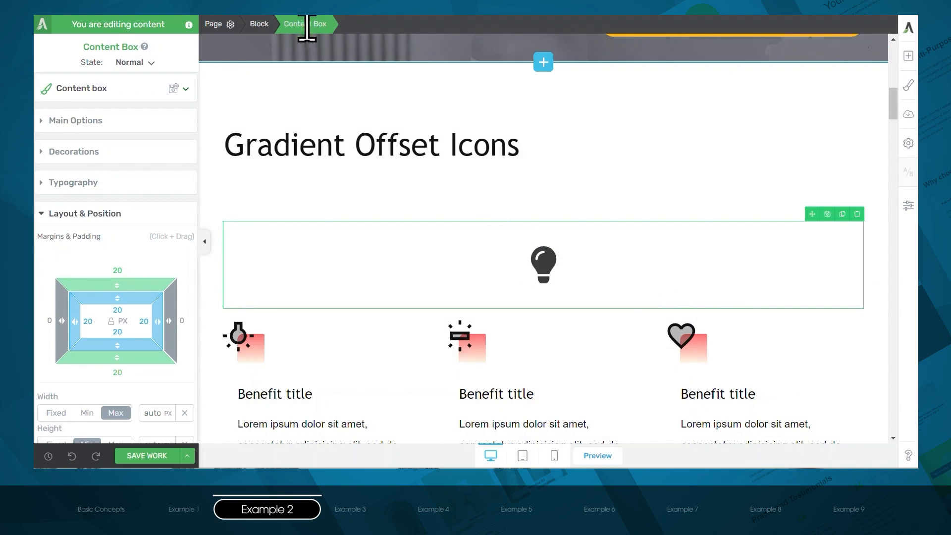
pyautogui.click(126, 306)
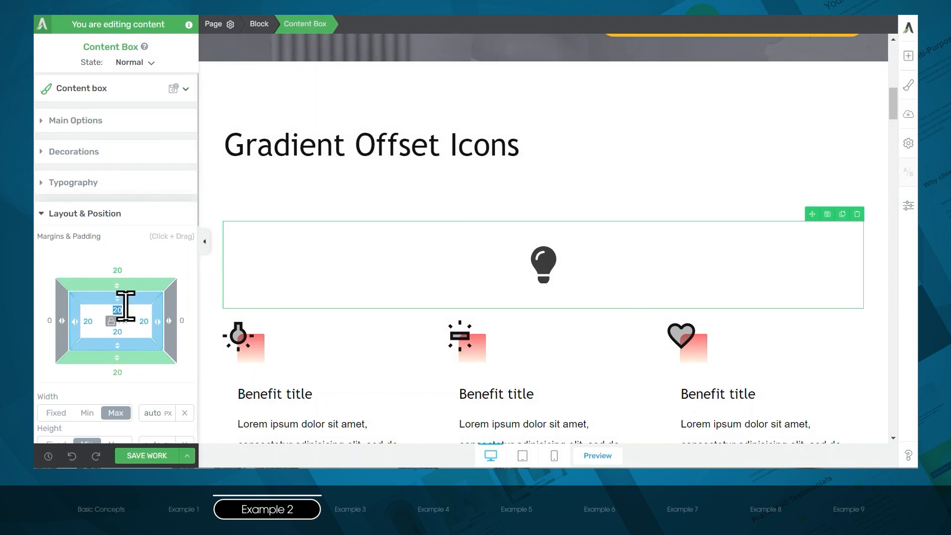
pyautogui.write('0')
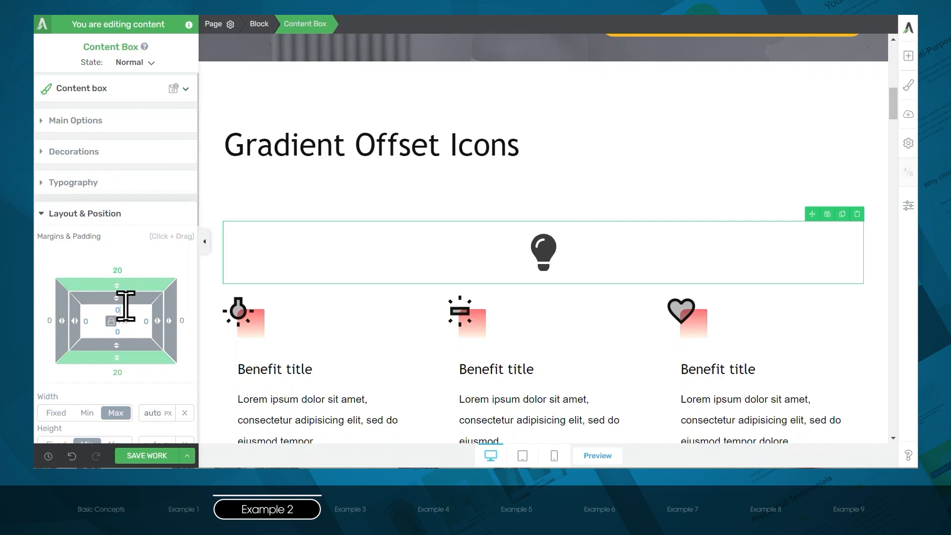
# - Give the light bulb's content box a fixed width of 50 px and a fixed height of 50 px
pyautogui.scroll(-2, 126, 306)
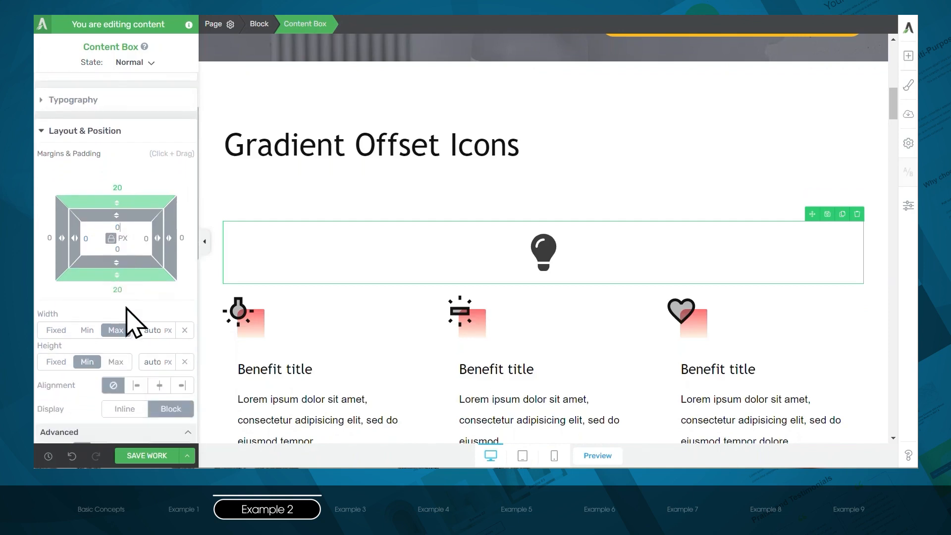
pyautogui.click(56, 330)
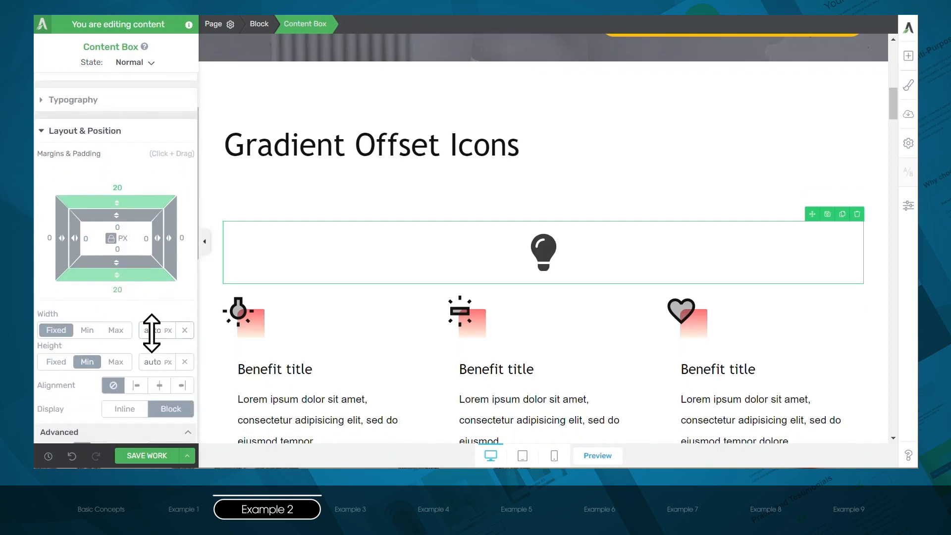
pyautogui.write('50')
pyautogui.click(56, 362)
pyautogui.click(154, 363)
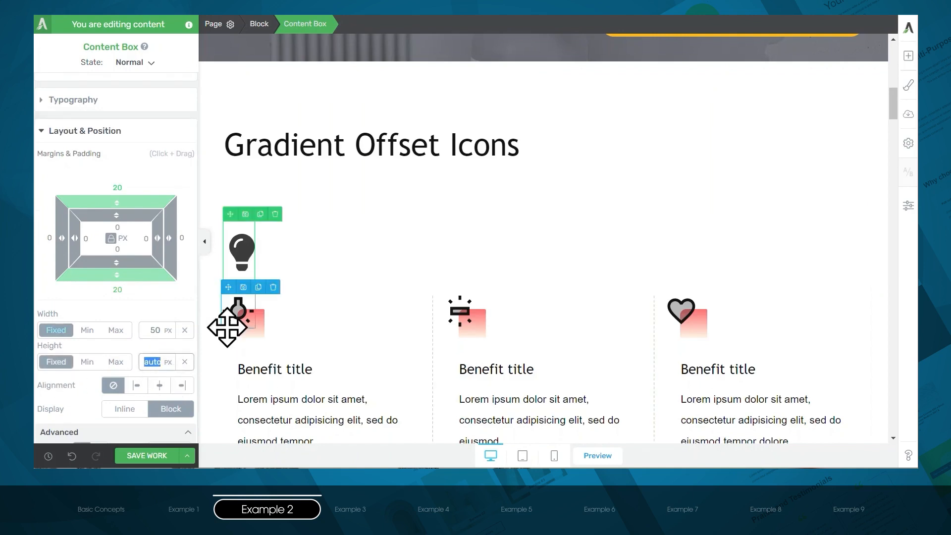
pyautogui.write('50')
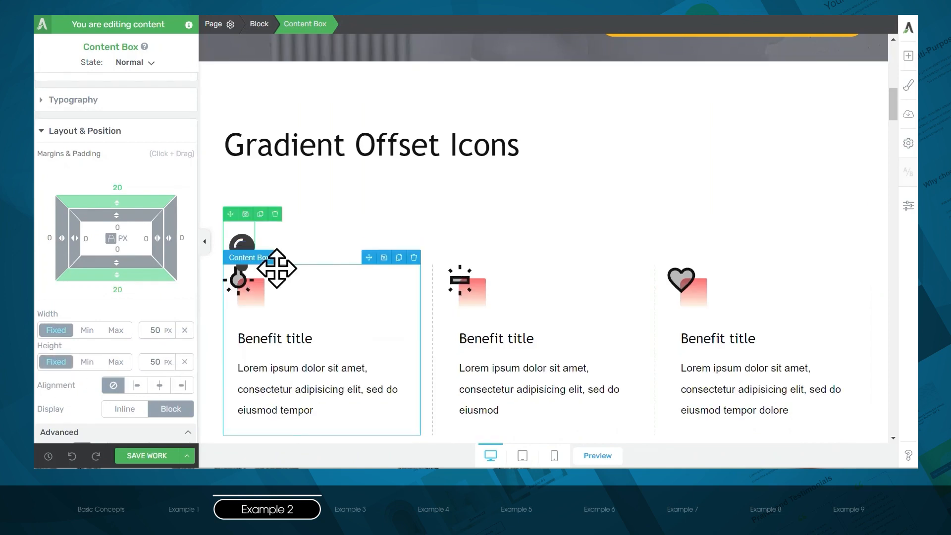
# - Set the bottom margin of the light bulb's content box to 50 px
pyautogui.click(127, 286)
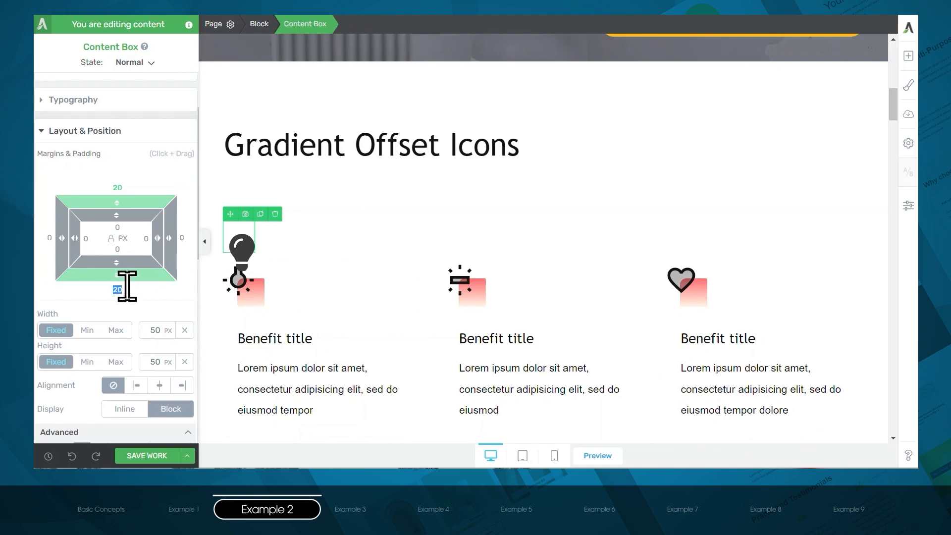
pyautogui.write('50')
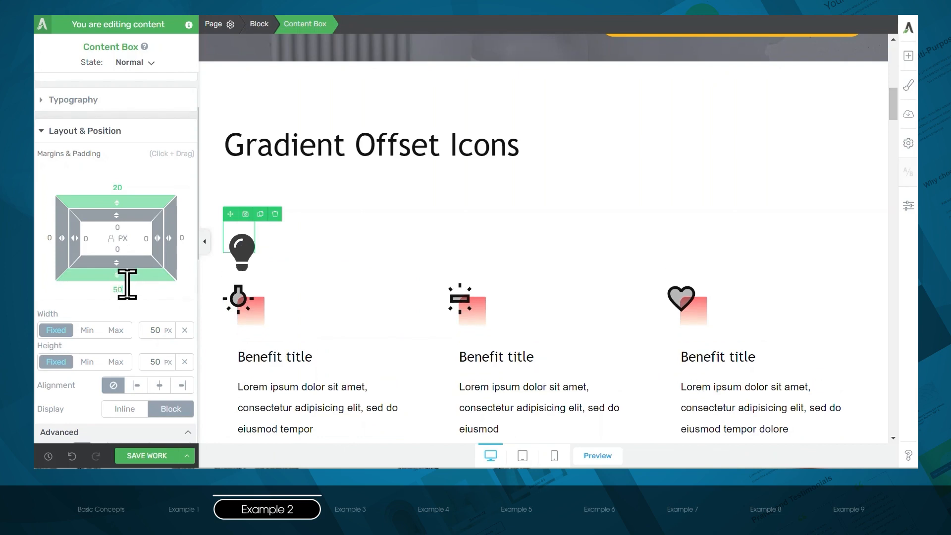
# - Give the light bulb's content box a linear gradient background using red #ff4848 at an angle of 0°
pyautogui.scroll(-8, 127, 297)
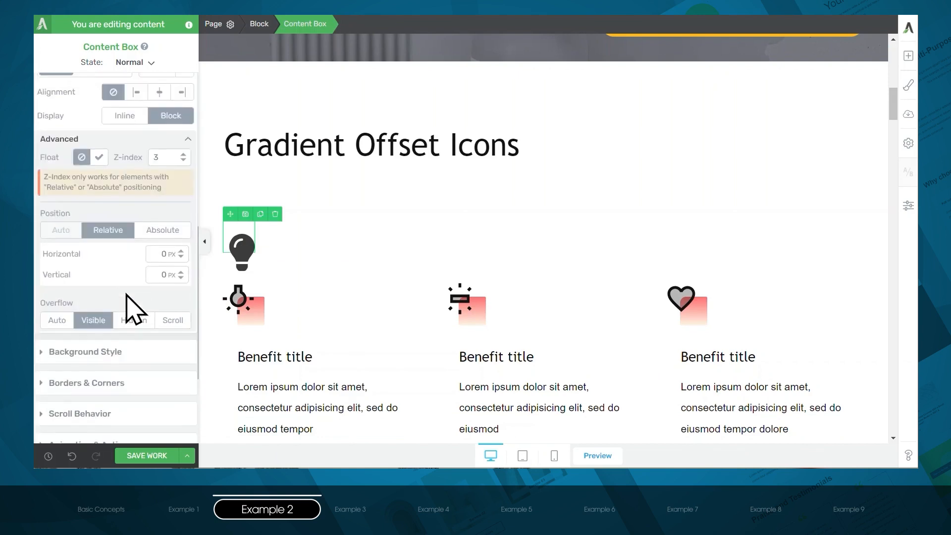
pyautogui.click(97, 208)
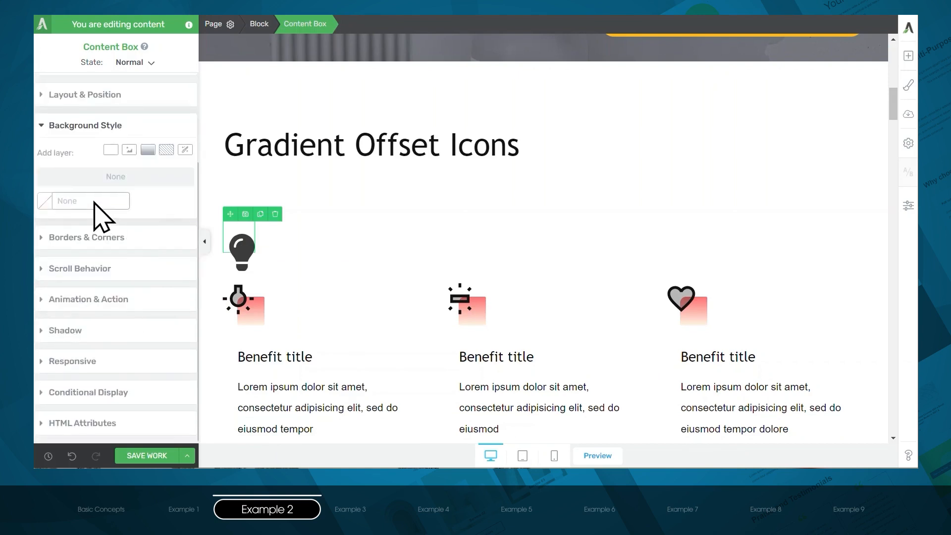
pyautogui.click(148, 150)
pyautogui.click(173, 124)
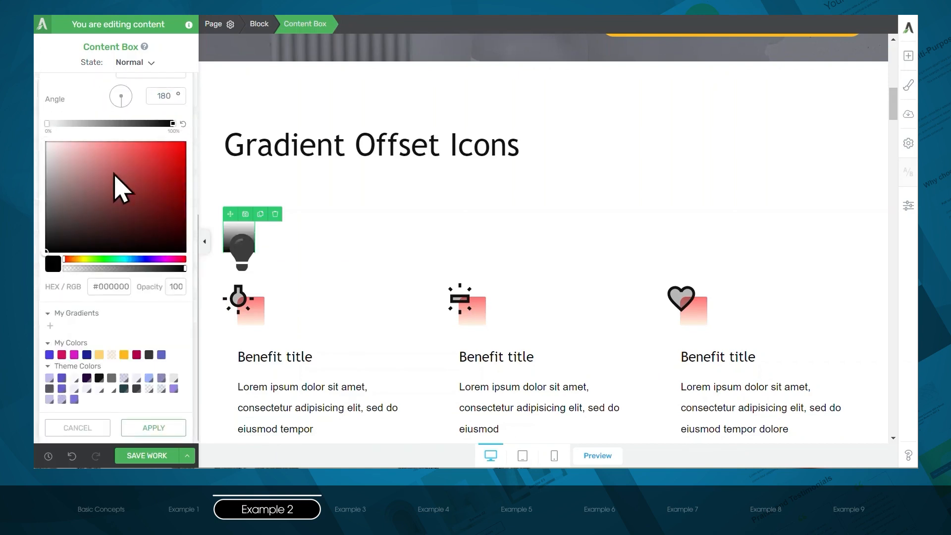
pyautogui.click(145, 142)
pyautogui.doubleClick(165, 96)
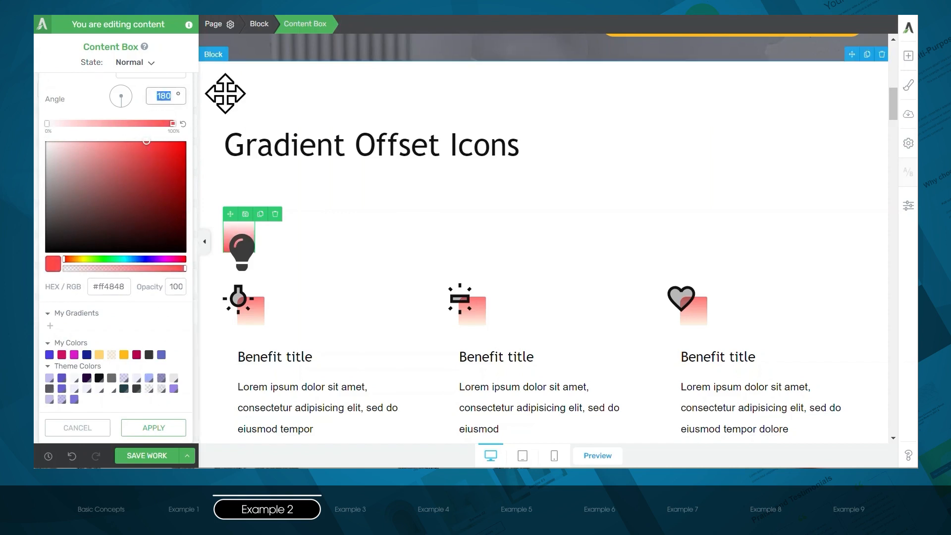
pyautogui.write('0')
pyautogui.click(168, 432)
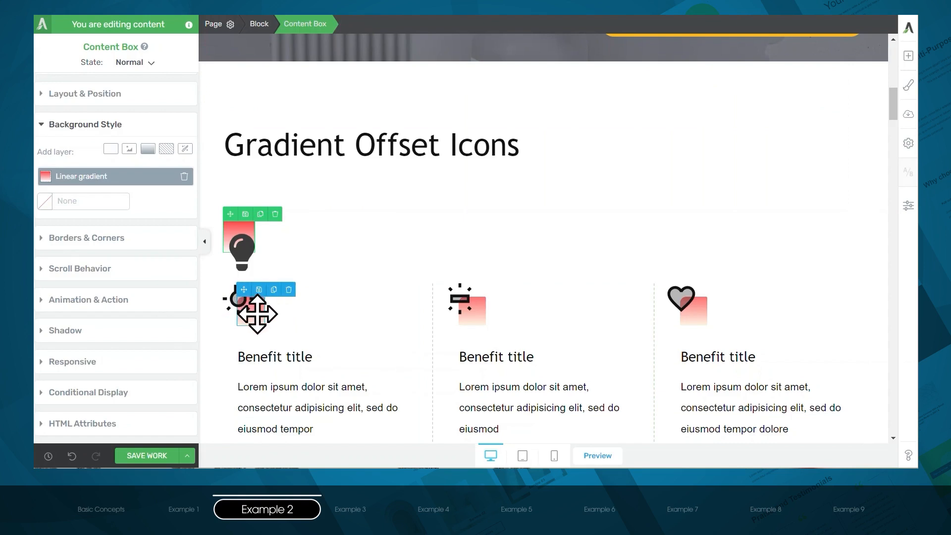
# - Round the corners of the light bulb's gradient content box to 11 px
pyautogui.click(108, 239)
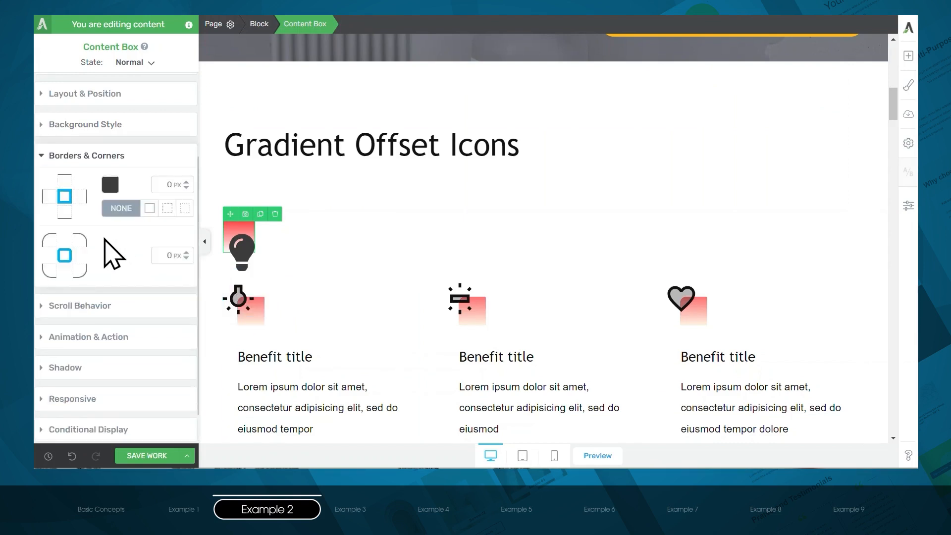
pyautogui.click(49, 241)
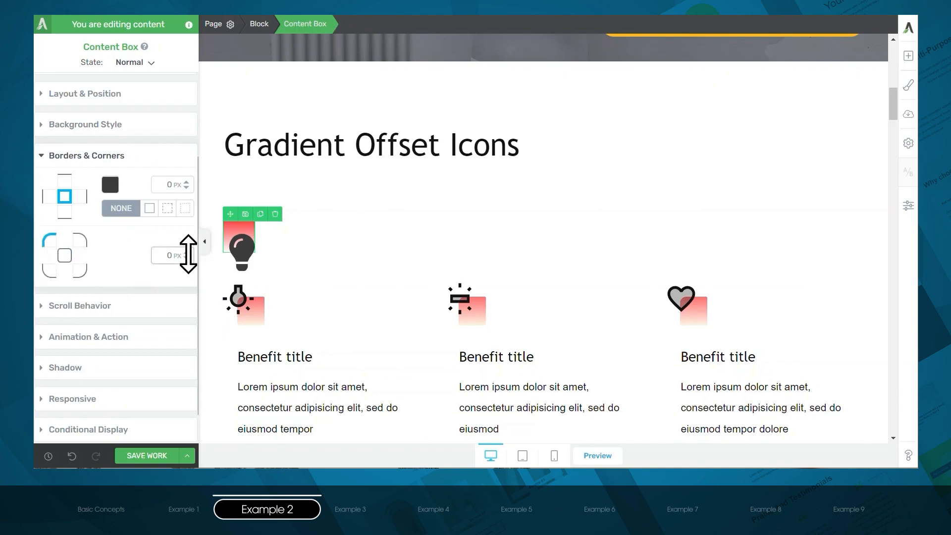
pyautogui.moveTo(188, 254); pyautogui.dragTo(188, 248)
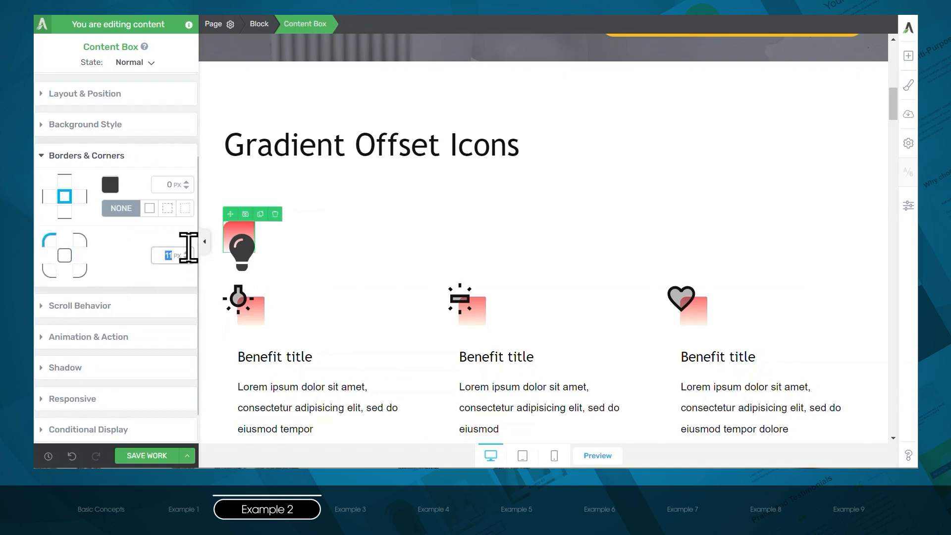
# - Set the light bulb icon's position to Relative and offset it horizontally from its gradient box
pyautogui.click(237, 257)
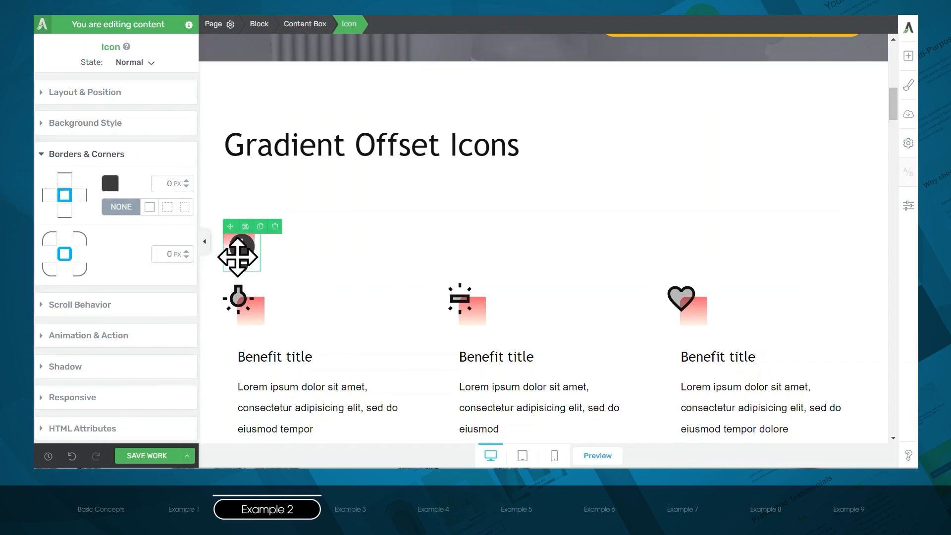
pyautogui.click(106, 95)
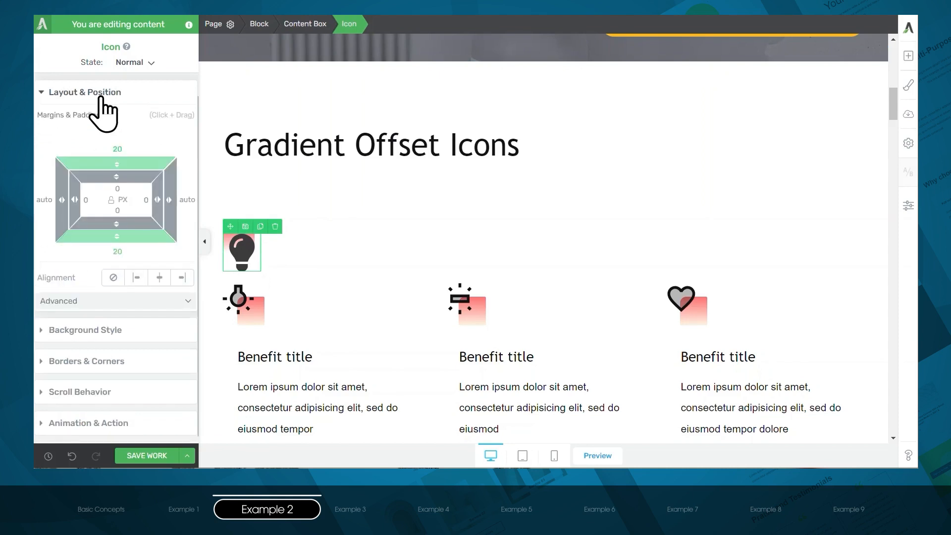
pyautogui.click(145, 301)
pyautogui.scroll(-1, 144, 300)
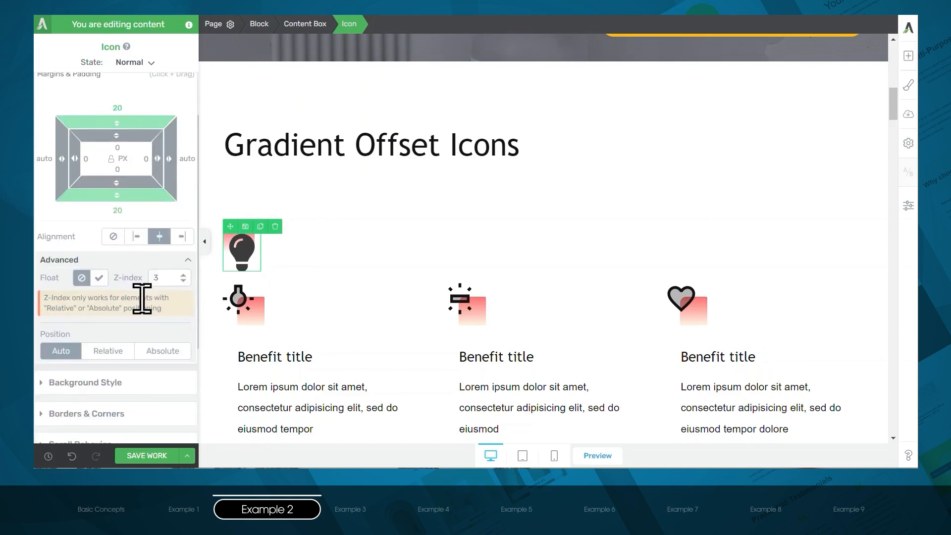
pyautogui.click(110, 352)
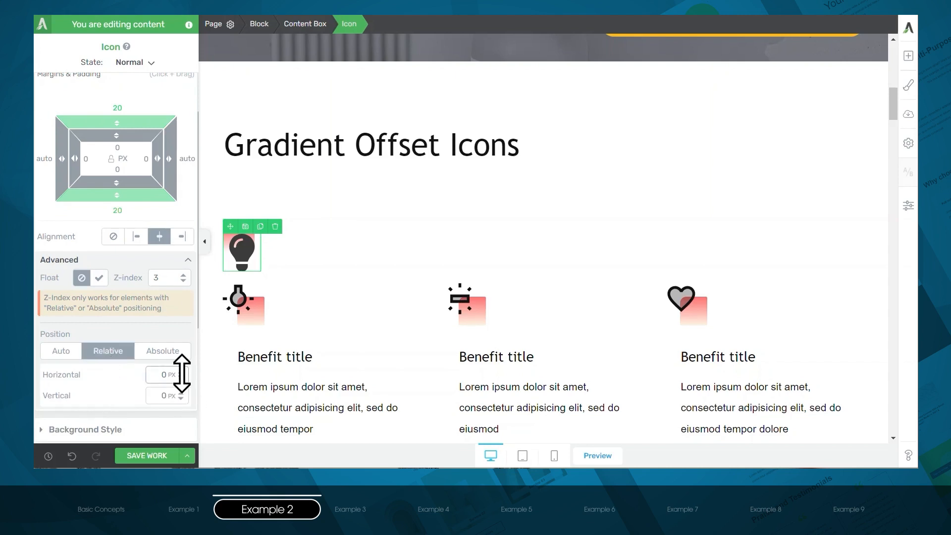
pyautogui.moveTo(182, 375); pyautogui.dragTo(189, 428)
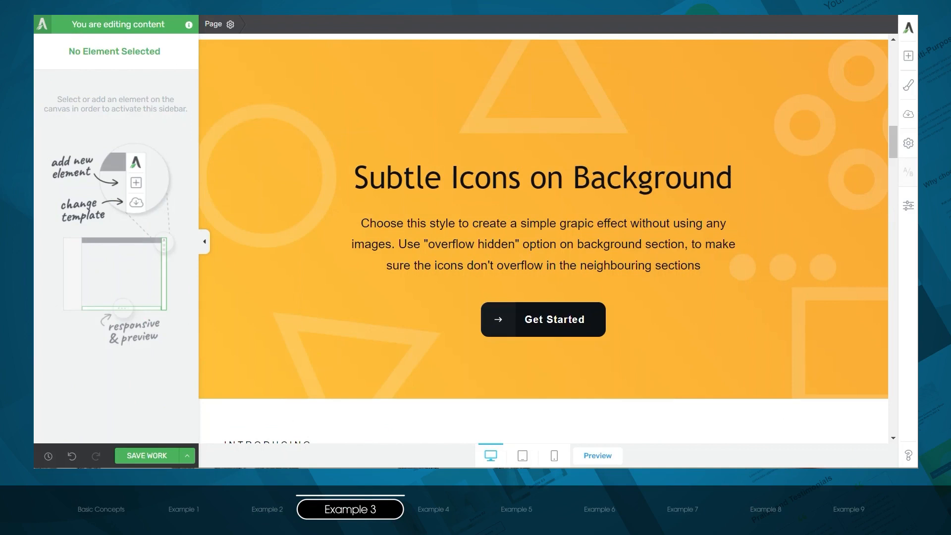
# - Add a background section directly below the Subtle Icons on Background section and fill it with a solid turquoise color
pyautogui.click(910, 56)
pyautogui.moveTo(799, 255); pyautogui.dragTo(555, 371)
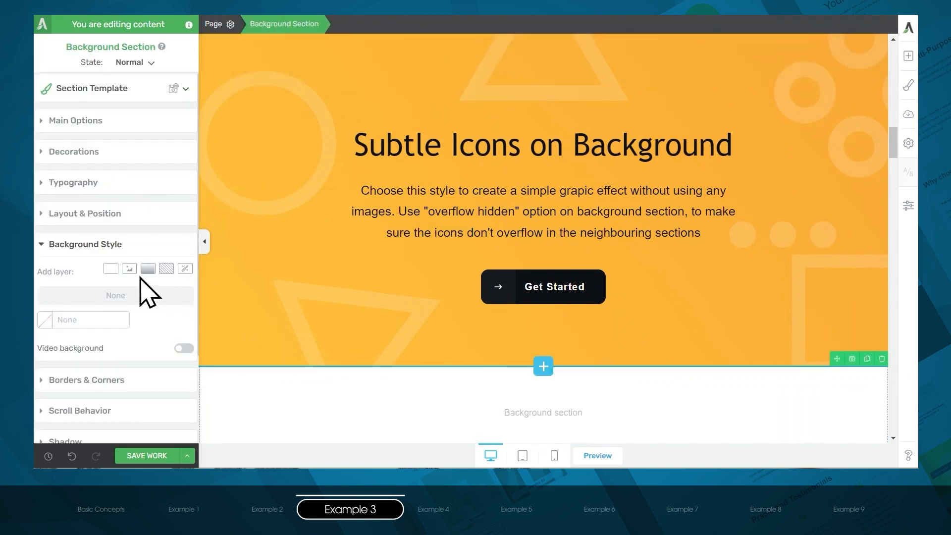
pyautogui.click(111, 269)
pyautogui.click(116, 289)
pyautogui.moveTo(134, 182); pyautogui.dragTo(146, 178)
pyautogui.moveTo(124, 288)
pyautogui.mouseDown()
pyautogui.moveTo(132, 288)
pyautogui.moveTo(122, 288)
pyautogui.mouseUp()
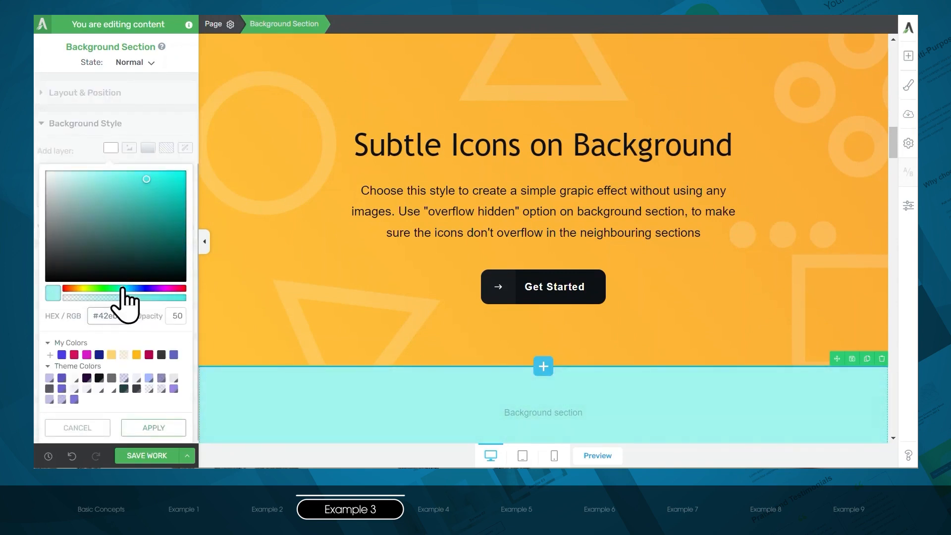
pyautogui.moveTo(169, 210); pyautogui.dragTo(168, 196)
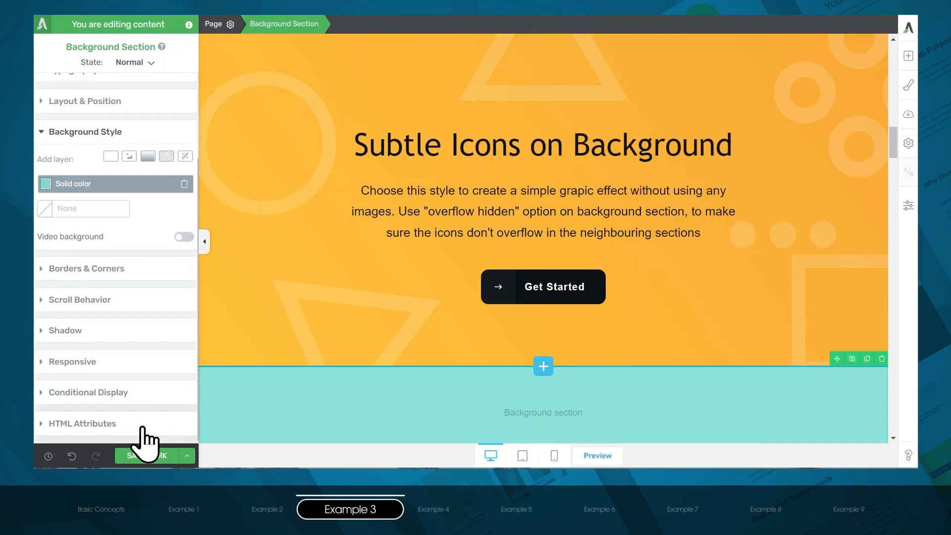
# - Add an Icon element inside the turquoise section, search the icon library for "circle" and insert the outlined circle
pyautogui.click(909, 56)
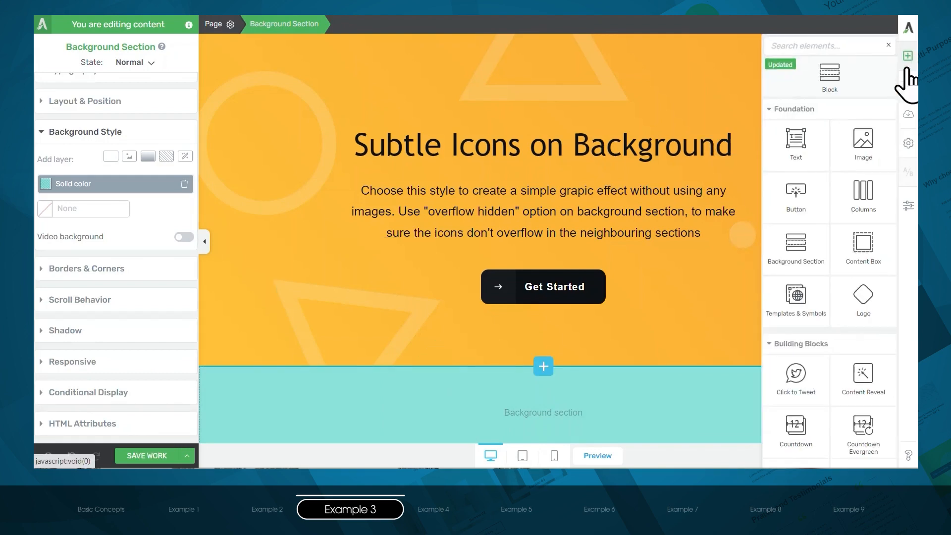
pyautogui.click(820, 45)
pyautogui.write('icon')
pyautogui.moveTo(864, 123); pyautogui.dragTo(549, 378)
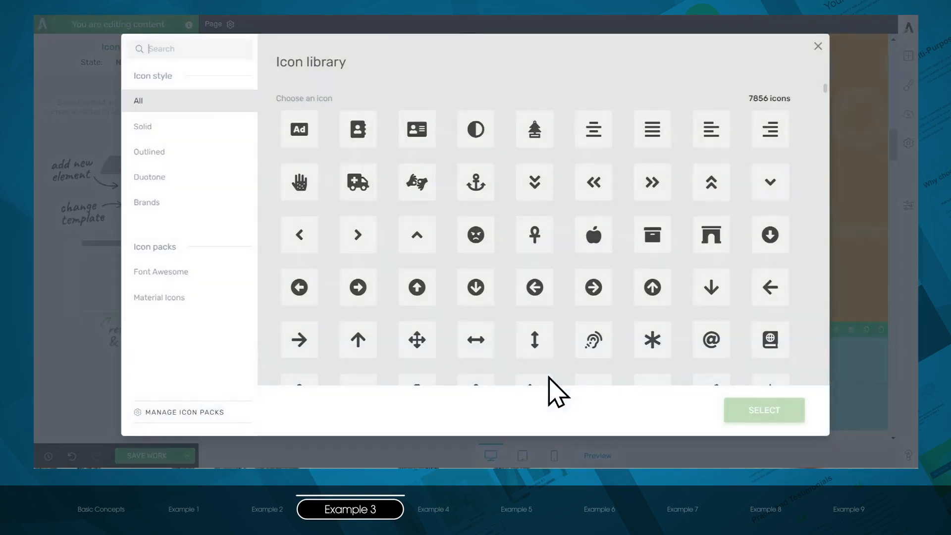
pyautogui.write('circle')
pyautogui.click(534, 294)
pyautogui.click(795, 414)
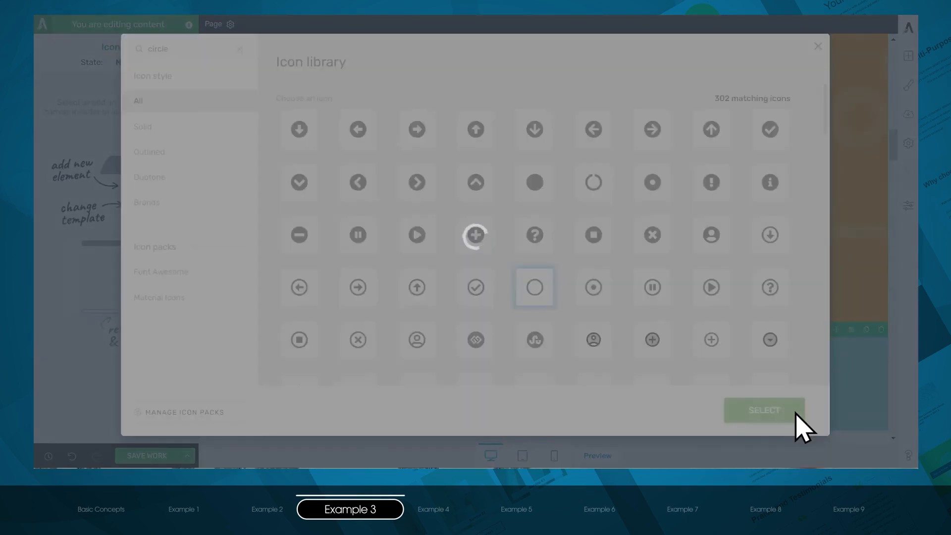
# - Add a second Icon element below the circle, search the icon library for "triangle" and insert the outlined triangle
pyautogui.click(908, 56)
pyautogui.click(821, 46)
pyautogui.write('icon')
pyautogui.moveTo(864, 124); pyautogui.dragTo(547, 374)
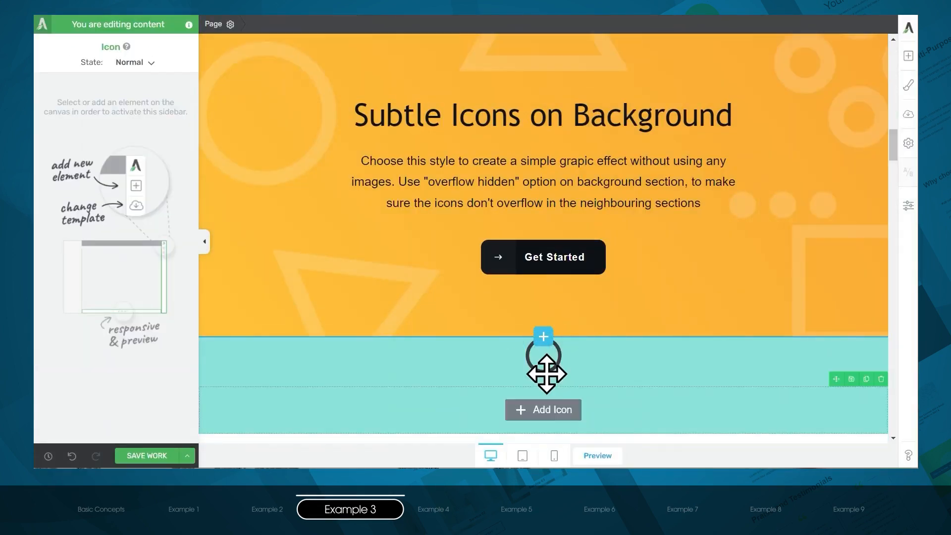
pyautogui.write('triangle')
pyautogui.click(728, 139)
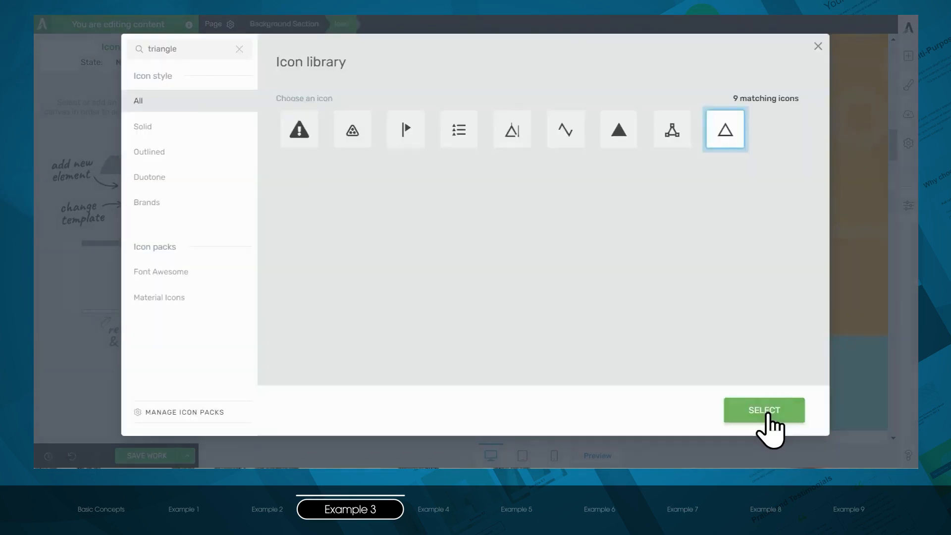
pyautogui.click(767, 414)
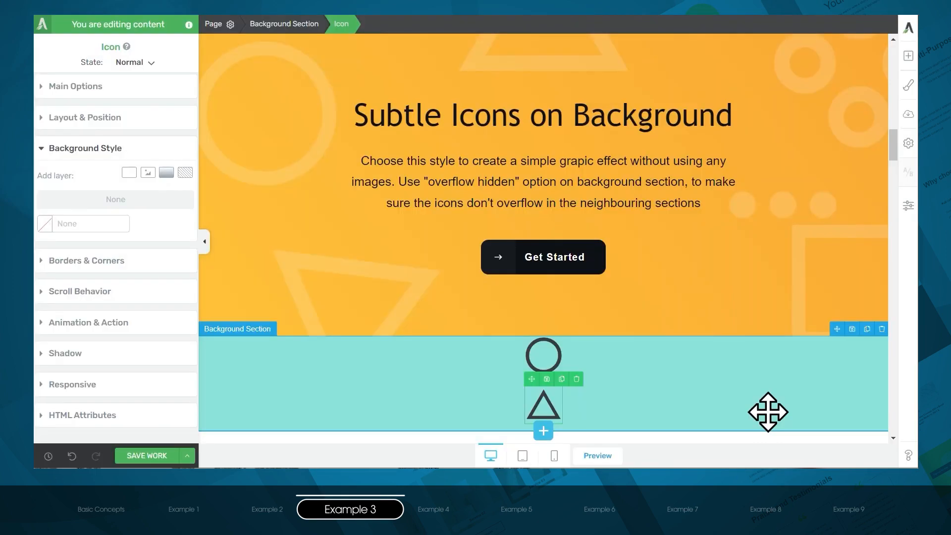
# - Recolor the circle icon in the turquoise section to semi-transparent white (#ffffff)
pyautogui.click(544, 355)
pyautogui.click(94, 86)
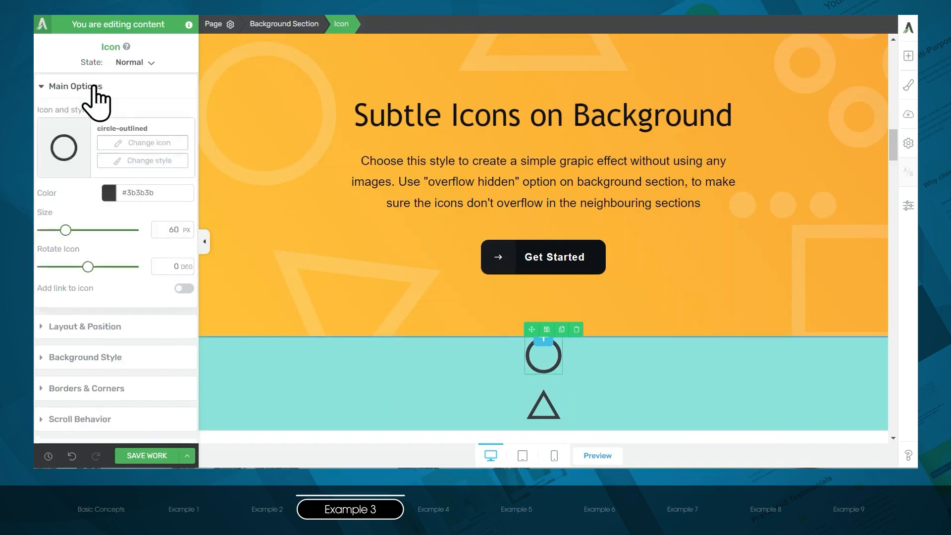
pyautogui.click(109, 193)
pyautogui.moveTo(59, 183); pyautogui.dragTo(45, 152)
pyautogui.moveTo(184, 280); pyautogui.dragTo(123, 282)
pyautogui.click(140, 405)
# - Set the size of the circle icon to 250 px
pyautogui.moveTo(64, 168); pyautogui.dragTo(204, 163)
pyautogui.write('1')
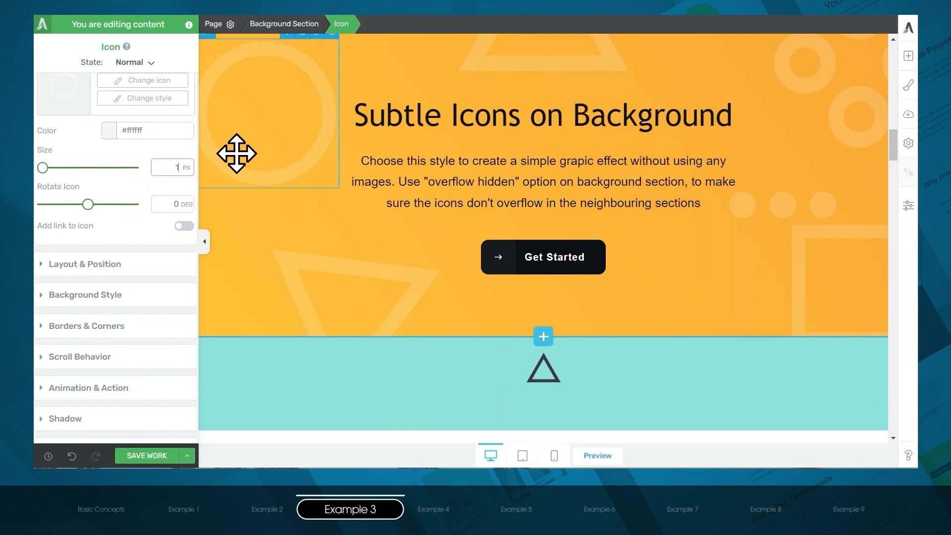
pyautogui.write('250')
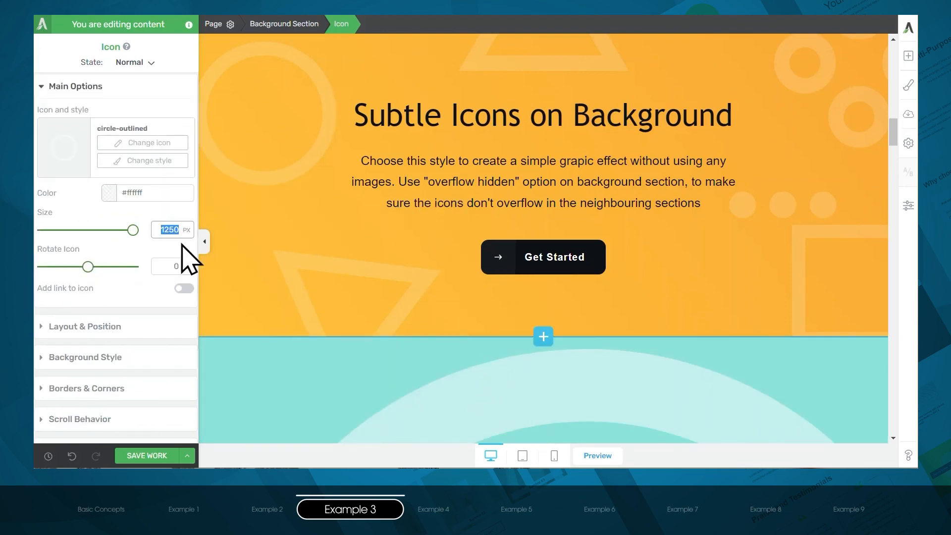
# - Recolor the triangle icon in the turquoise section to semi-transparent white (#ffffff)
pyautogui.scroll(-4, 545, 346)
pyautogui.click(542, 314)
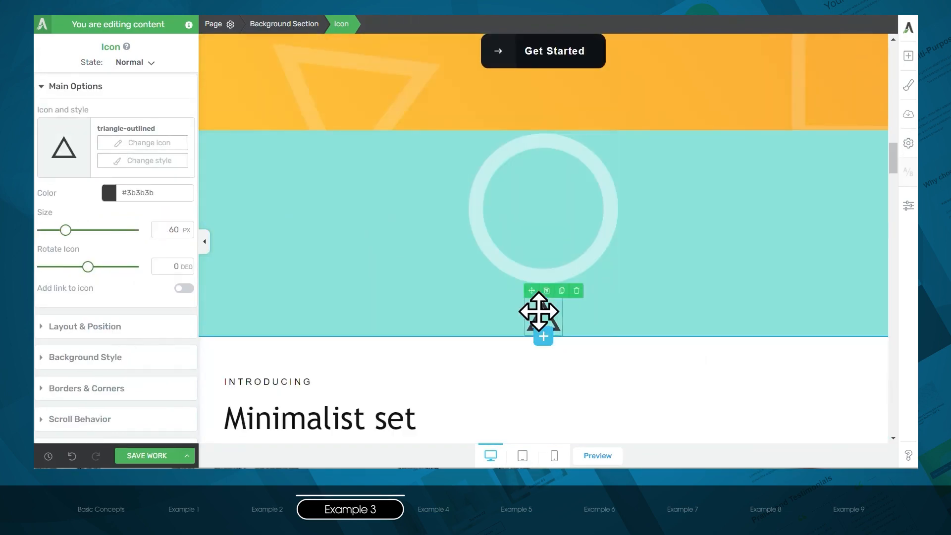
pyautogui.click(109, 193)
pyautogui.moveTo(75, 183); pyautogui.dragTo(34, 132)
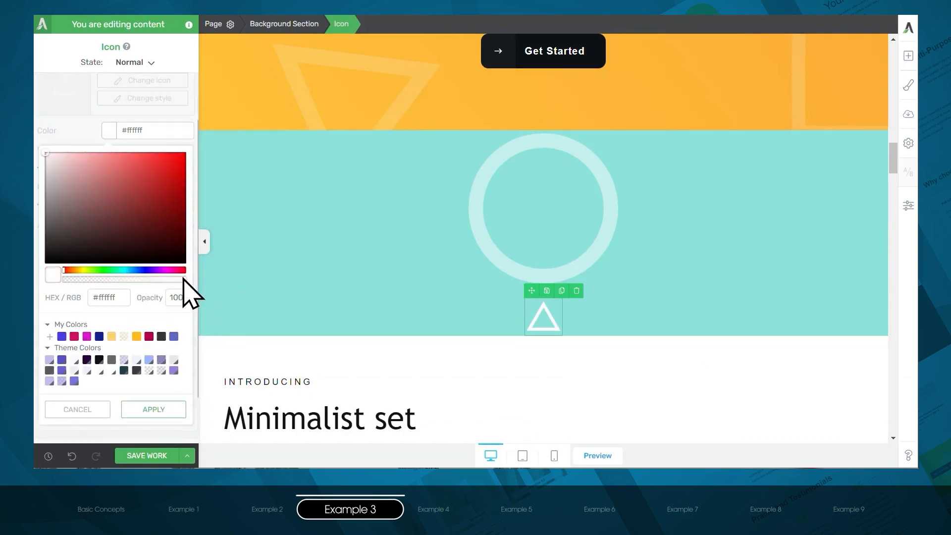
pyautogui.moveTo(183, 280); pyautogui.dragTo(99, 292)
pyautogui.click(112, 279)
pyautogui.click(159, 408)
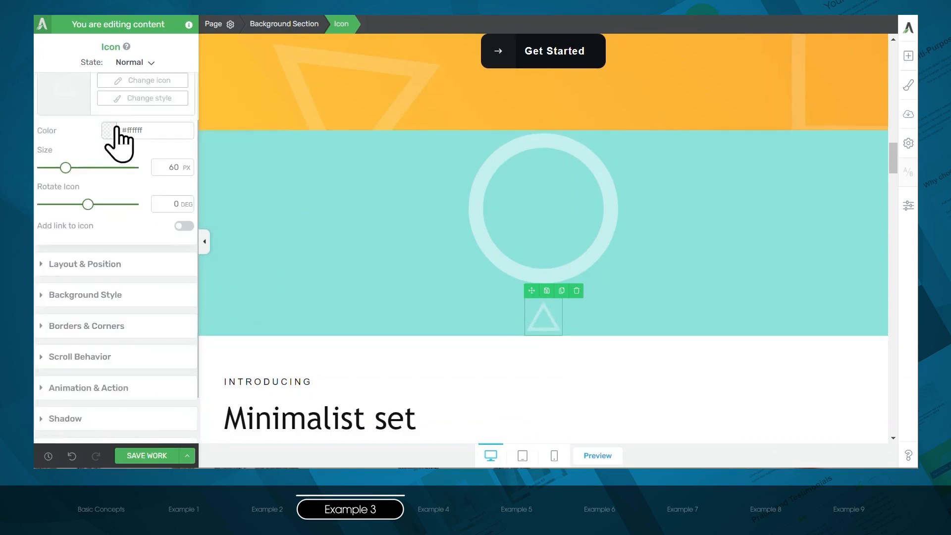
# - Set the size of the triangle icon to 280 px
pyautogui.moveTo(156, 168); pyautogui.dragTo(235, 166)
pyautogui.write('250')
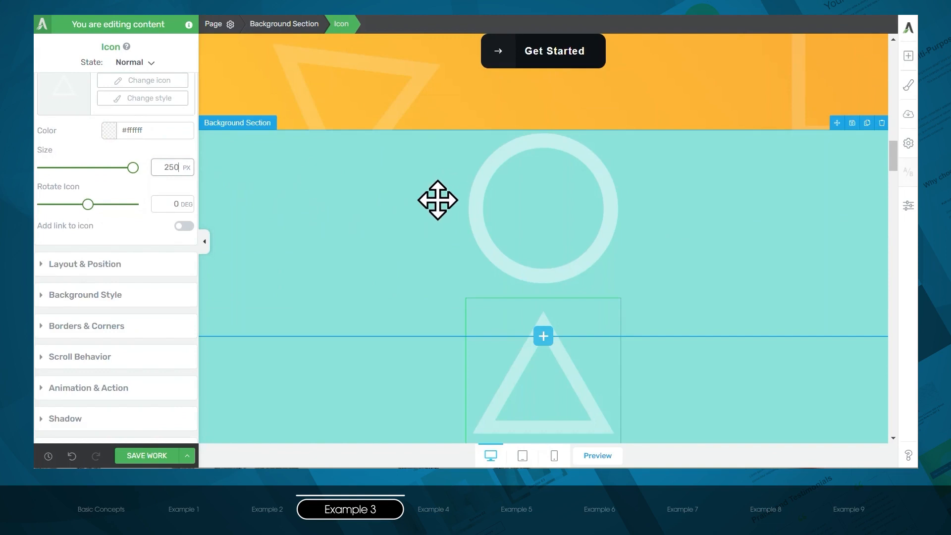
pyautogui.moveTo(165, 170); pyautogui.dragTo(180, 173)
pyautogui.write('280')
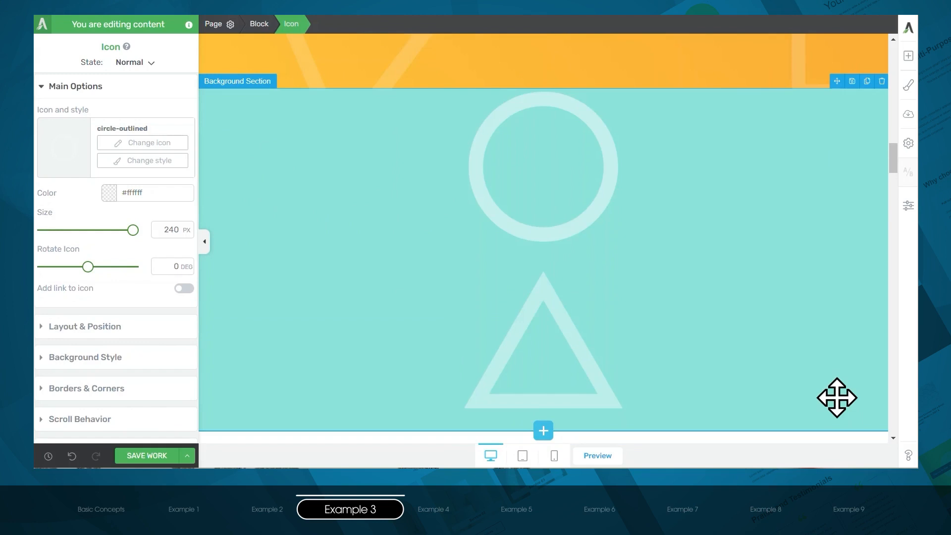
# - Position the circle icon absolutely from the section's top-left corner, with a top offset of 43 px and a left offset of 85 px
pyautogui.click(586, 212)
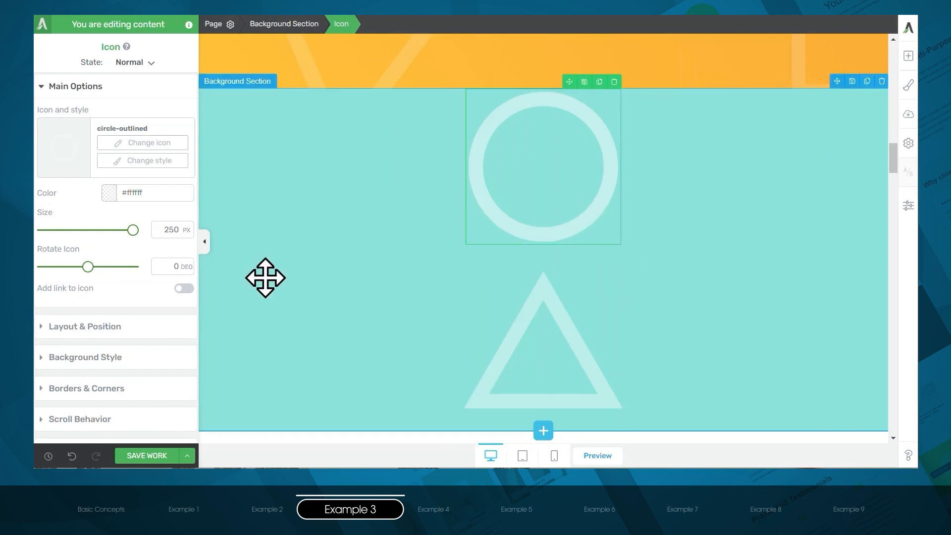
pyautogui.click(102, 326)
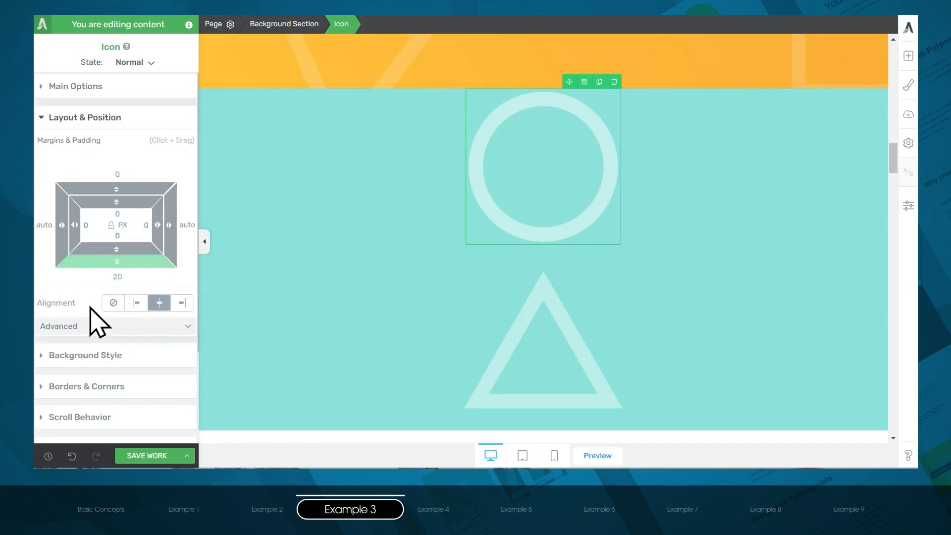
pyautogui.click(91, 326)
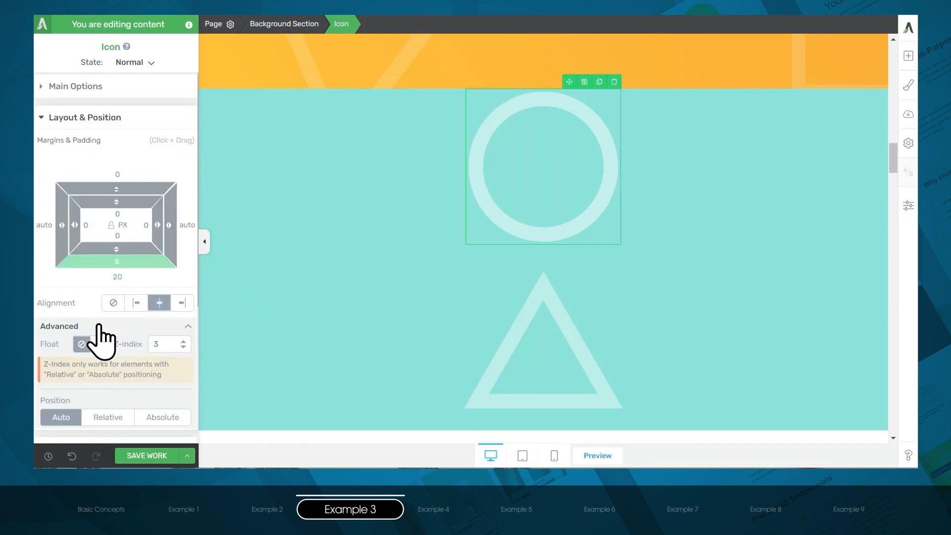
pyautogui.scroll(-2, 97, 327)
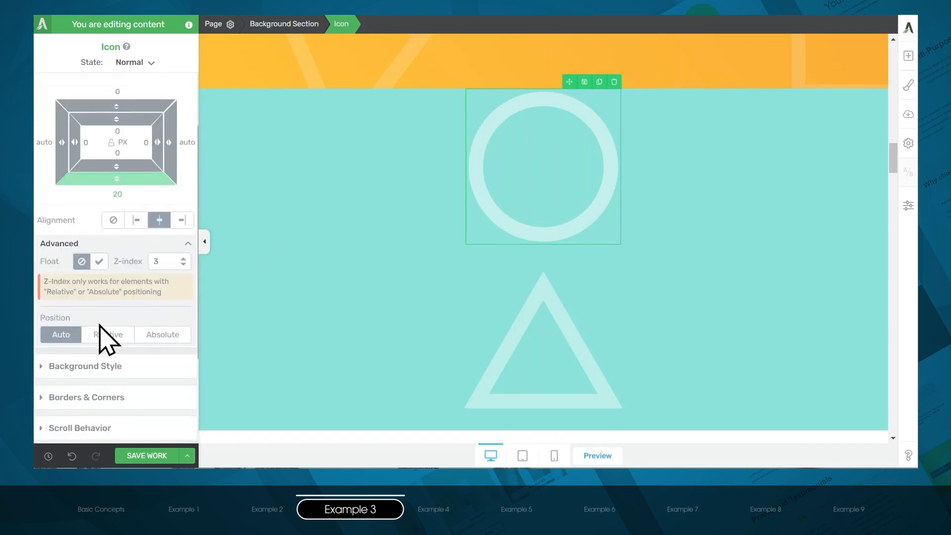
pyautogui.click(184, 342)
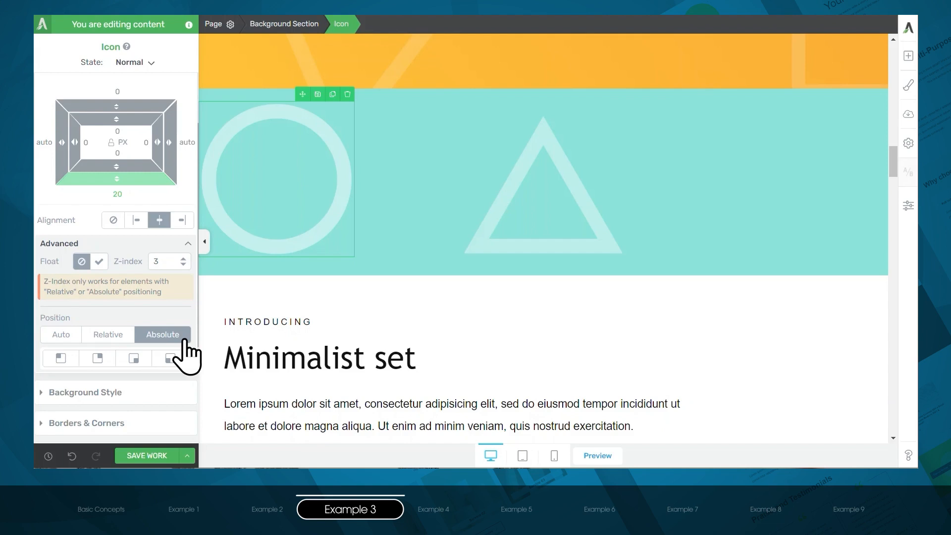
pyautogui.click(68, 364)
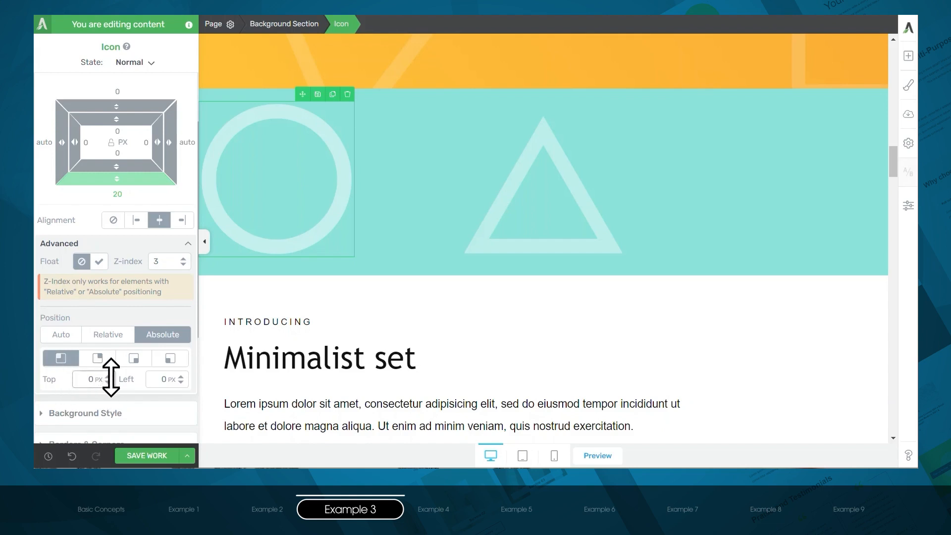
pyautogui.moveTo(111, 378); pyautogui.dragTo(111, 356)
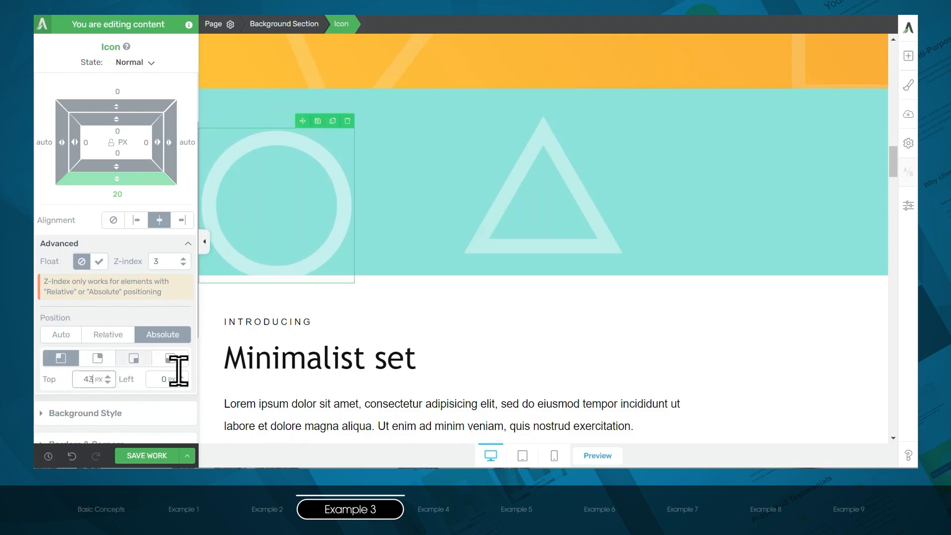
pyautogui.moveTo(182, 378); pyautogui.dragTo(171, 327)
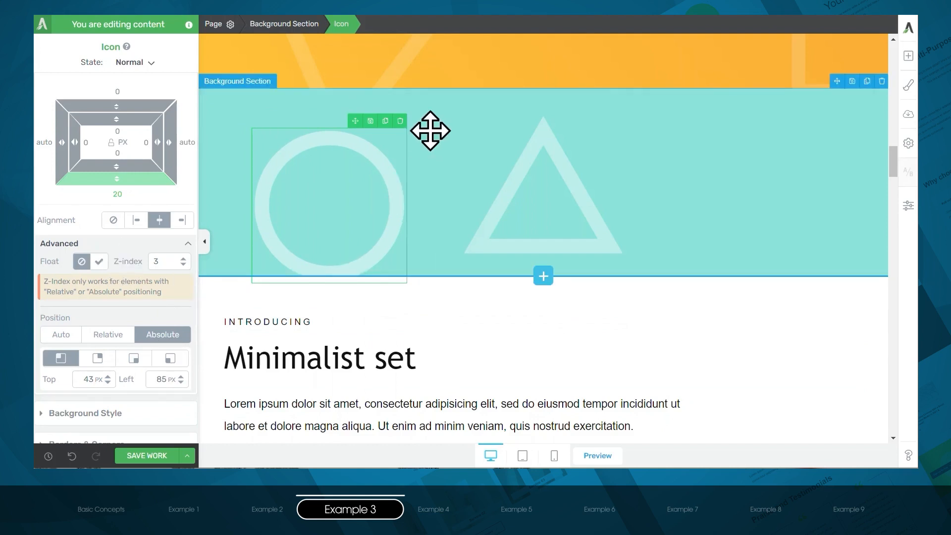
# - Set the minimum height of the turquoise background section to 433 px
pyautogui.click(454, 122)
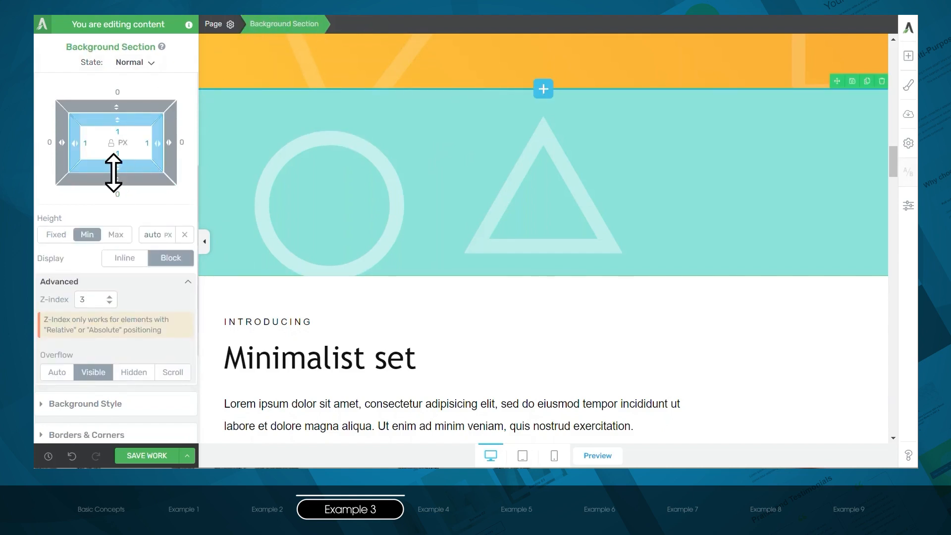
pyautogui.scroll(5, 114, 173)
pyautogui.click(90, 123)
pyautogui.click(92, 143)
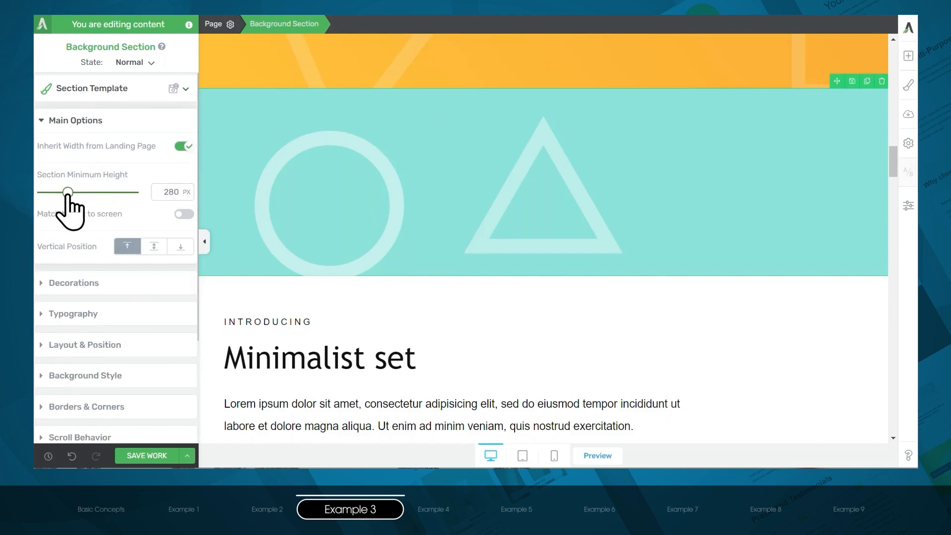
pyautogui.moveTo(68, 192); pyautogui.dragTo(81, 192)
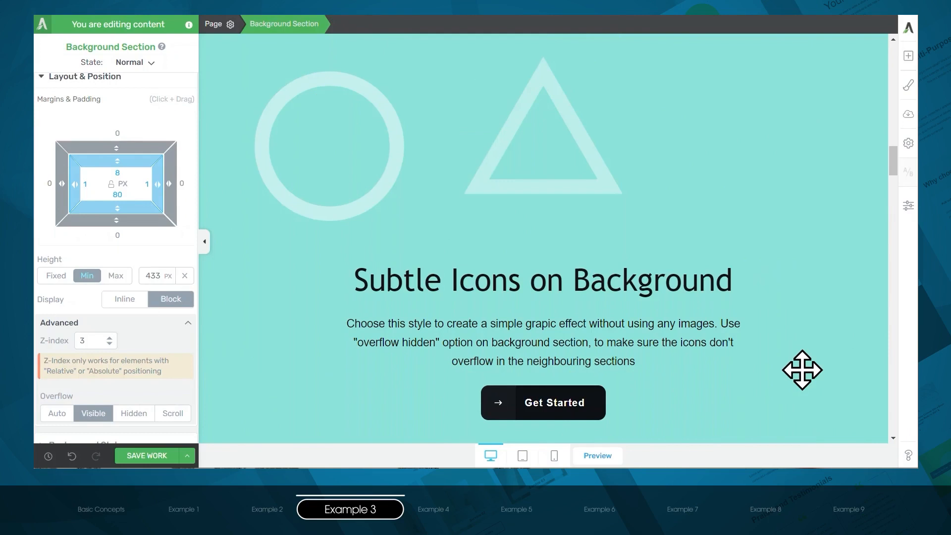
# - Position the triangle icon absolutely from the section's bottom-left corner, shifted rightward and down so it partly extends below the section
pyautogui.click(574, 177)
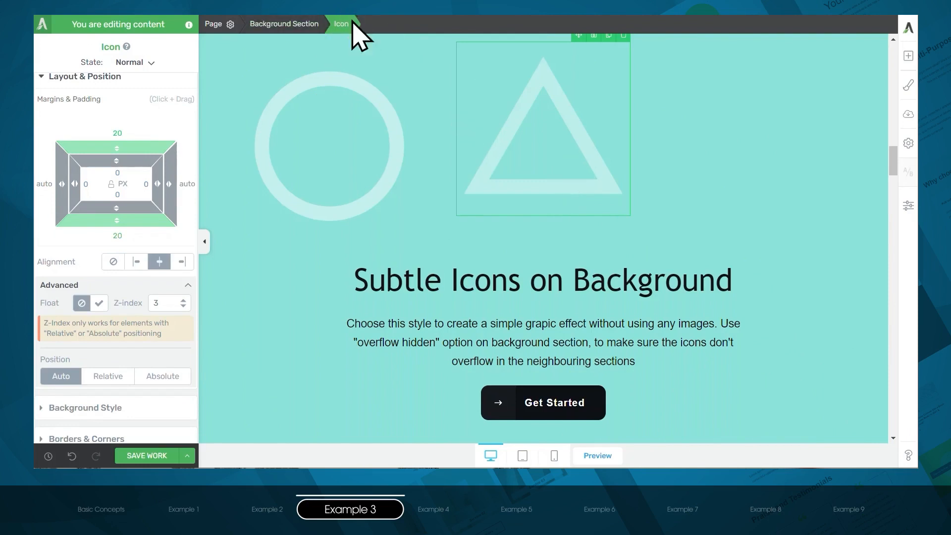
pyautogui.scroll(1, 156, 144)
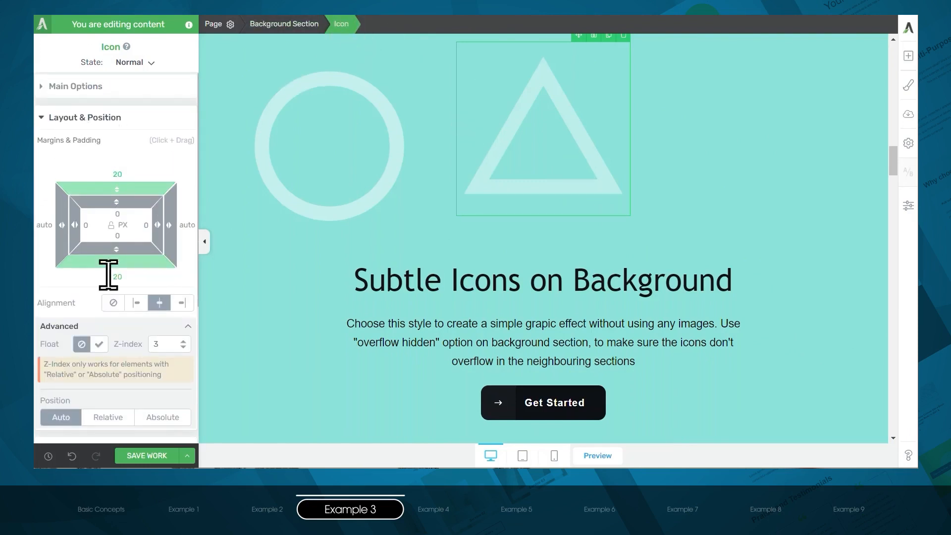
pyautogui.scroll(-2, 117, 297)
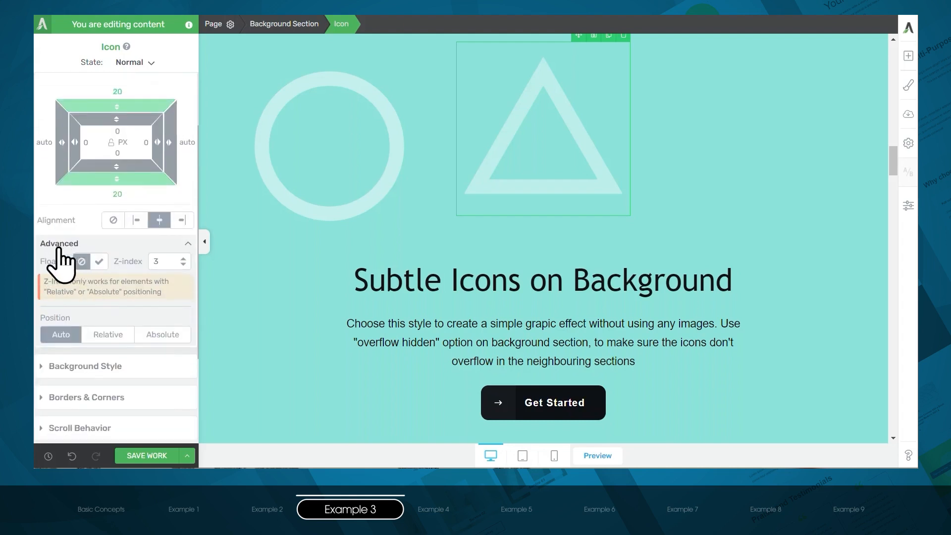
pyautogui.click(161, 335)
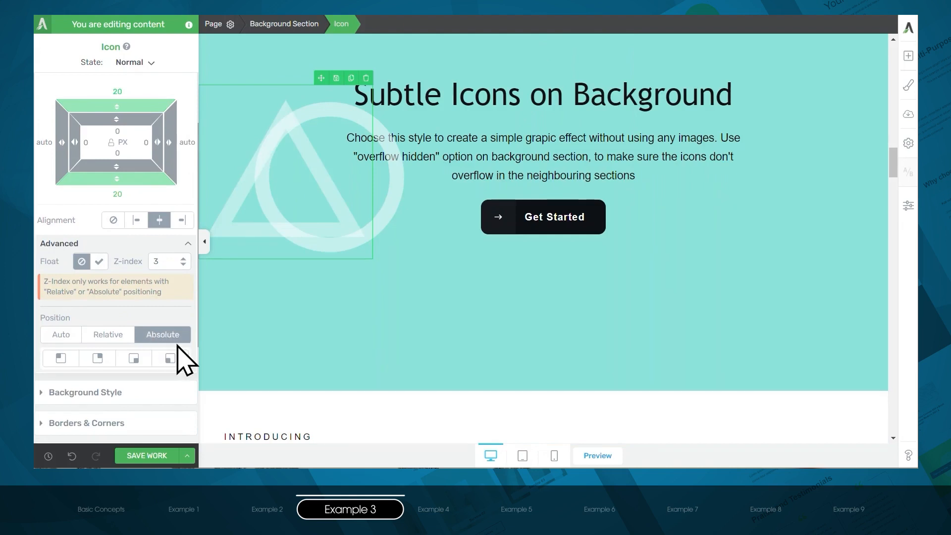
pyautogui.click(173, 359)
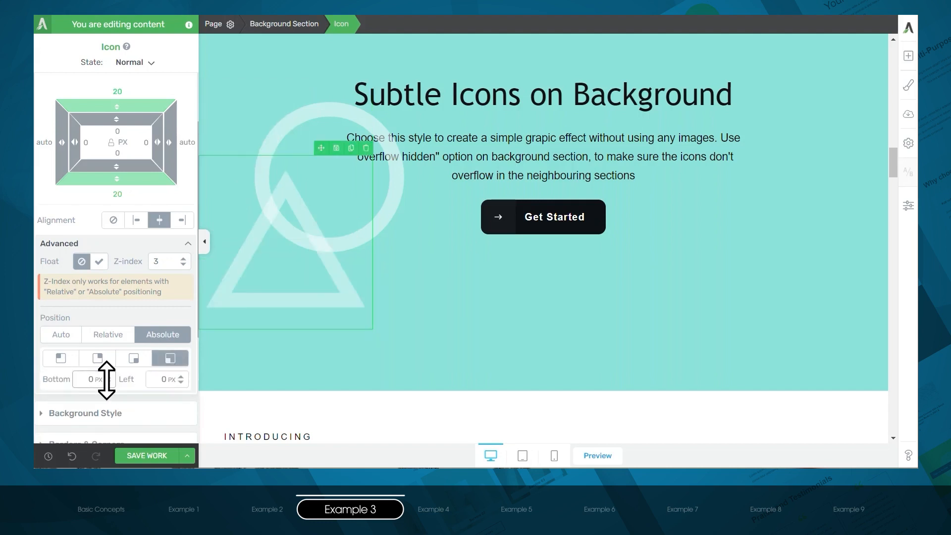
pyautogui.moveTo(106, 379); pyautogui.dragTo(121, 453)
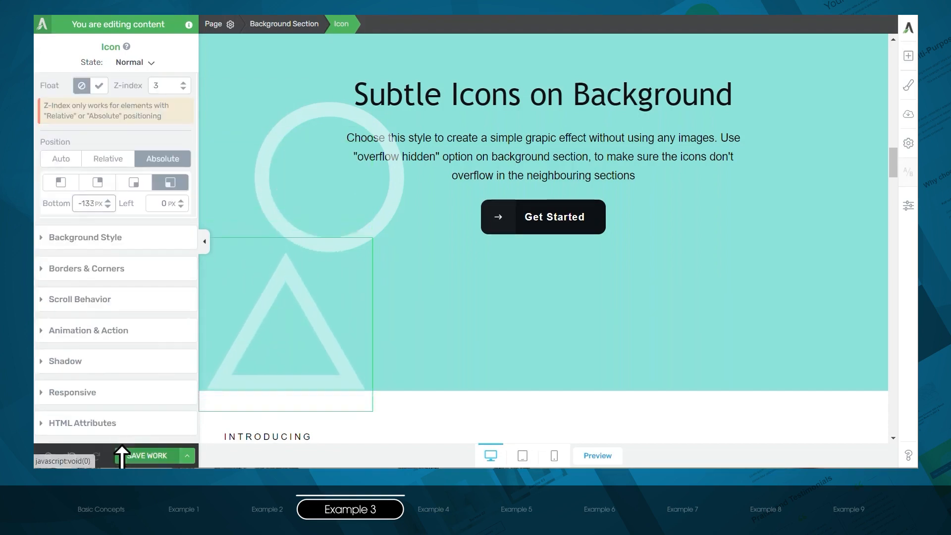
pyautogui.moveTo(174, 199); pyautogui.dragTo(166, 26)
# - Reduce the turquoise background section's minimum height to 291 px
pyautogui.click(327, 382)
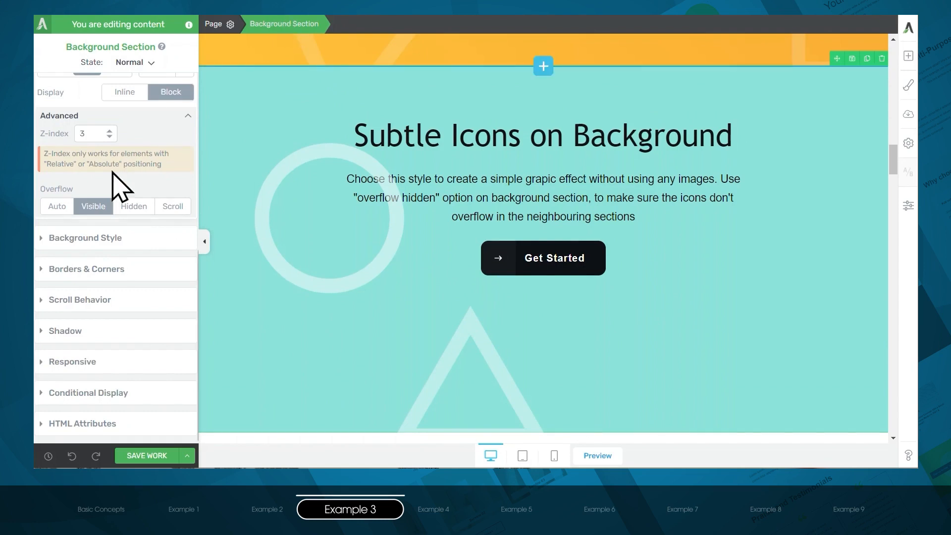
pyautogui.scroll(7, 115, 184)
pyautogui.click(98, 127)
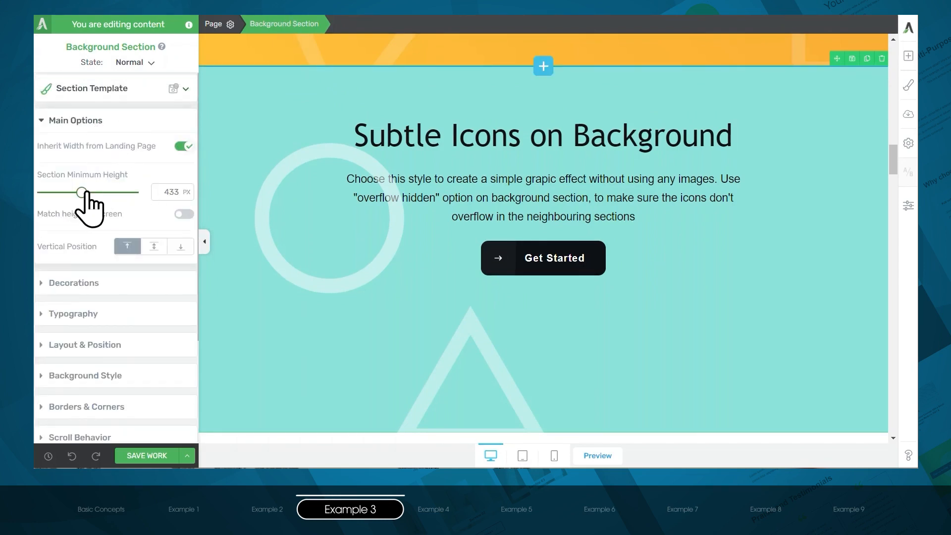
pyautogui.moveTo(85, 194); pyautogui.dragTo(69, 197)
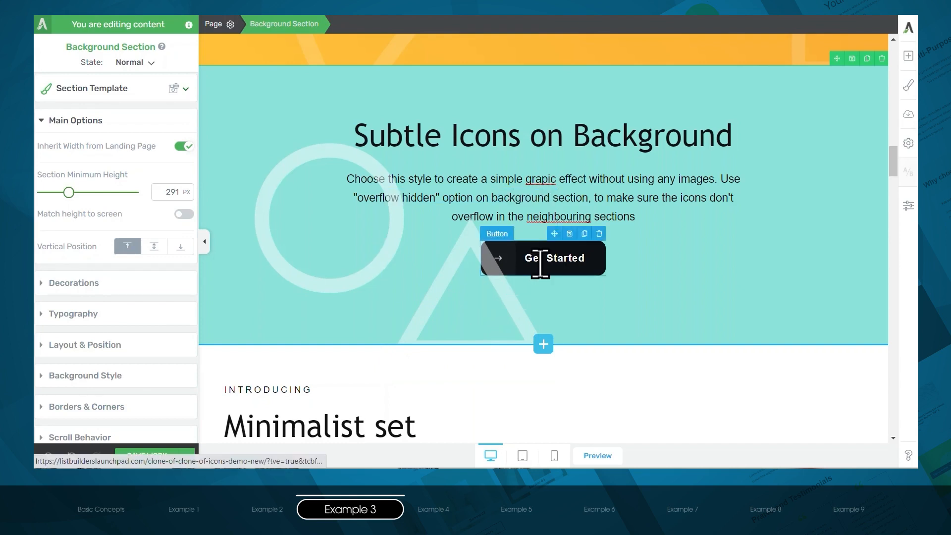
# - Set the Get Started button's position to Relative and its z-index to 5
pyautogui.click(512, 303)
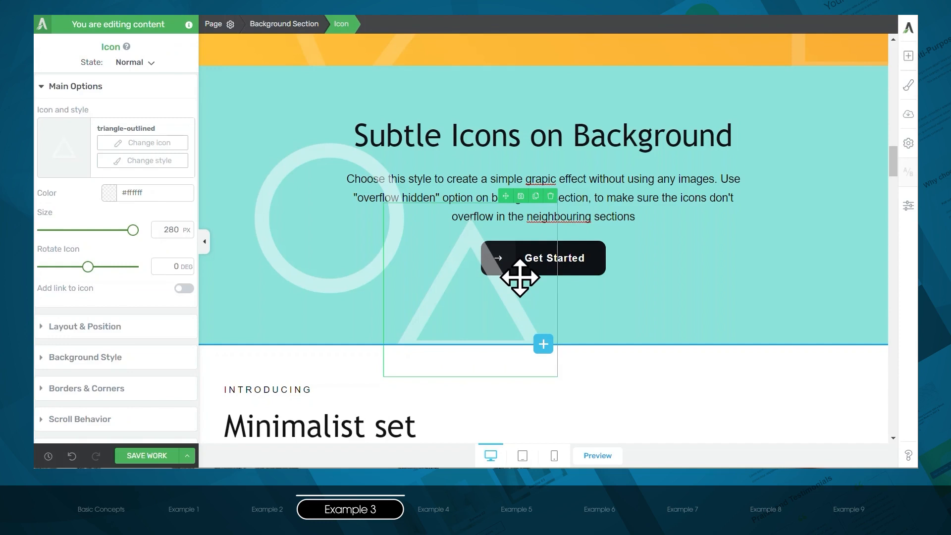
pyautogui.click(587, 268)
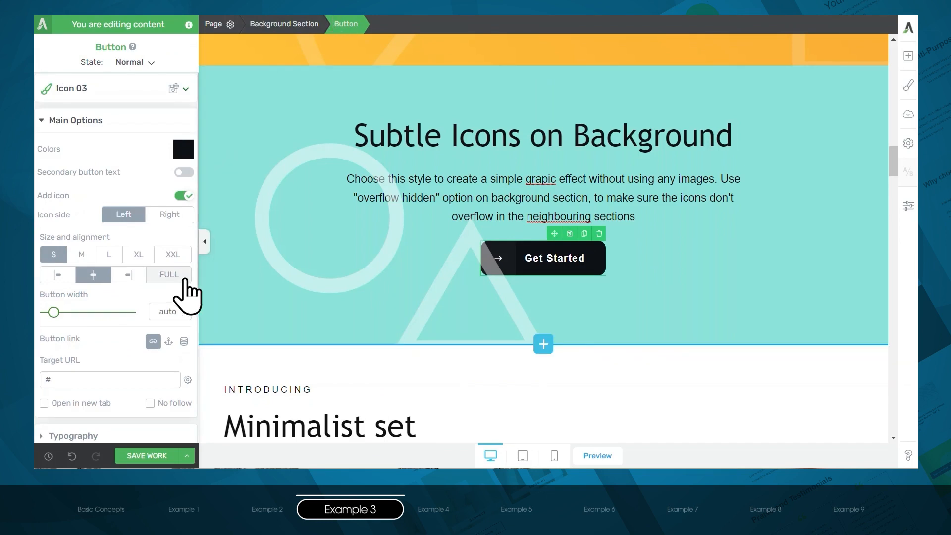
pyautogui.scroll(-4, 144, 299)
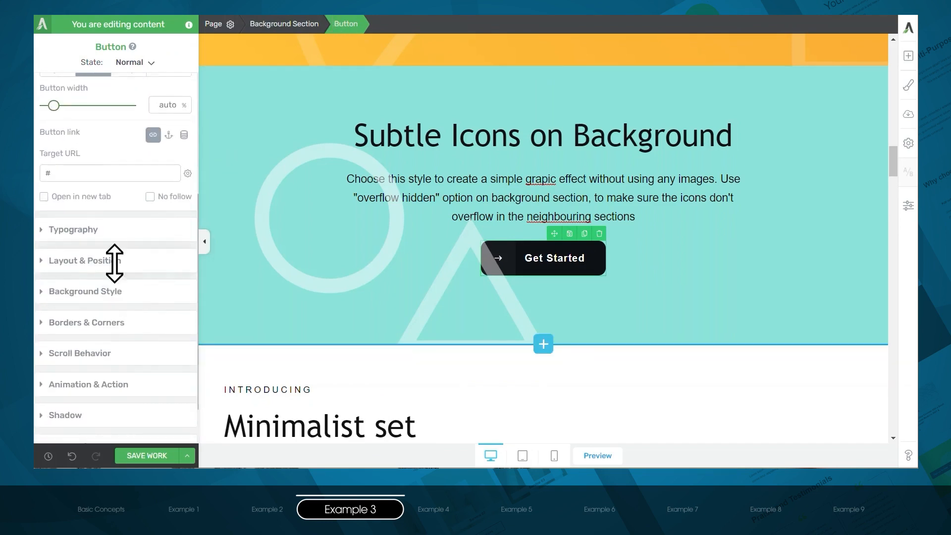
pyautogui.click(114, 261)
pyautogui.scroll(-3, 132, 347)
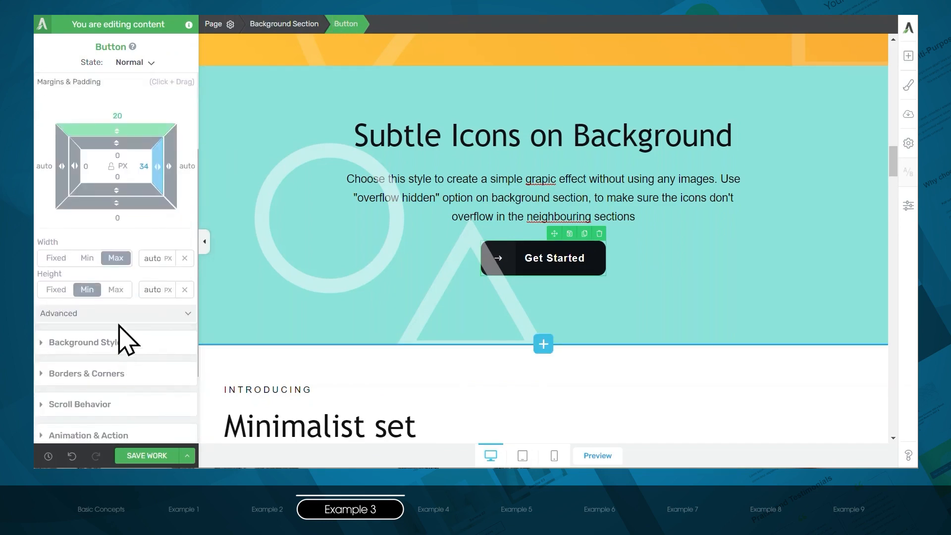
pyautogui.click(121, 314)
pyautogui.scroll(-1, 128, 331)
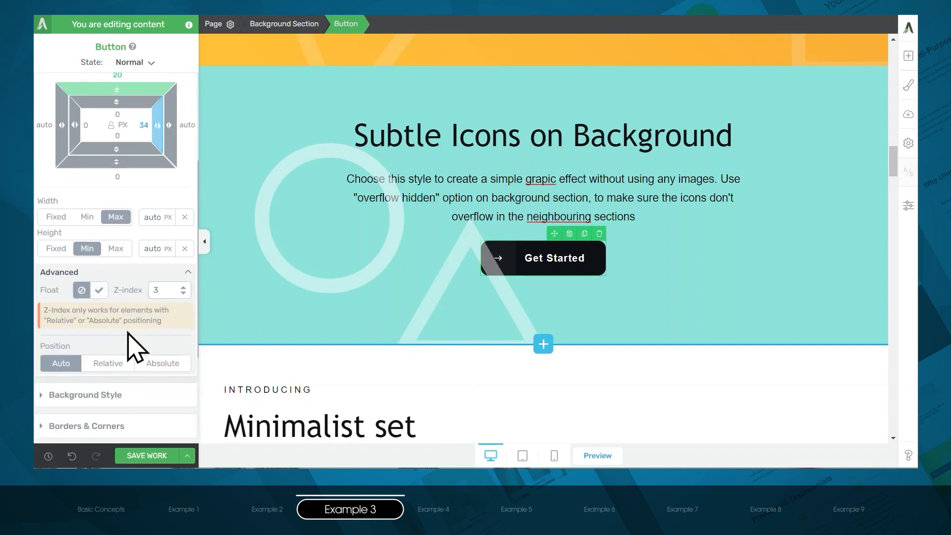
pyautogui.click(118, 368)
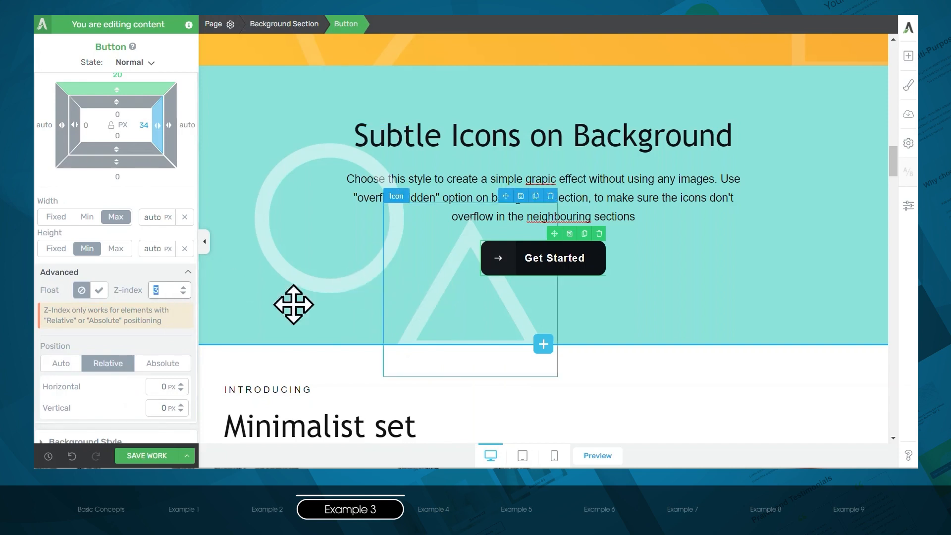
pyautogui.write('5')
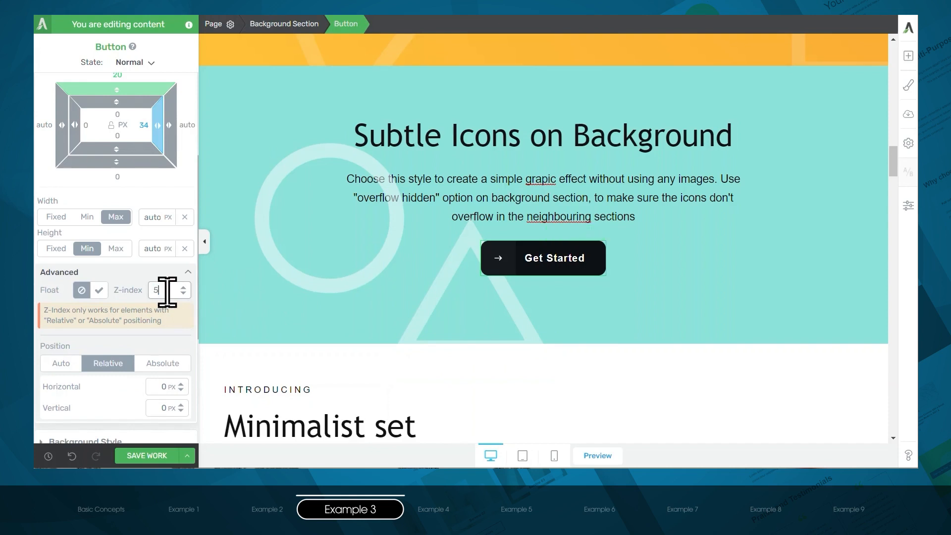
pyautogui.click(123, 275)
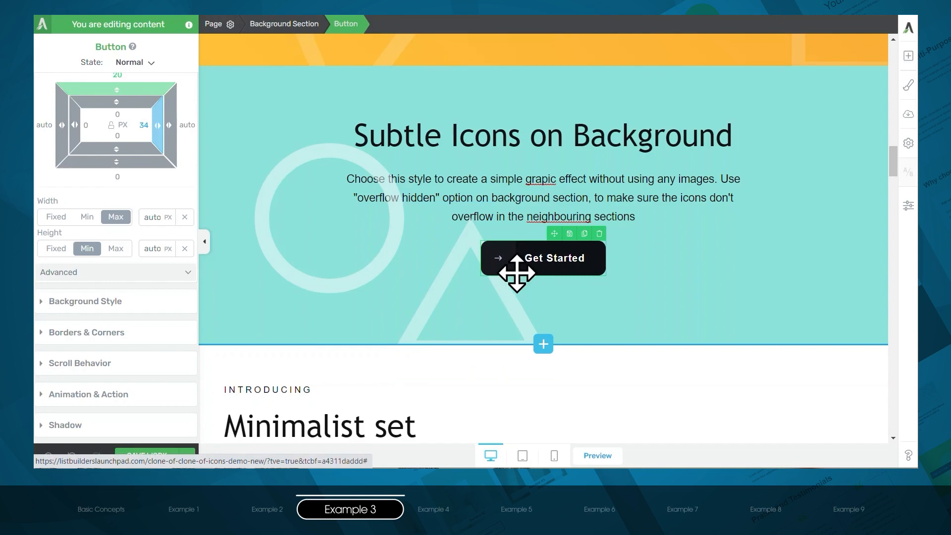
# - Open the triangle icon's z-index for editing, and set the circle icon's z-index to 2
pyautogui.click(508, 320)
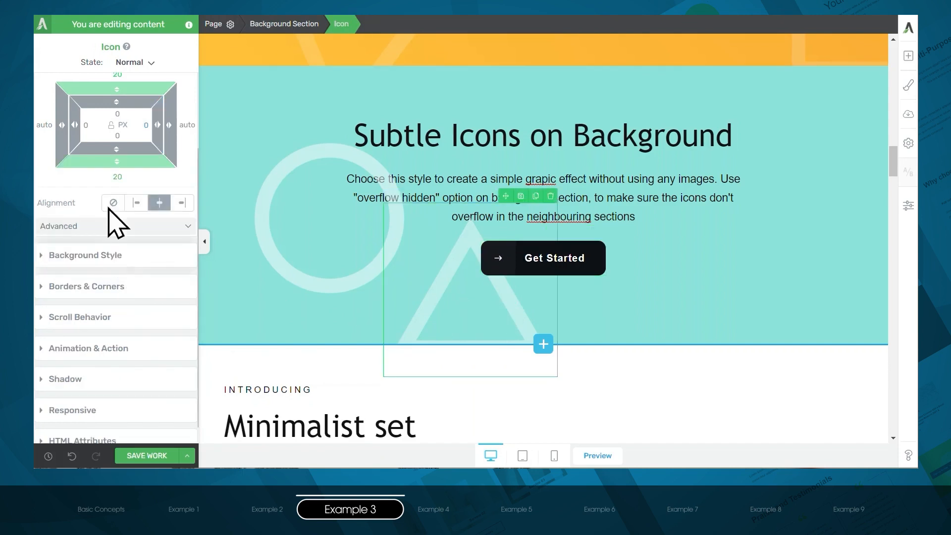
pyautogui.scroll(2, 115, 223)
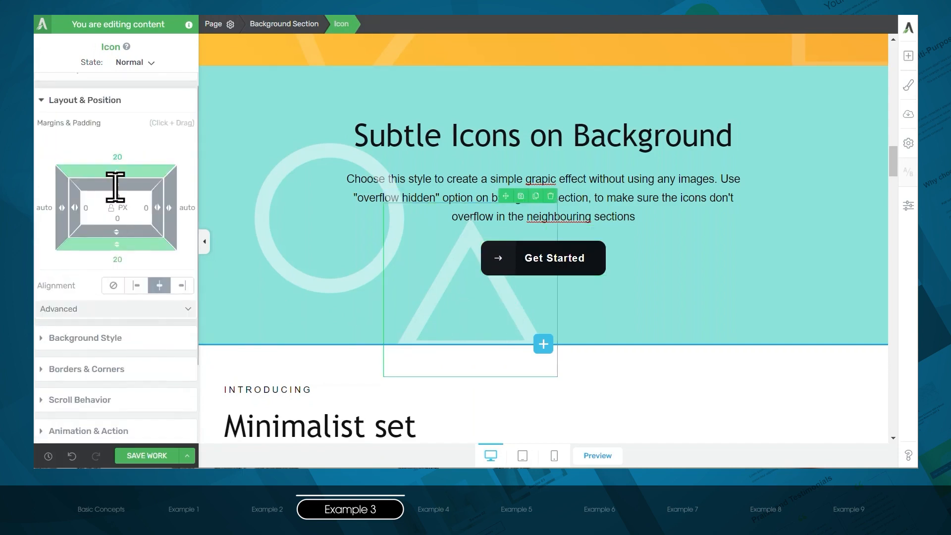
pyautogui.click(105, 303)
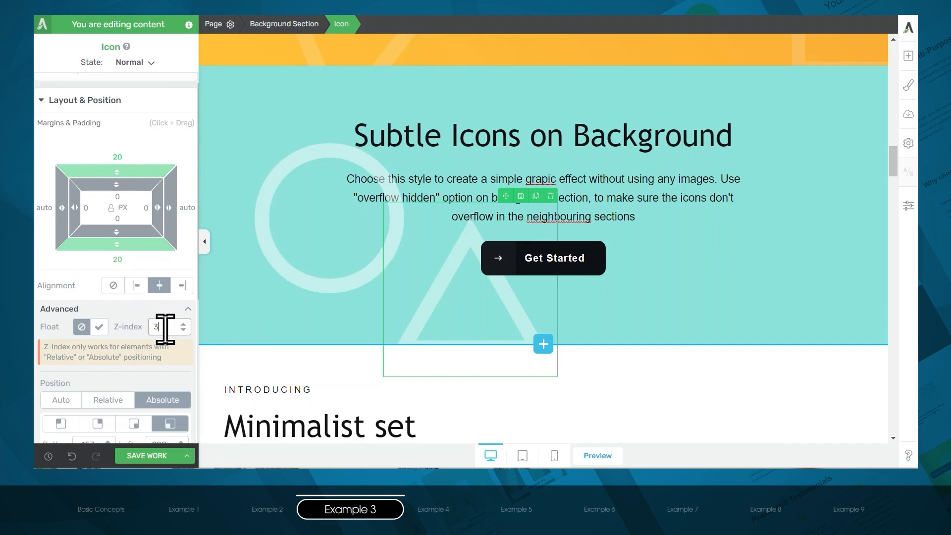
pyautogui.moveTo(486, 352); pyautogui.dragTo(354, 288)
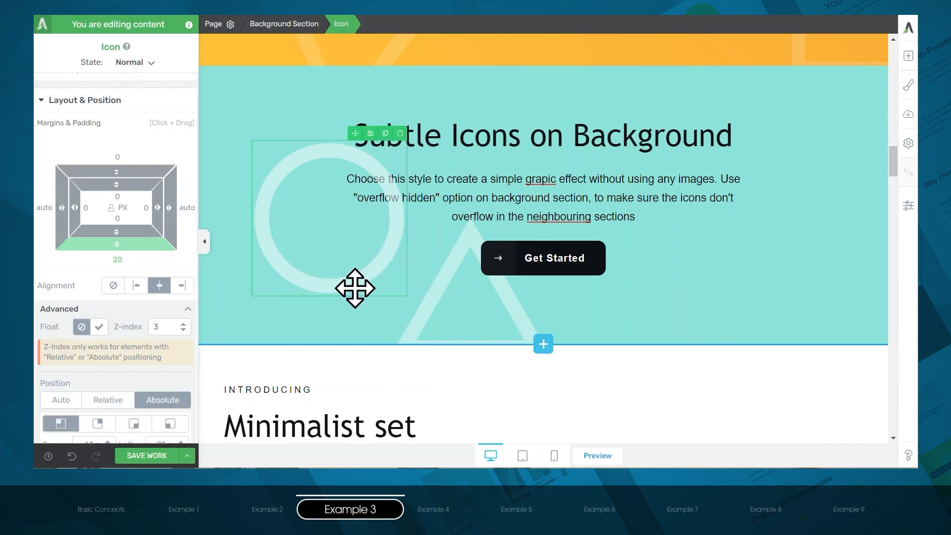
pyautogui.doubleClick(157, 325)
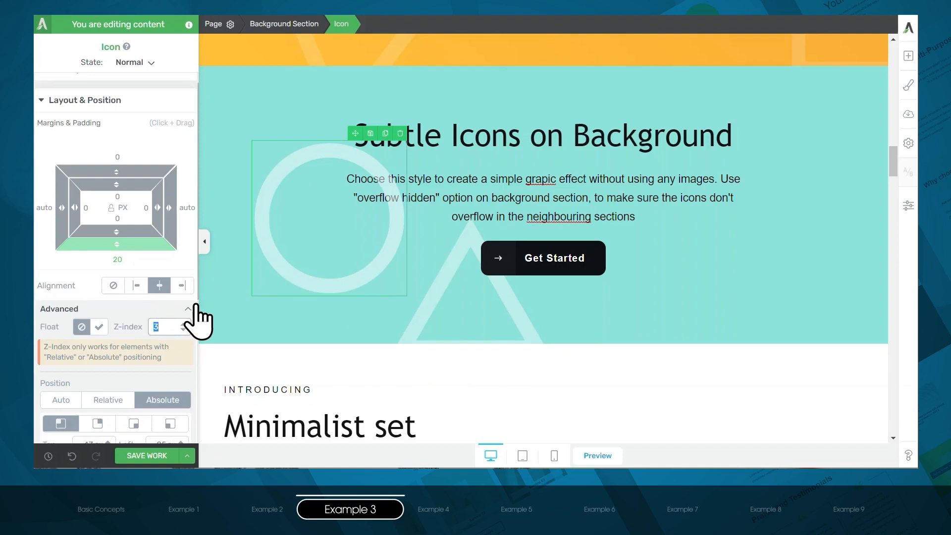
pyautogui.write('2')
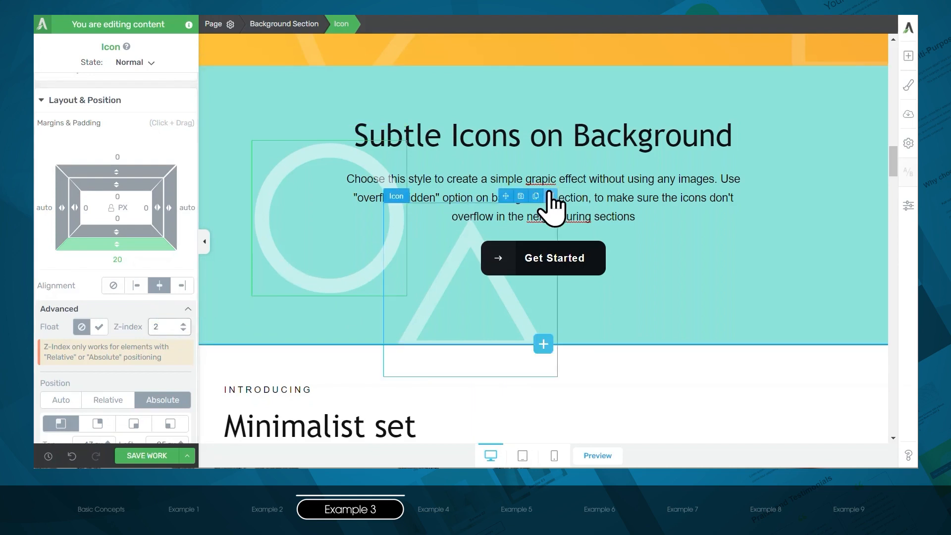
# - Set the description paragraph's position to Relative and open its z-index for editing
pyautogui.click(606, 186)
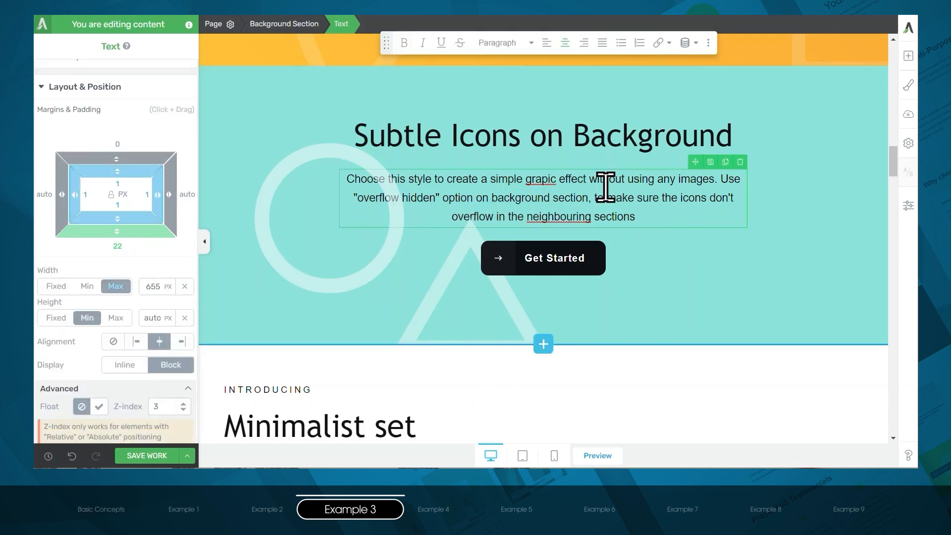
pyautogui.scroll(-3, 134, 291)
pyautogui.click(112, 358)
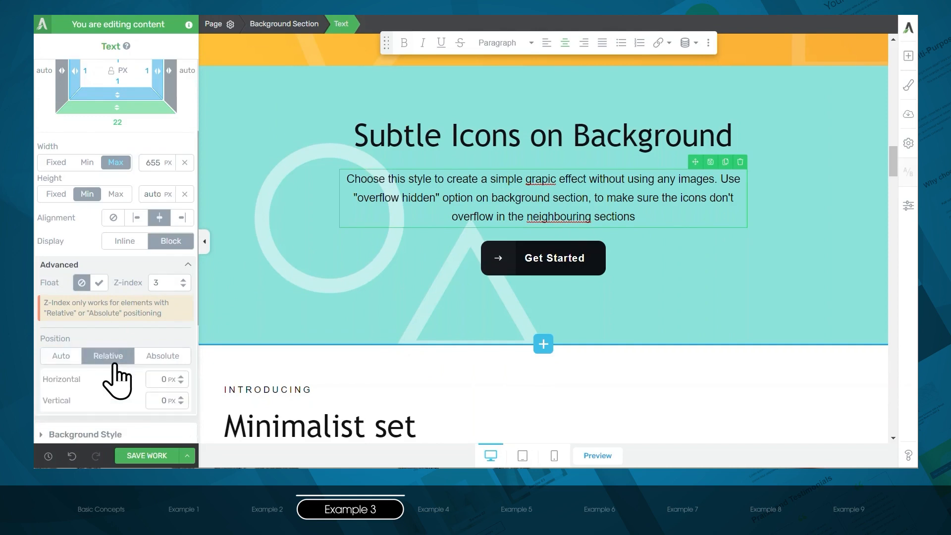
pyautogui.doubleClick(165, 282)
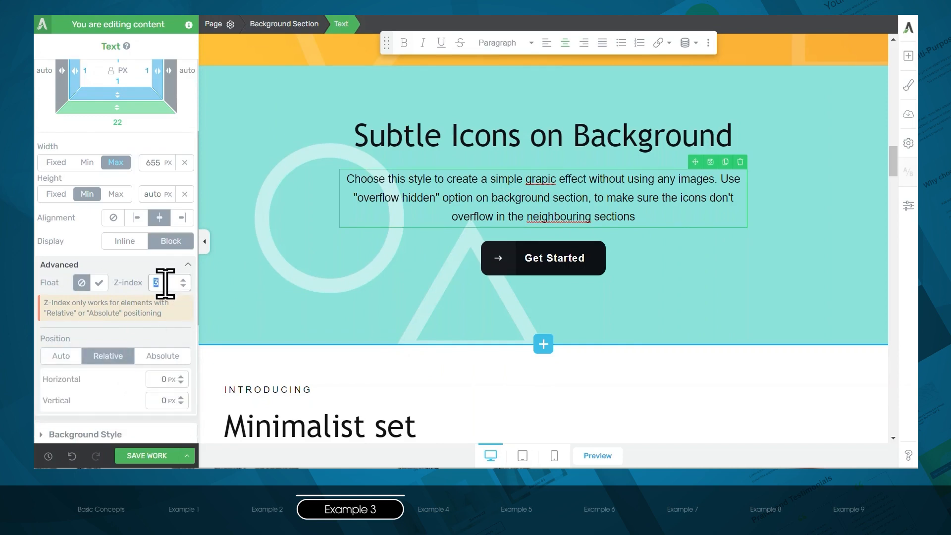
pyautogui.click(129, 264)
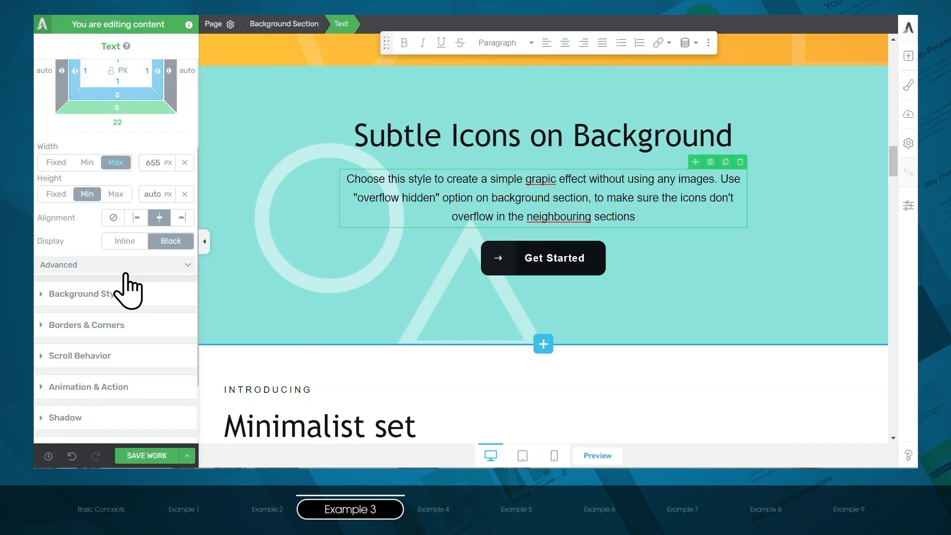
# - Give the circle icon a Parallax scroll behavior with a Horizontal Scroll effect on all devices
pyautogui.click(294, 283)
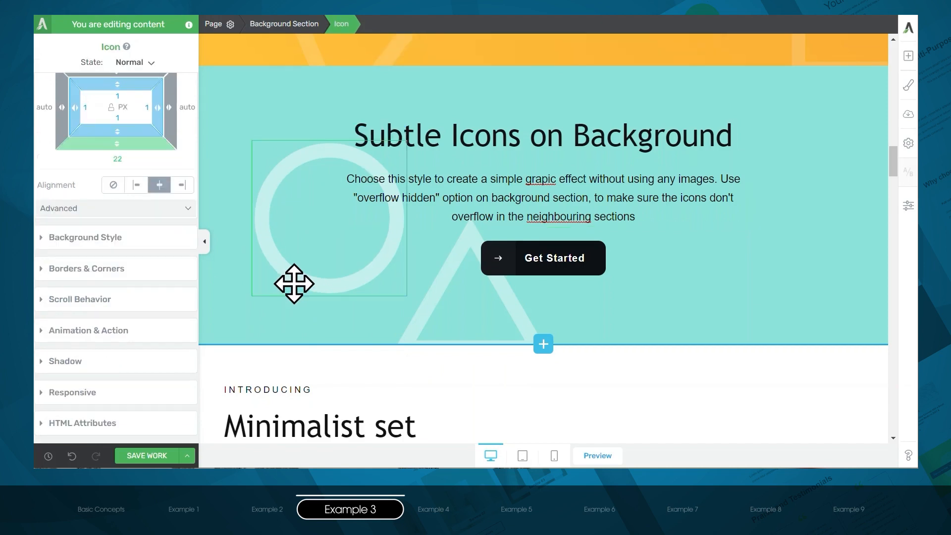
pyautogui.click(71, 310)
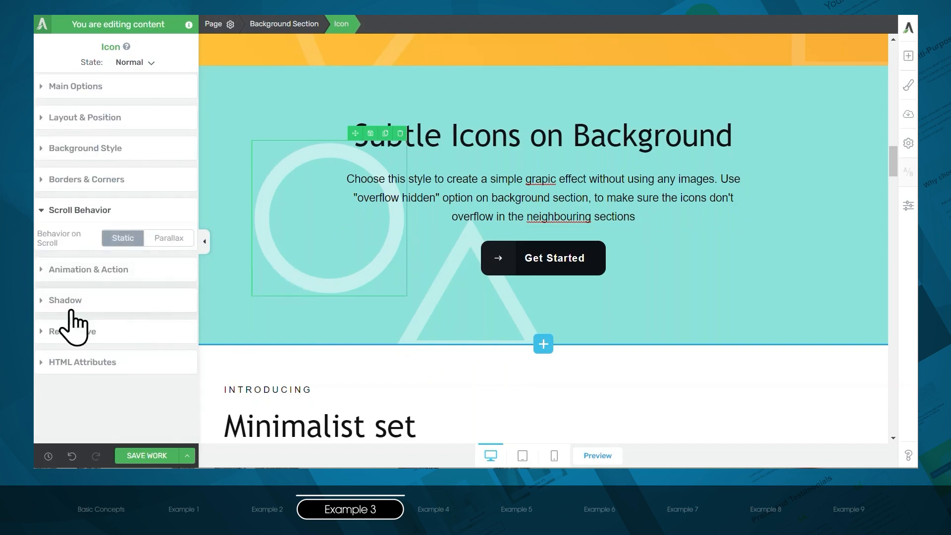
pyautogui.click(168, 242)
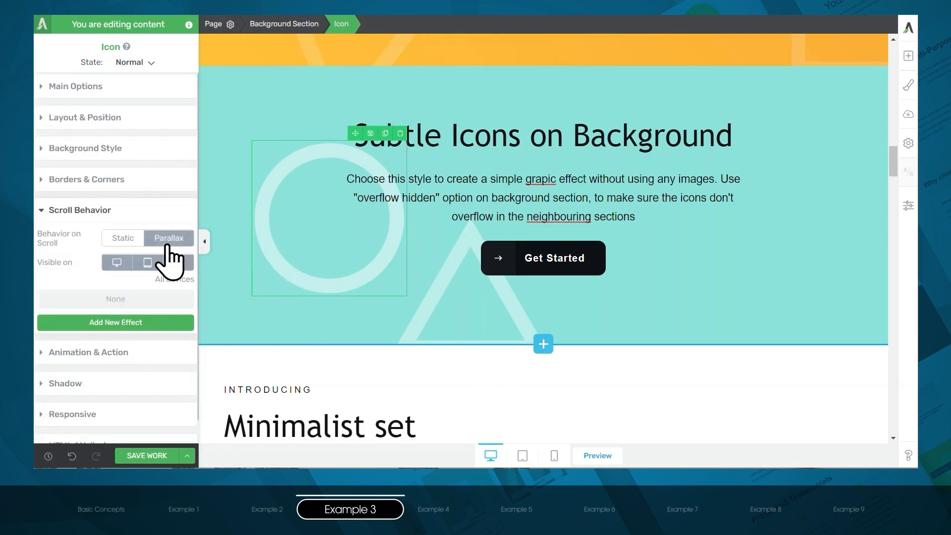
pyautogui.click(135, 322)
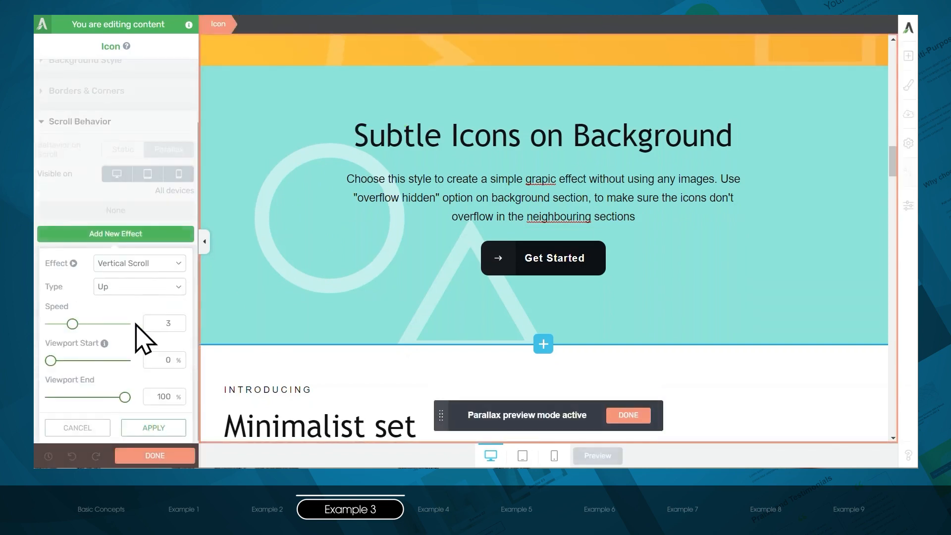
pyautogui.click(154, 264)
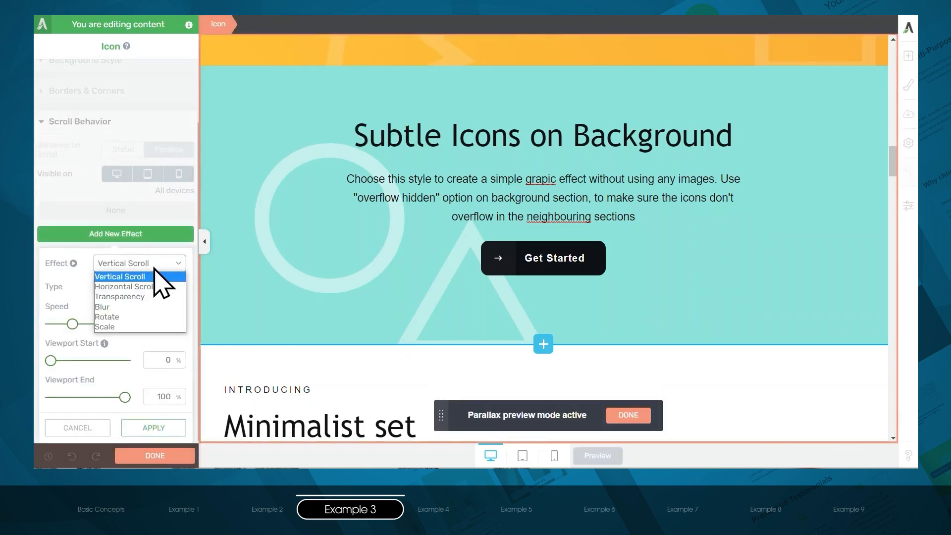
pyautogui.click(159, 287)
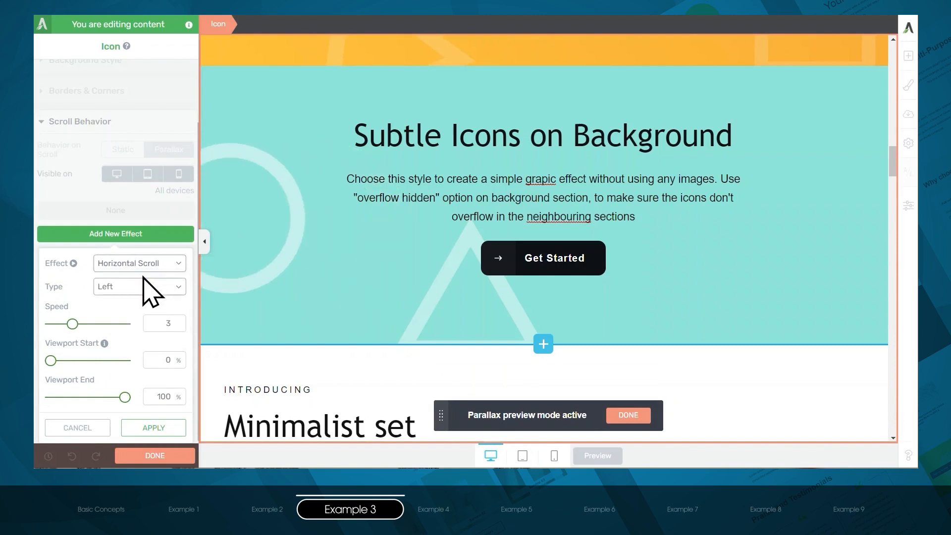
pyautogui.click(151, 429)
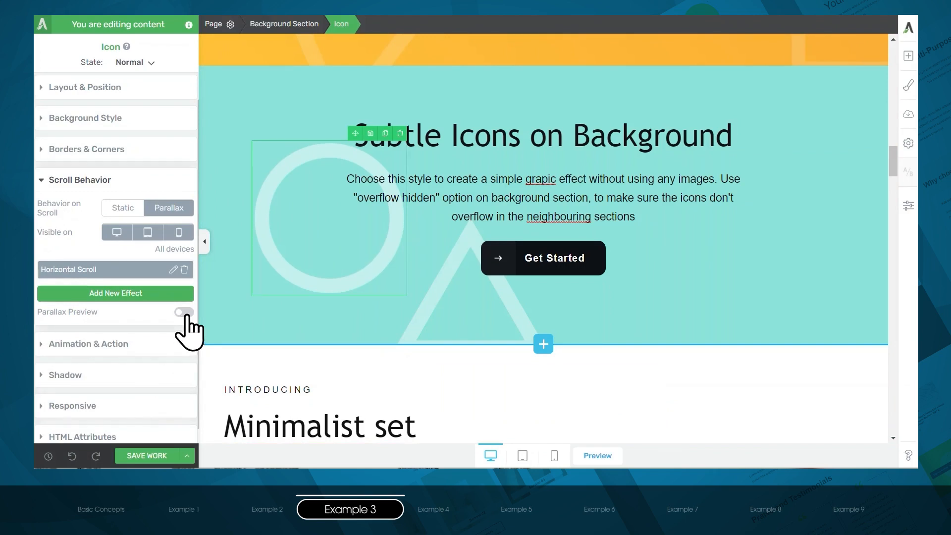
# - Preview the circle icon's horizontal parallax effect twice and leave the preview mode
pyautogui.click(183, 312)
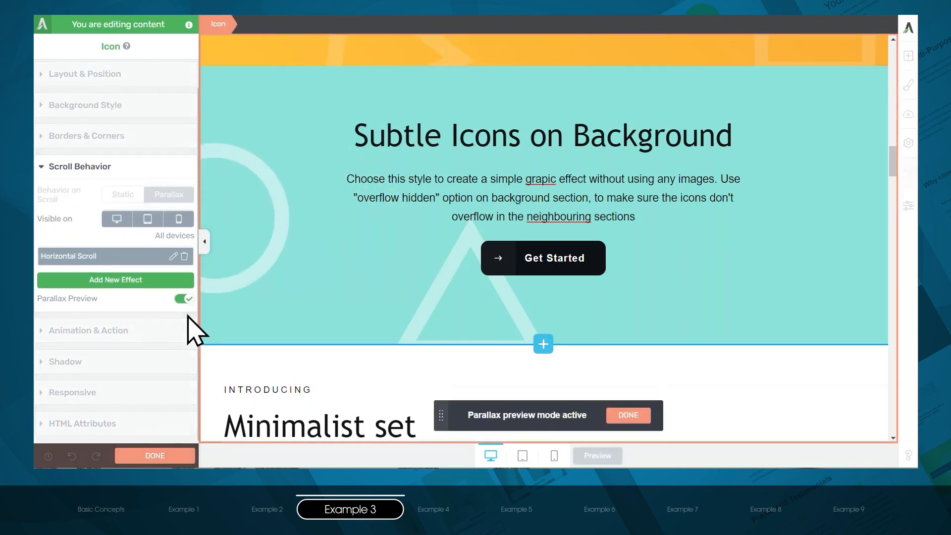
pyautogui.click(182, 299)
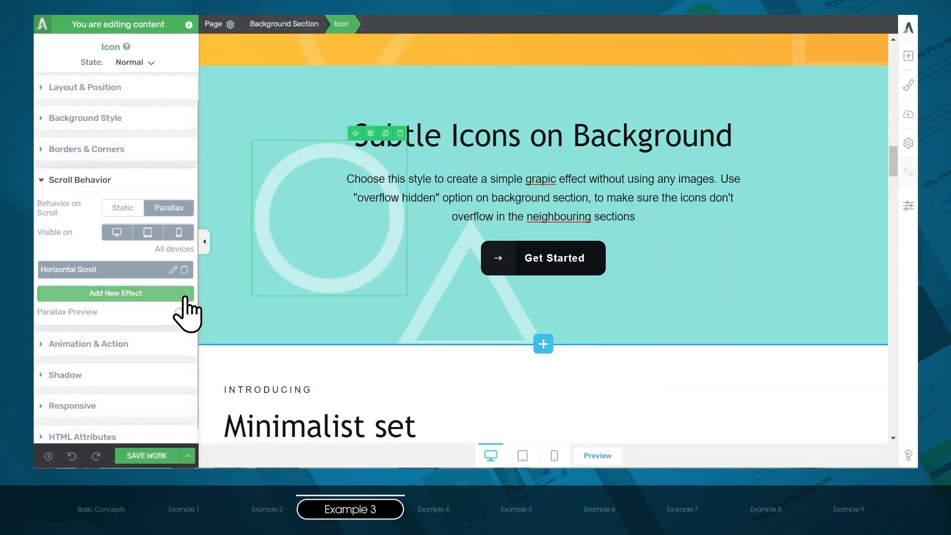
pyautogui.click(184, 312)
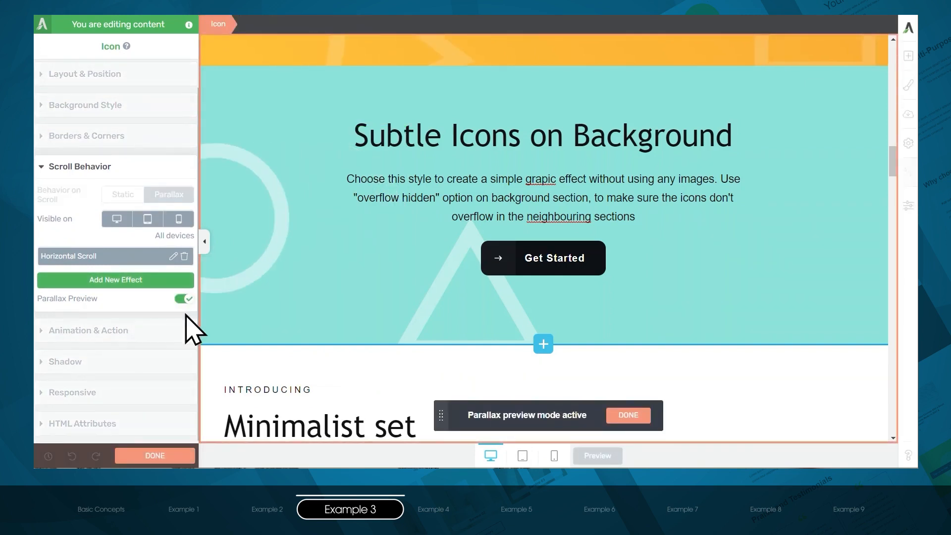
pyautogui.click(183, 298)
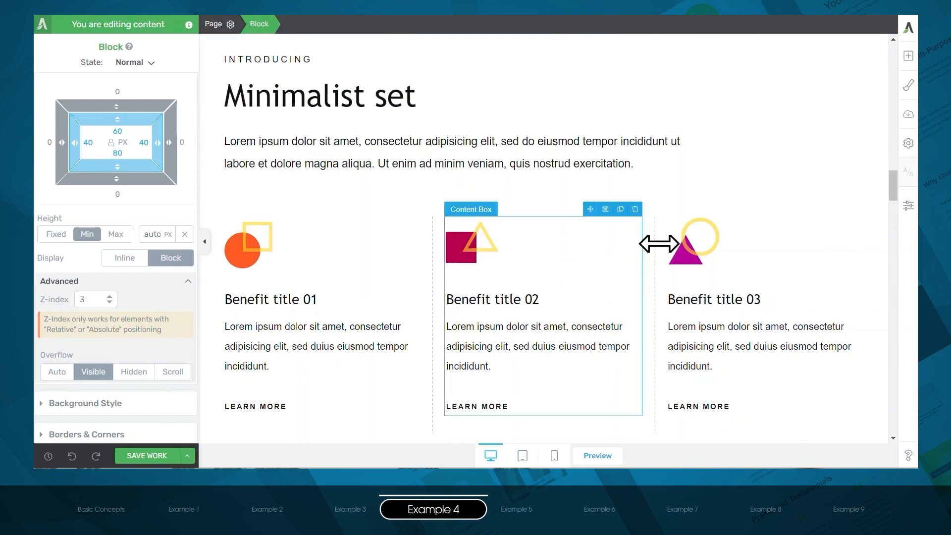
# - Insert an outlined triangle icon above Benefit title 01 in the first column of the Minimalist set
pyautogui.click(910, 56)
pyautogui.write('icon')
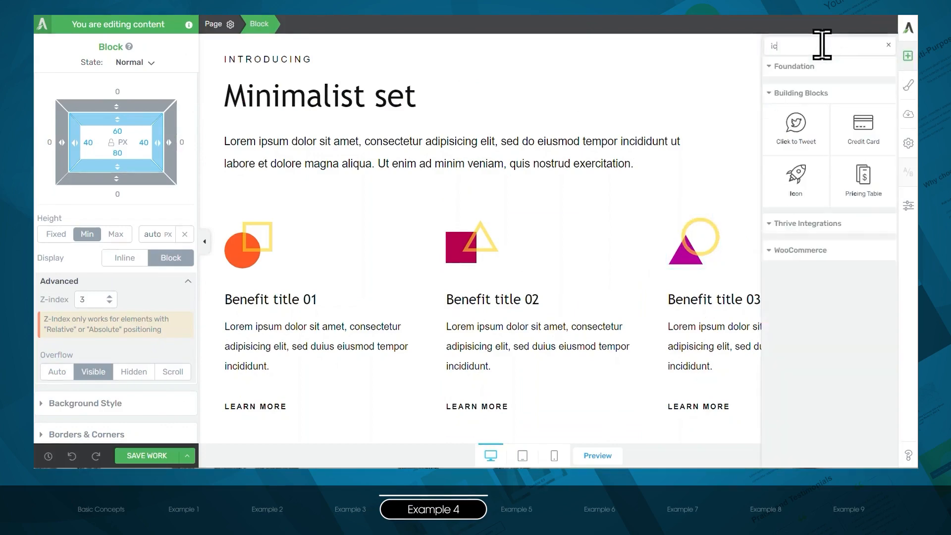
pyautogui.moveTo(858, 128); pyautogui.dragTo(248, 277)
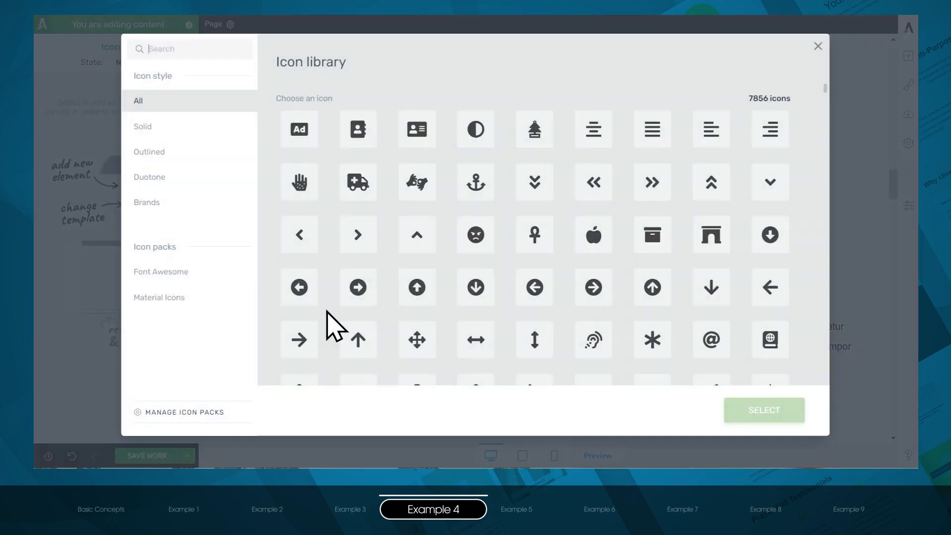
pyautogui.write('triangle')
pyautogui.click(724, 129)
pyautogui.click(765, 410)
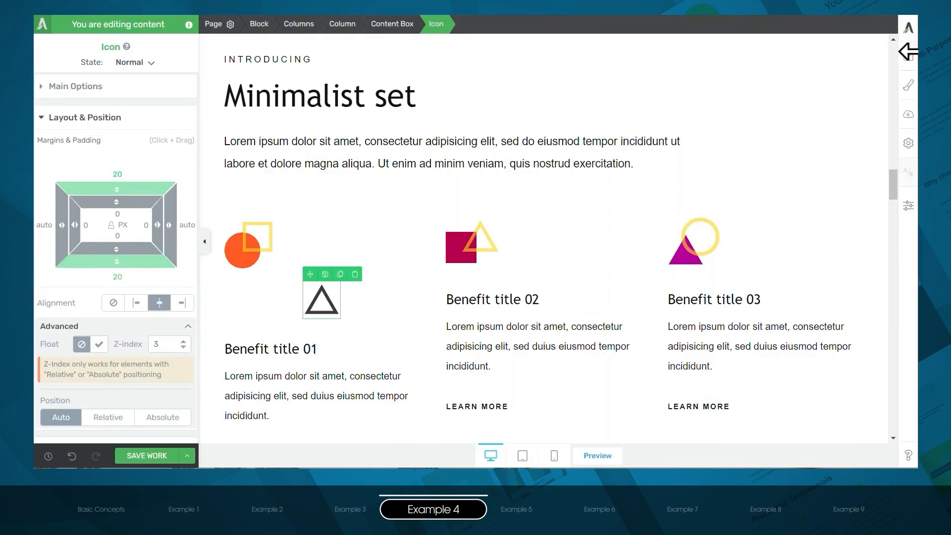
# - Insert a solid square icon directly below the new triangle icon in the first column
pyautogui.click(909, 54)
pyautogui.write('icon')
pyautogui.moveTo(818, 99); pyautogui.dragTo(317, 324)
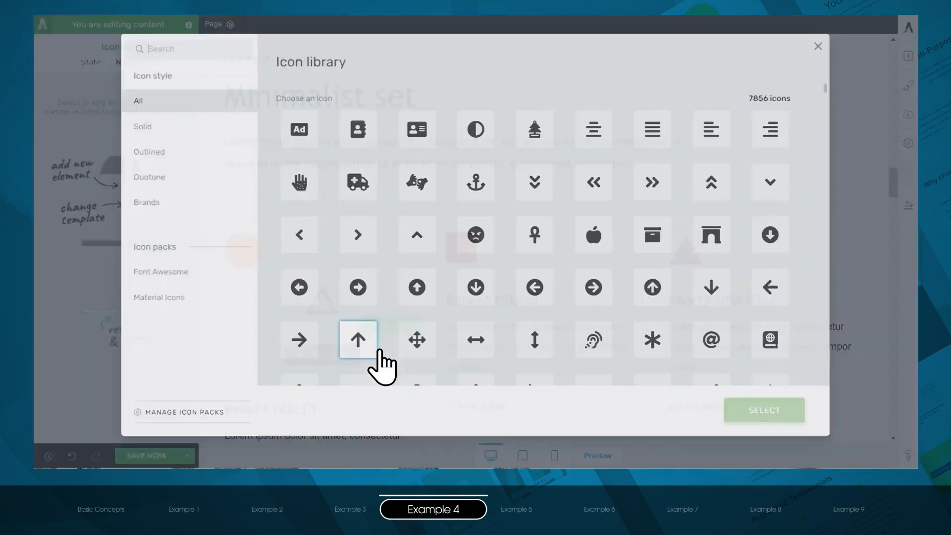
pyautogui.write('square')
pyautogui.click(769, 183)
pyautogui.click(767, 413)
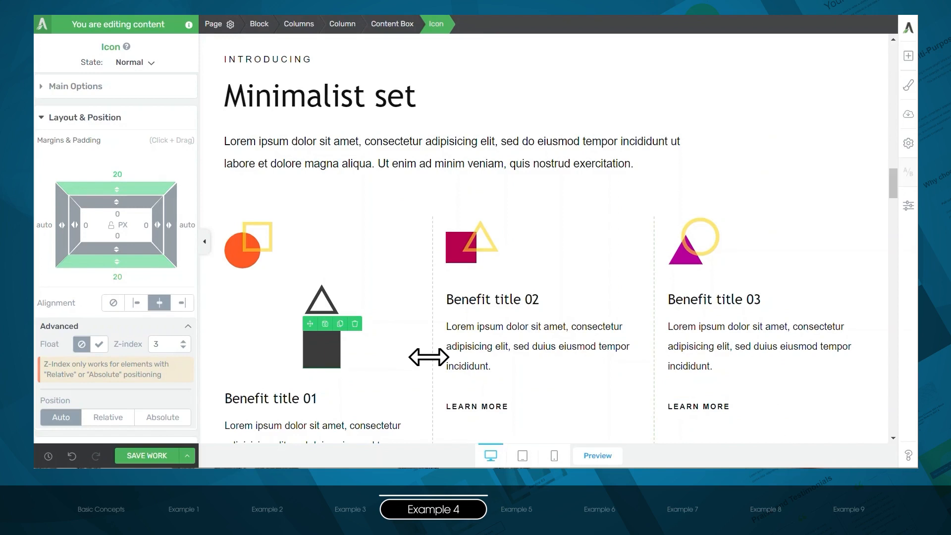
# - Change the new outlined triangle icon's color to yellow #ffd370
pyautogui.click(322, 298)
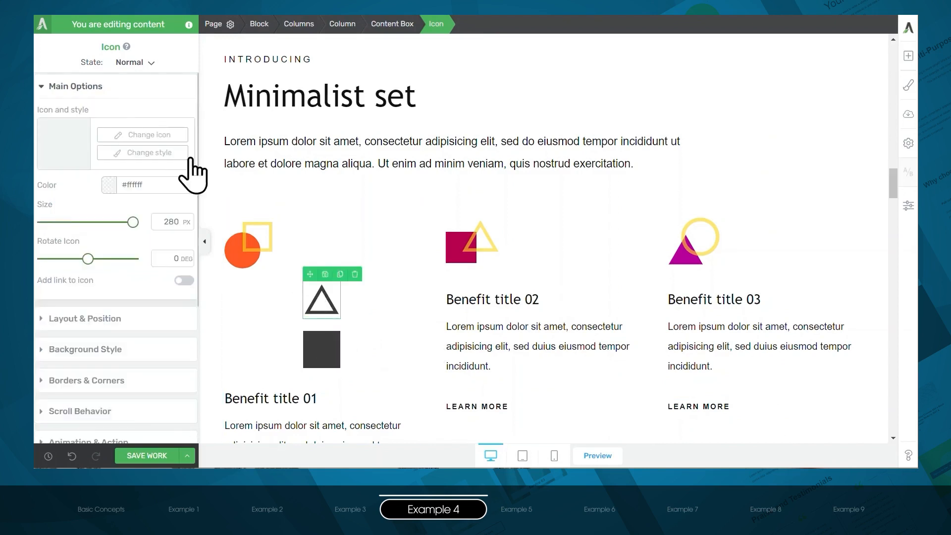
pyautogui.click(109, 186)
pyautogui.click(118, 340)
pyautogui.click(154, 436)
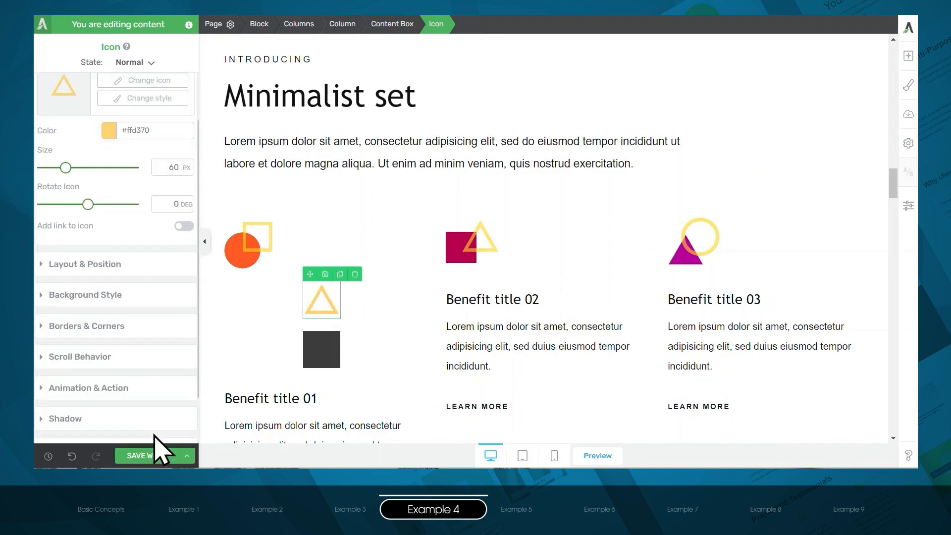
# - Color the new square icon dark red #9b1414 and reduce its size to 51 px
pyautogui.click(318, 351)
pyautogui.click(109, 130)
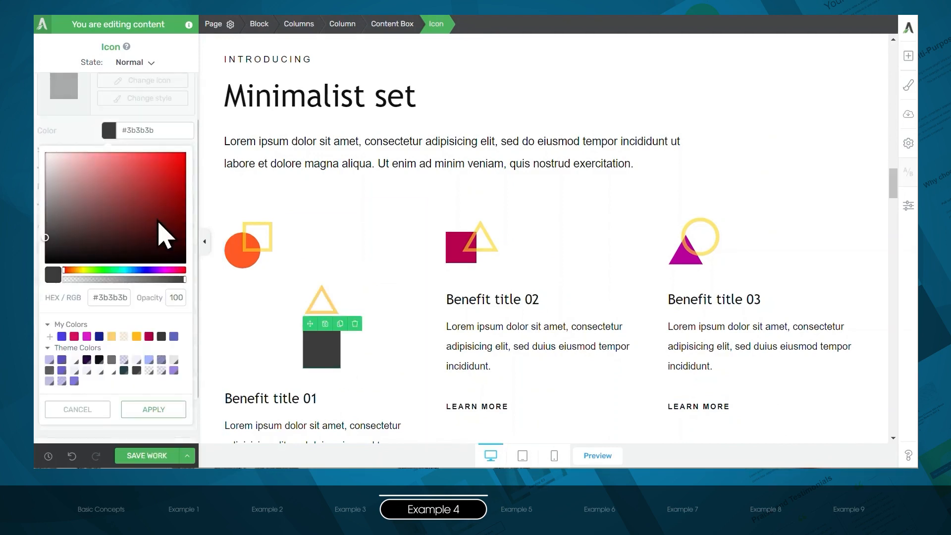
pyautogui.moveTo(165, 237); pyautogui.dragTo(167, 195)
pyautogui.click(154, 409)
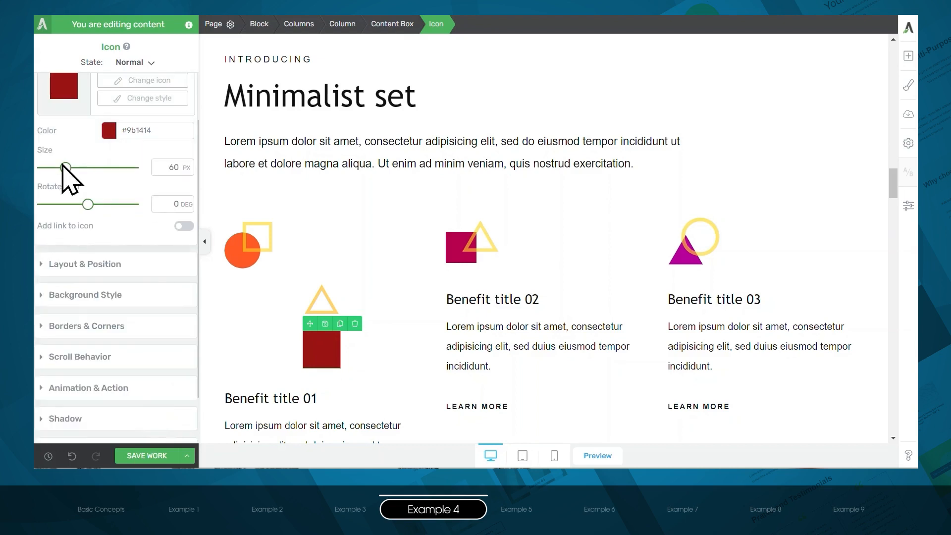
pyautogui.moveTo(65, 168); pyautogui.dragTo(62, 168)
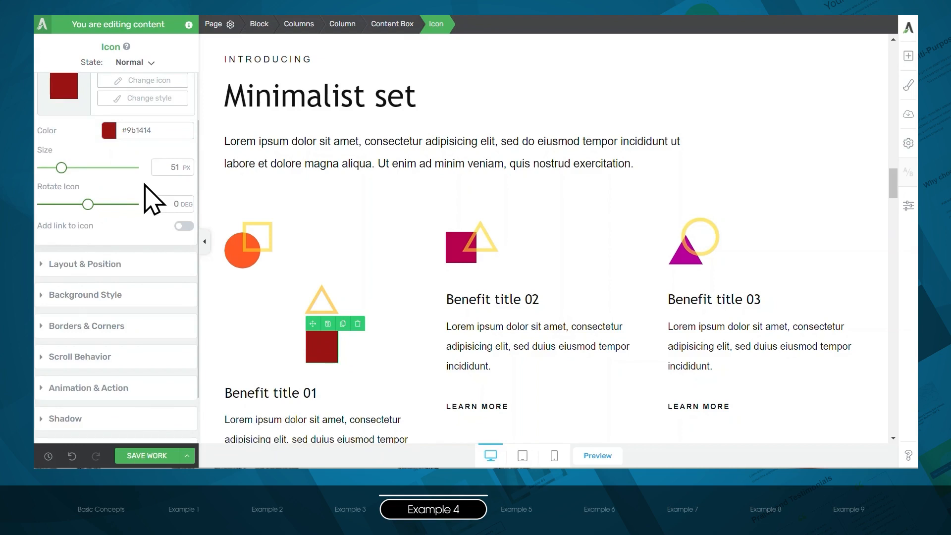
# - Left-align both the new square icon and the new triangle icon within the first column
pyautogui.click(97, 268)
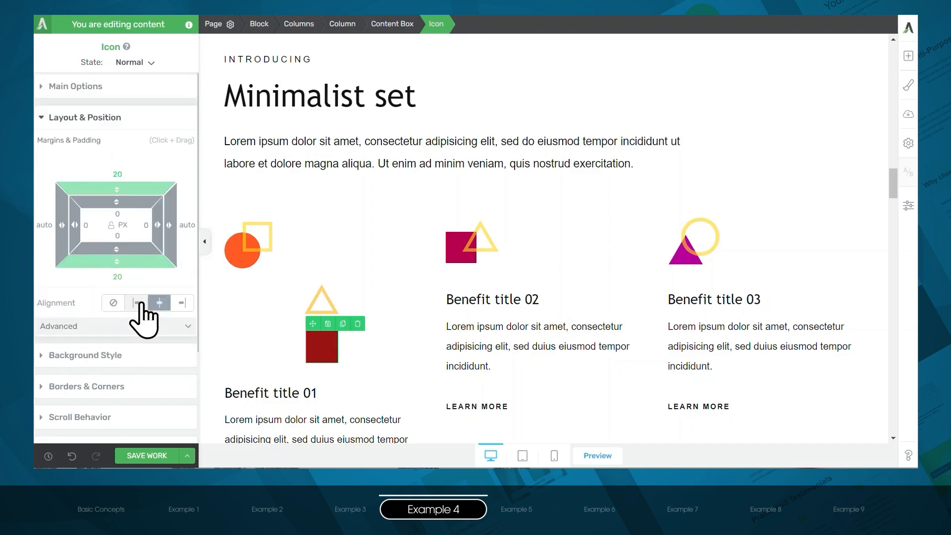
pyautogui.click(137, 303)
pyautogui.click(324, 320)
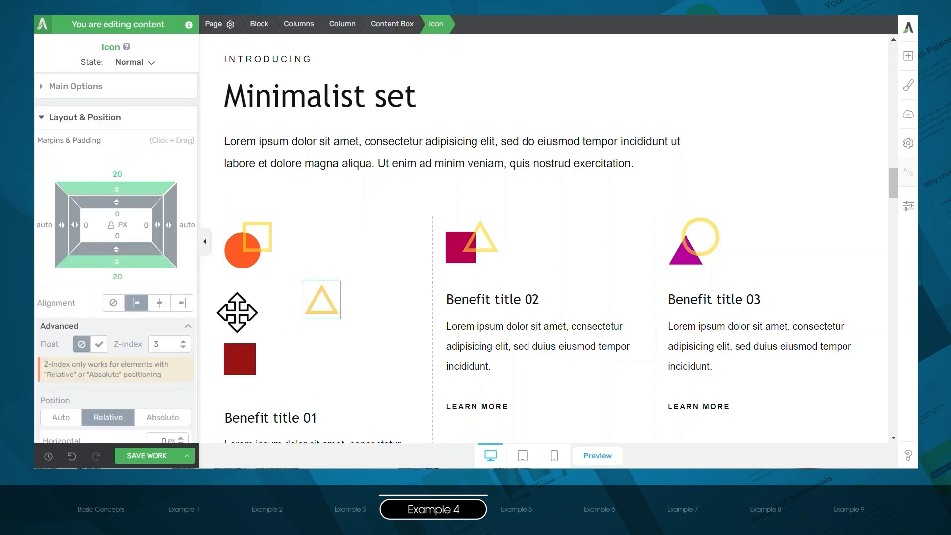
pyautogui.click(139, 306)
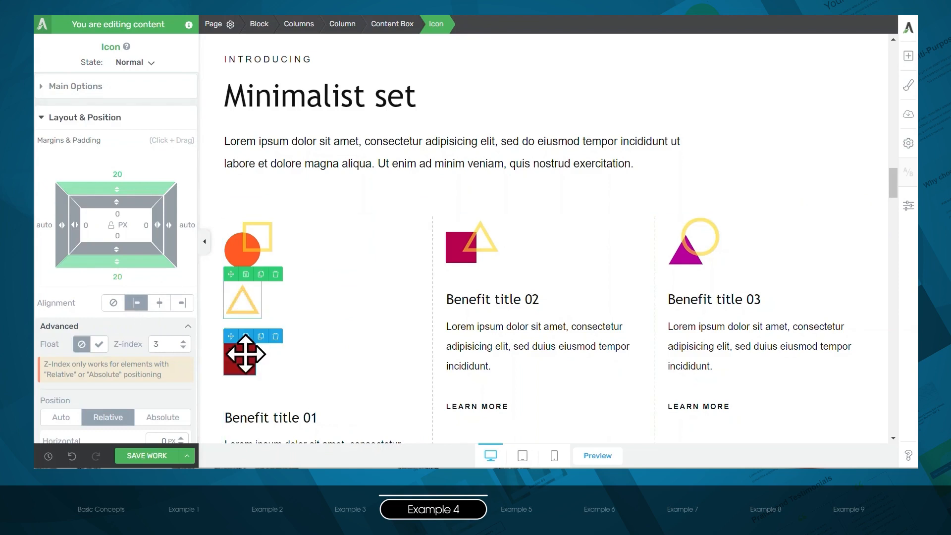
# - Overlap the triangle with the square using a 23 px left and -48 px bottom margin, and set its z-index to 10
pyautogui.moveTo(59, 227)
pyautogui.mouseDown()
pyautogui.moveTo(68, 238)
pyautogui.moveTo(50, 240)
pyautogui.mouseUp()
pyautogui.moveTo(116, 259); pyautogui.dragTo(117, 174)
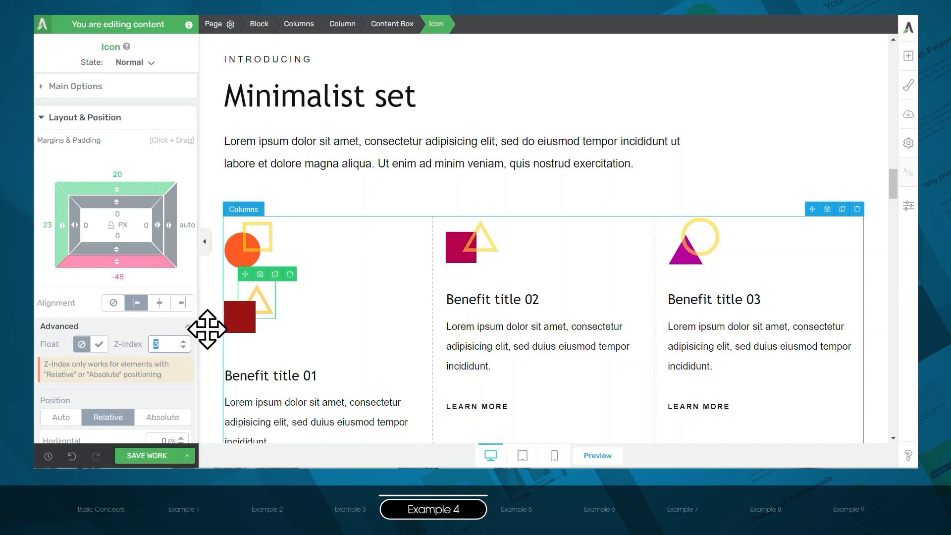
pyautogui.write('10')
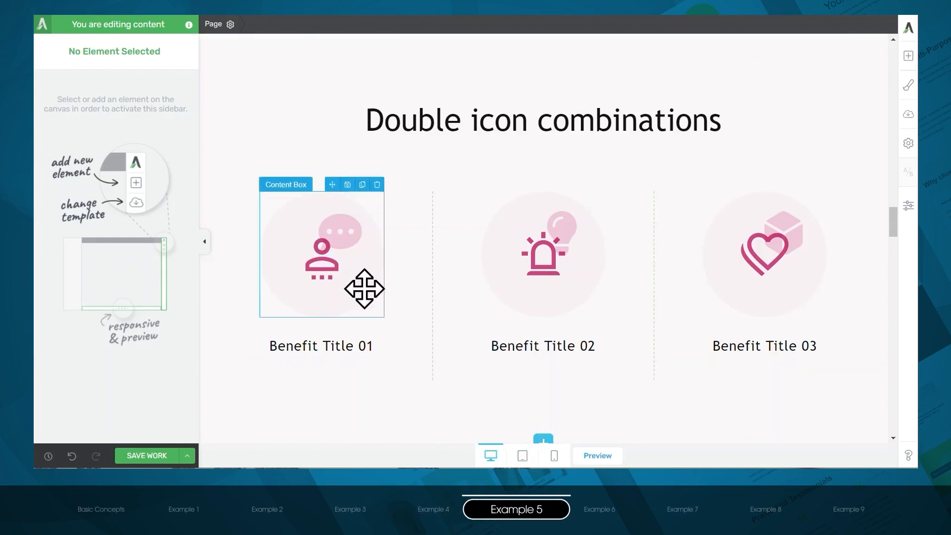
# - Add a content box below Benefit Title 01 in the Double icon combinations section and insert an outlined thought-bubble icon in it
pyautogui.click(908, 56)
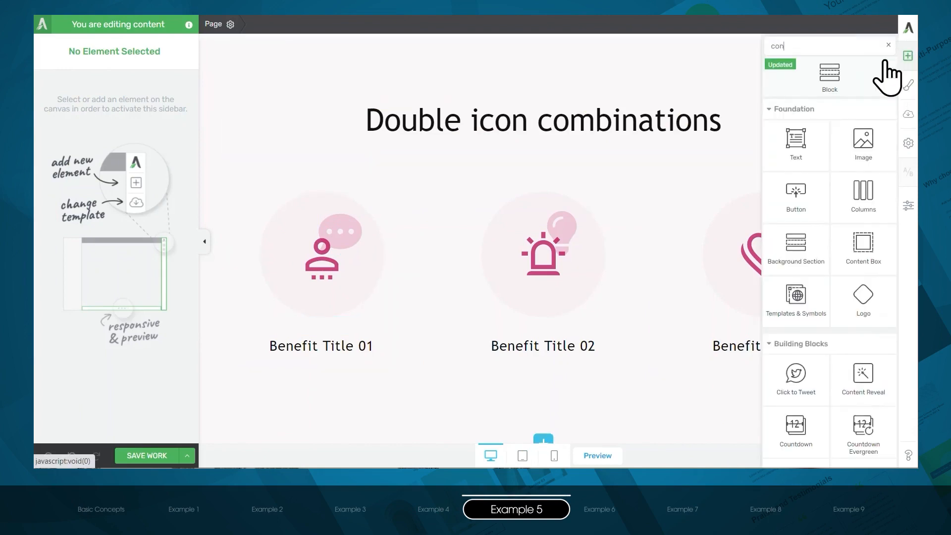
pyautogui.moveTo(792, 204); pyautogui.dragTo(318, 372)
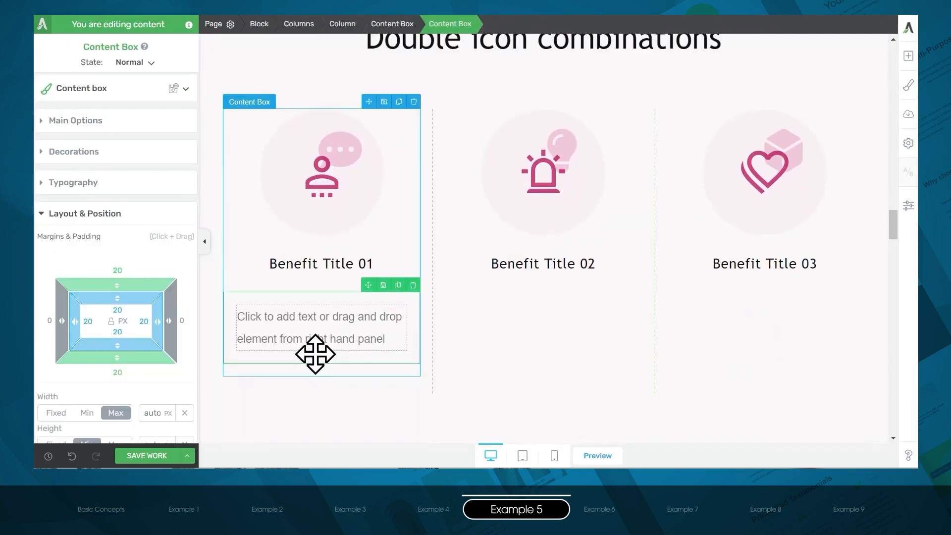
pyautogui.click(909, 57)
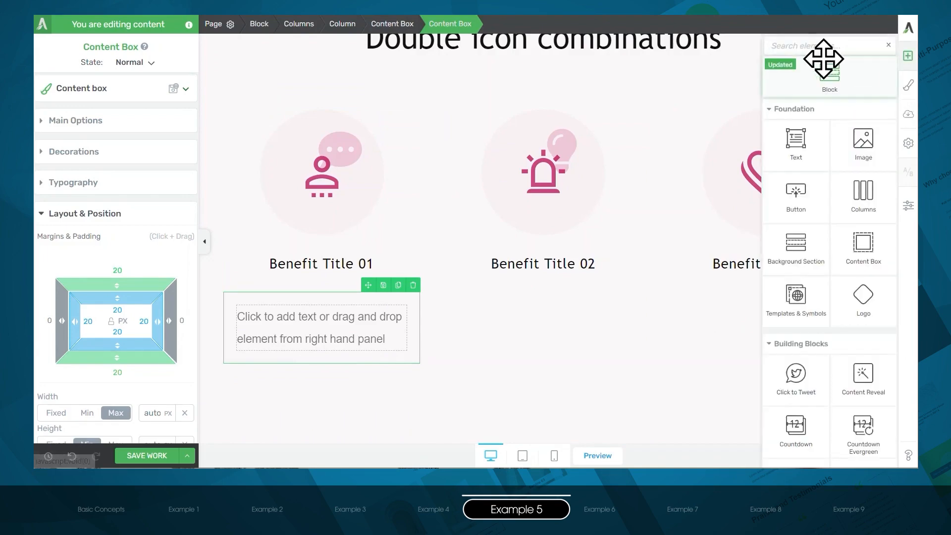
pyautogui.write('icon')
pyautogui.moveTo(861, 122); pyautogui.dragTo(313, 325)
pyautogui.write('bubble')
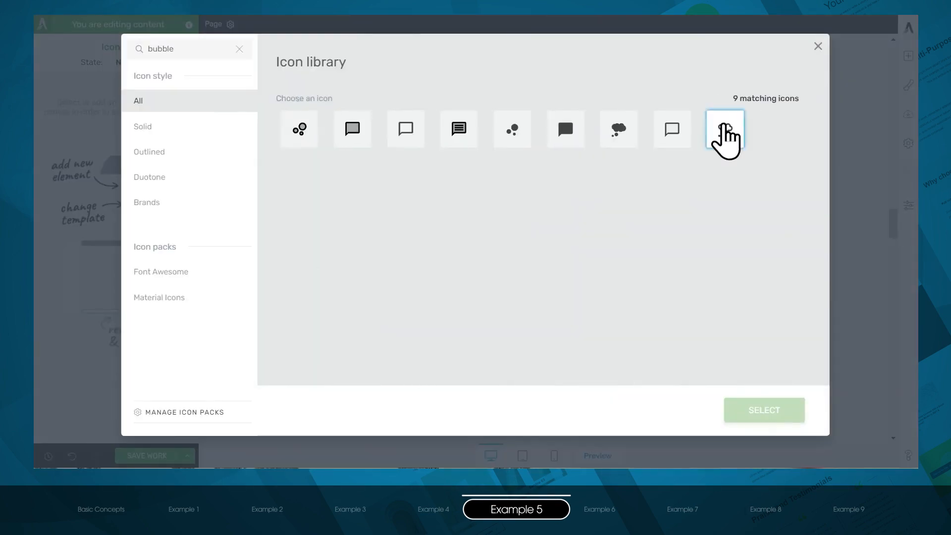
pyautogui.click(726, 130)
pyautogui.click(748, 416)
# - Insert a solid person icon below the thought-bubble icon inside the content box under Benefit Title 01
pyautogui.click(909, 56)
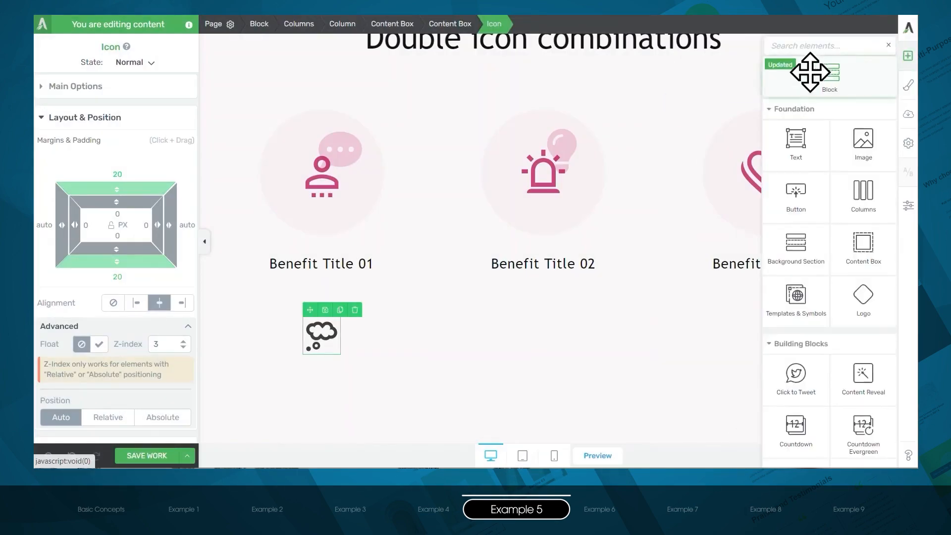
pyautogui.write('icon')
pyautogui.moveTo(864, 128); pyautogui.dragTo(340, 389)
pyautogui.write('p')
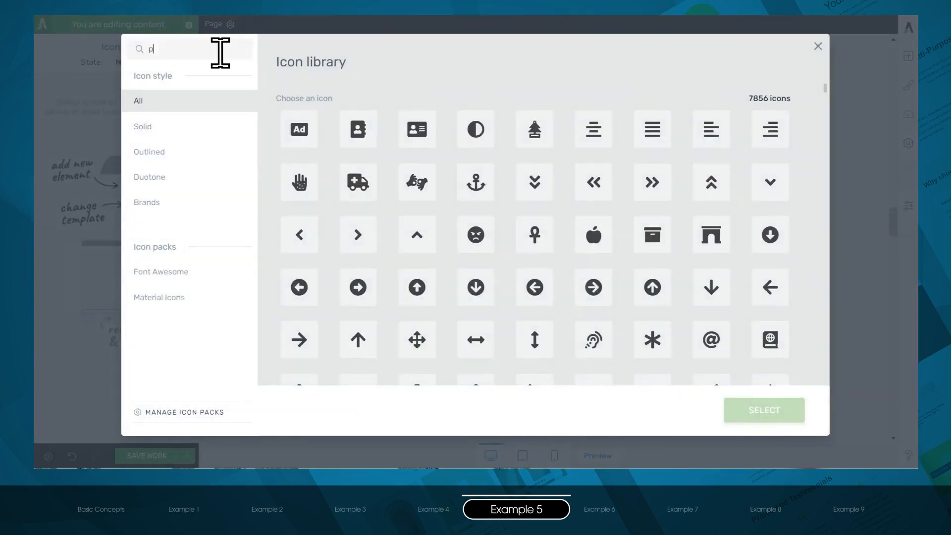
pyautogui.write('erson')
pyautogui.click(711, 342)
pyautogui.click(776, 419)
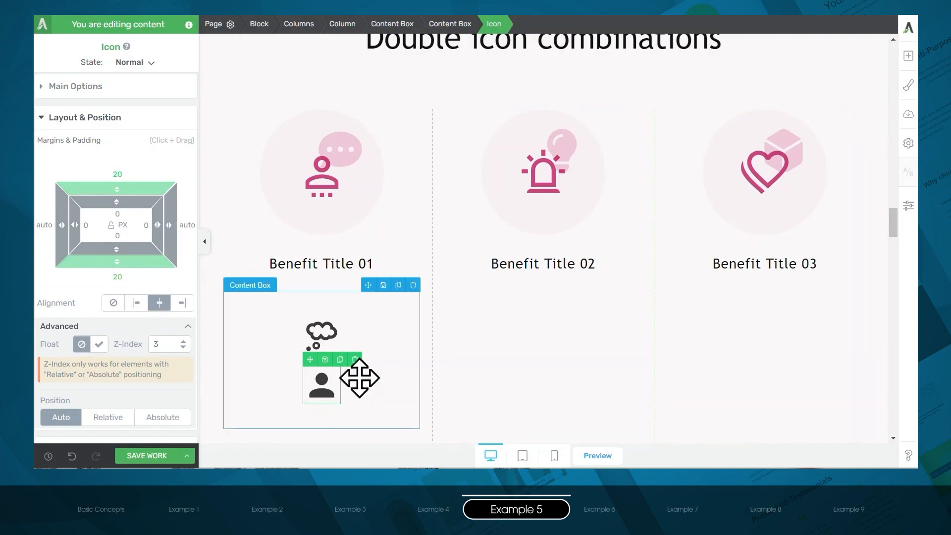
# - Color the person icon with the saved Lipstick color #b7004e and set its size to 74 px
pyautogui.click(319, 389)
pyautogui.click(108, 190)
pyautogui.click(149, 365)
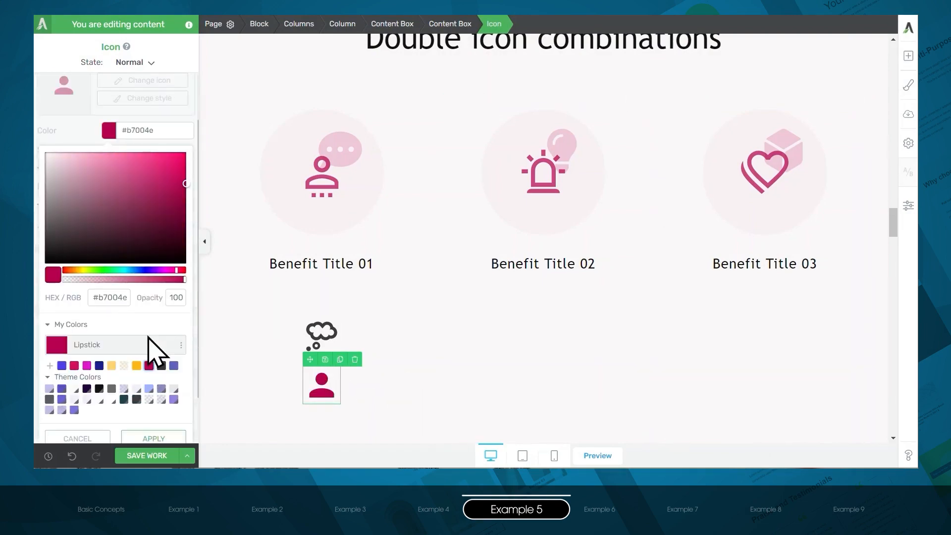
pyautogui.click(153, 439)
pyautogui.moveTo(68, 174); pyautogui.dragTo(74, 176)
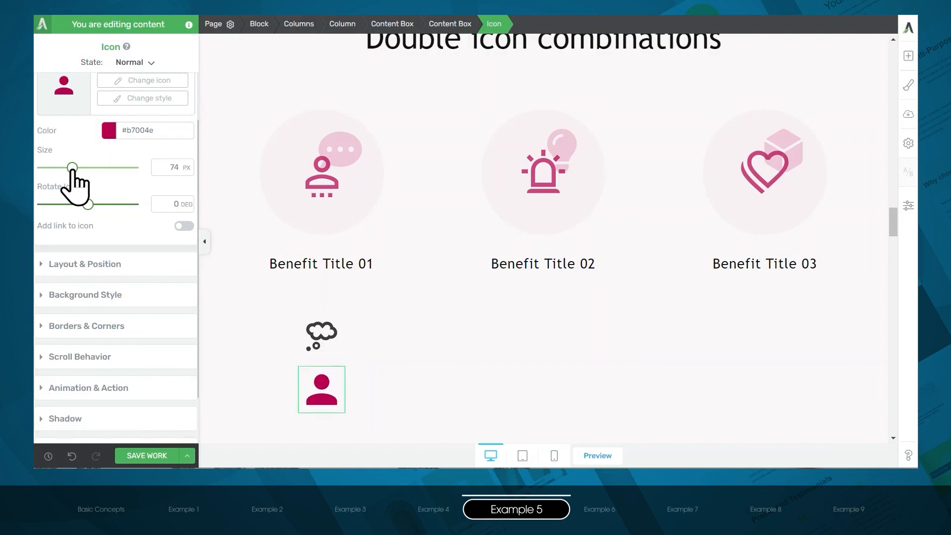
# - Color the thought-bubble icon #b7004e with its opacity reduced to 35
pyautogui.click(325, 334)
pyautogui.click(108, 131)
pyautogui.click(149, 337)
pyautogui.moveTo(180, 280); pyautogui.dragTo(106, 281)
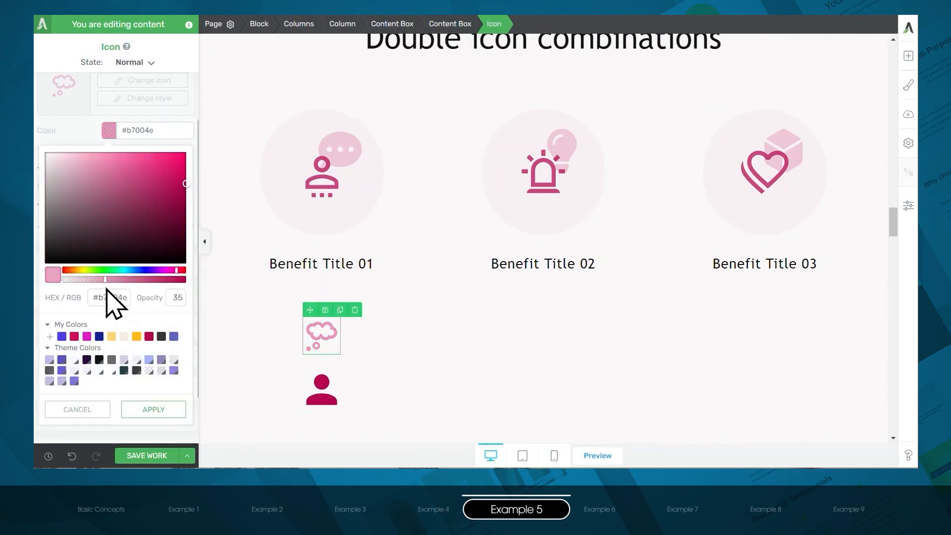
pyautogui.click(154, 409)
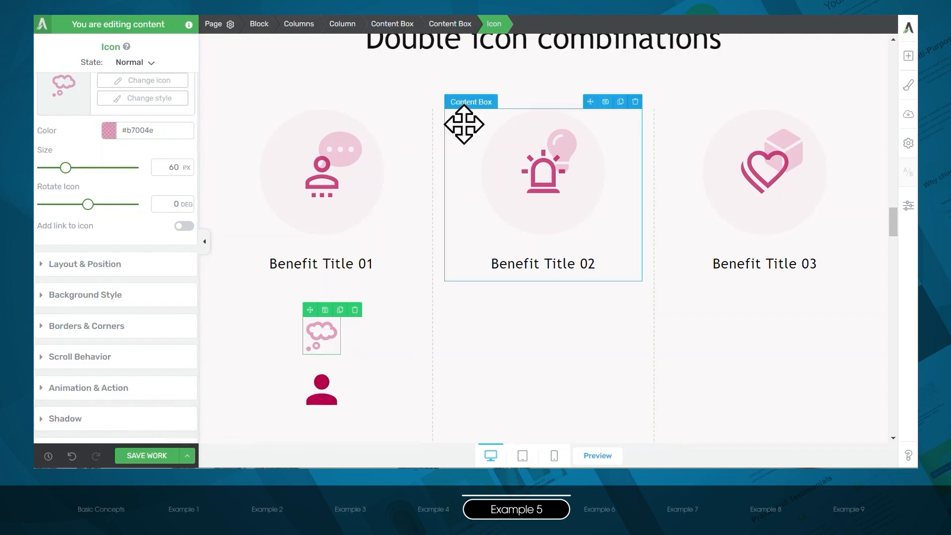
# - Give the content box around the two icons a solid very pale pink background based on the saved Lipstick color
pyautogui.click(464, 23)
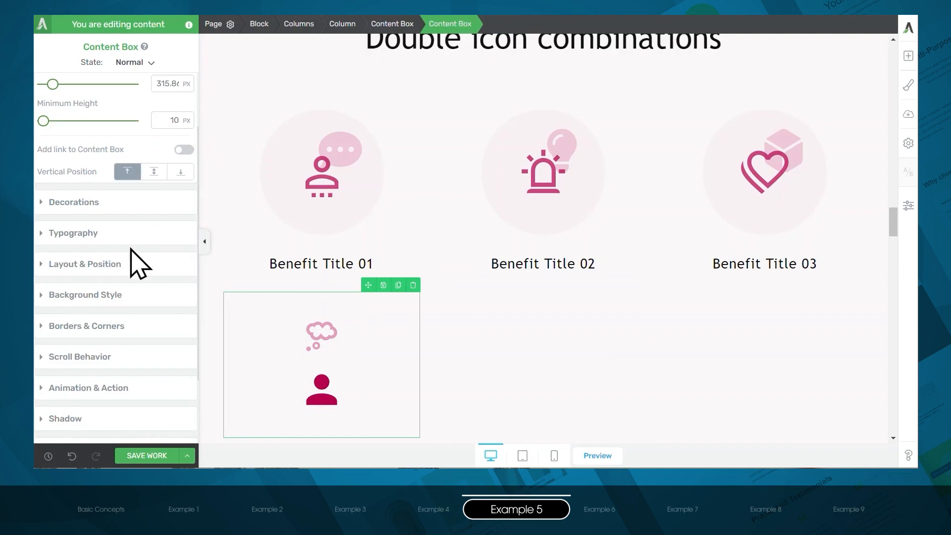
pyautogui.click(84, 295)
pyautogui.click(115, 268)
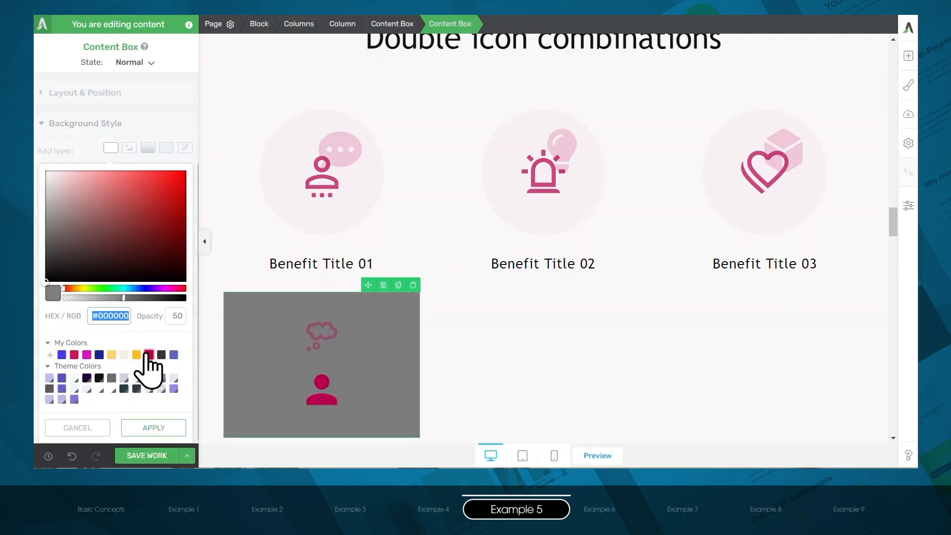
pyautogui.click(149, 355)
pyautogui.moveTo(85, 194); pyautogui.dragTo(50, 176)
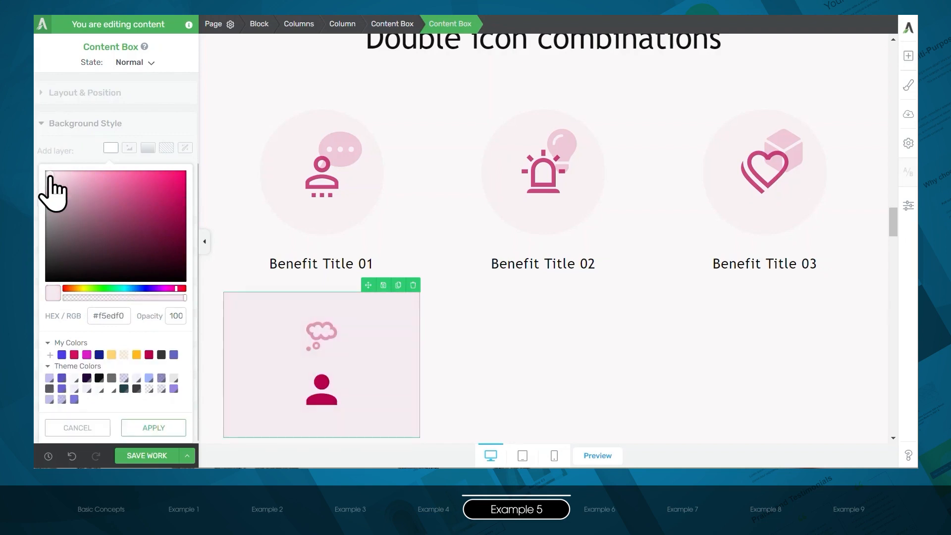
pyautogui.click(139, 429)
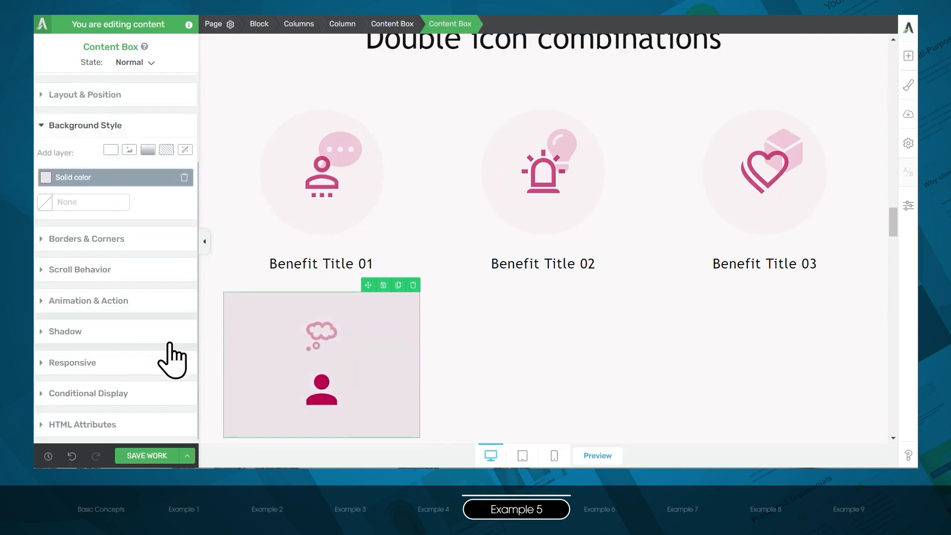
# - Set the content box's padding to 1 px on all four sides
pyautogui.click(110, 97)
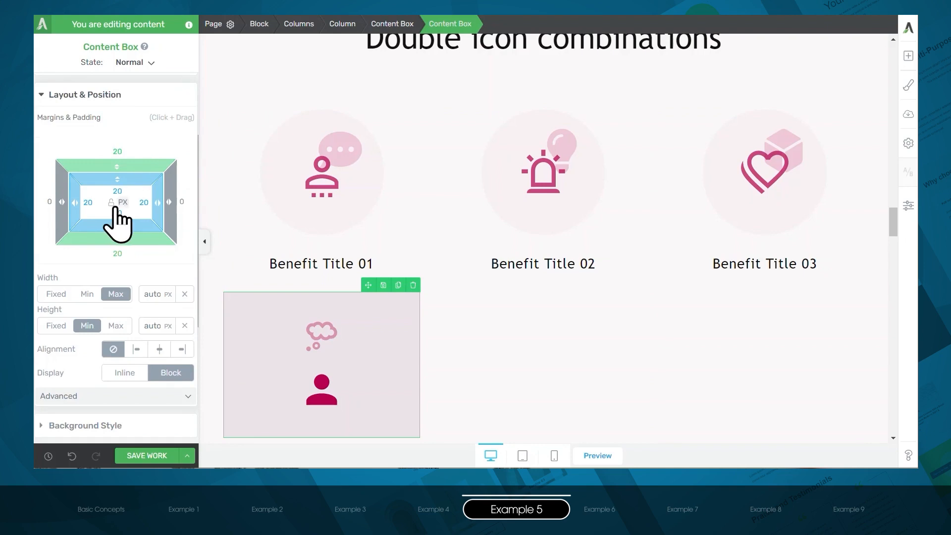
pyautogui.click(123, 189)
pyautogui.write('1')
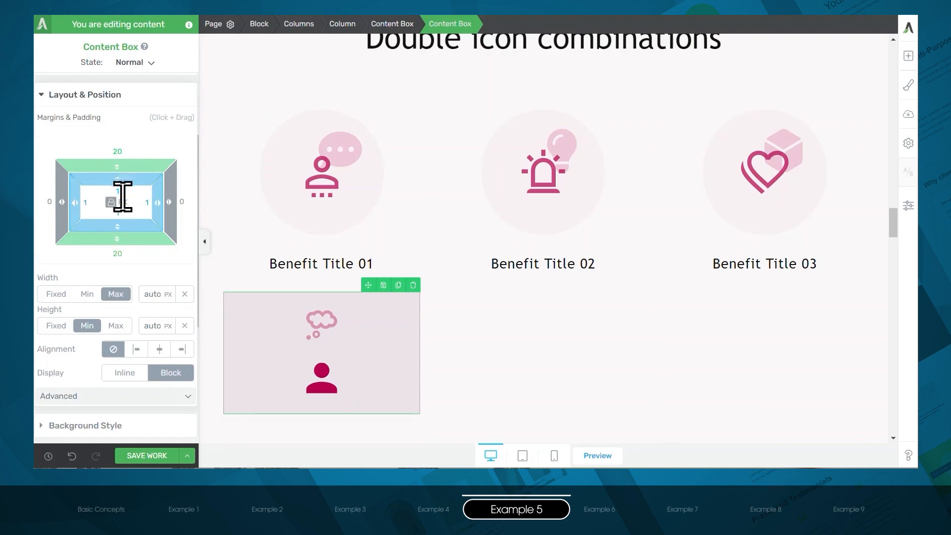
# - Give the content box a fixed width and height of 200 px each and center it in the column
pyautogui.click(56, 294)
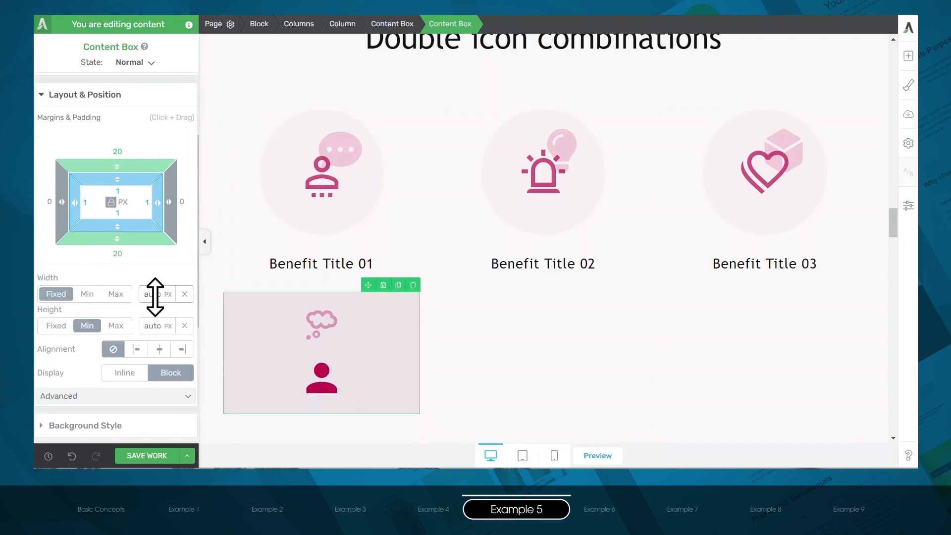
pyautogui.write('200')
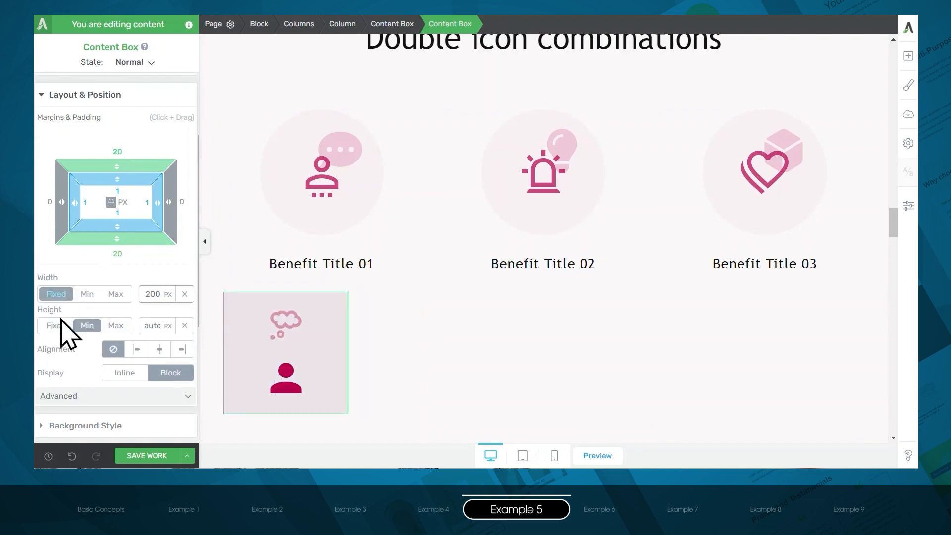
pyautogui.click(59, 327)
pyautogui.click(157, 324)
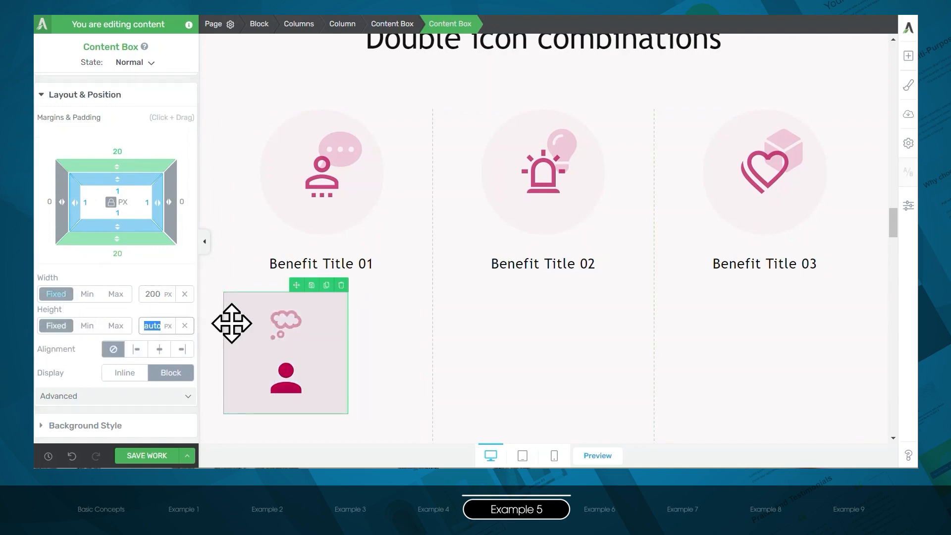
pyautogui.write('200')
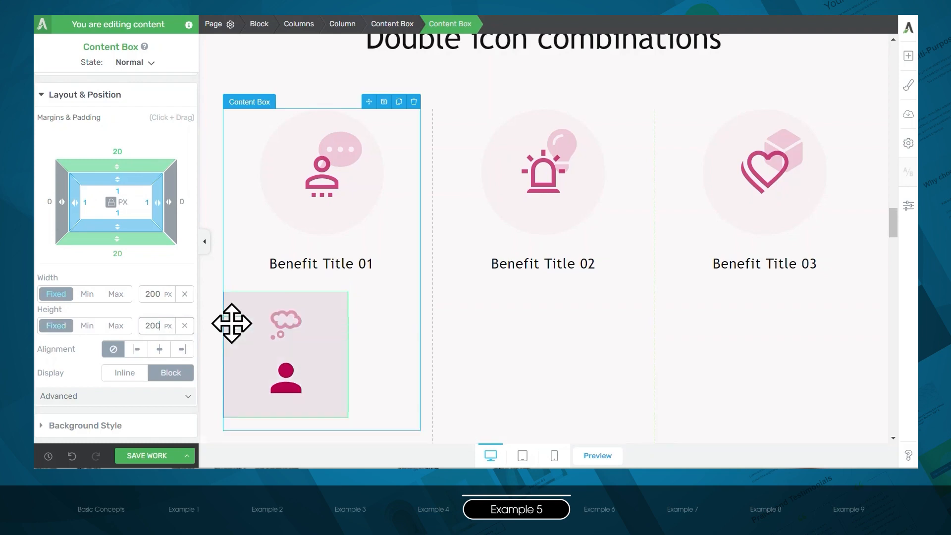
pyautogui.click(159, 351)
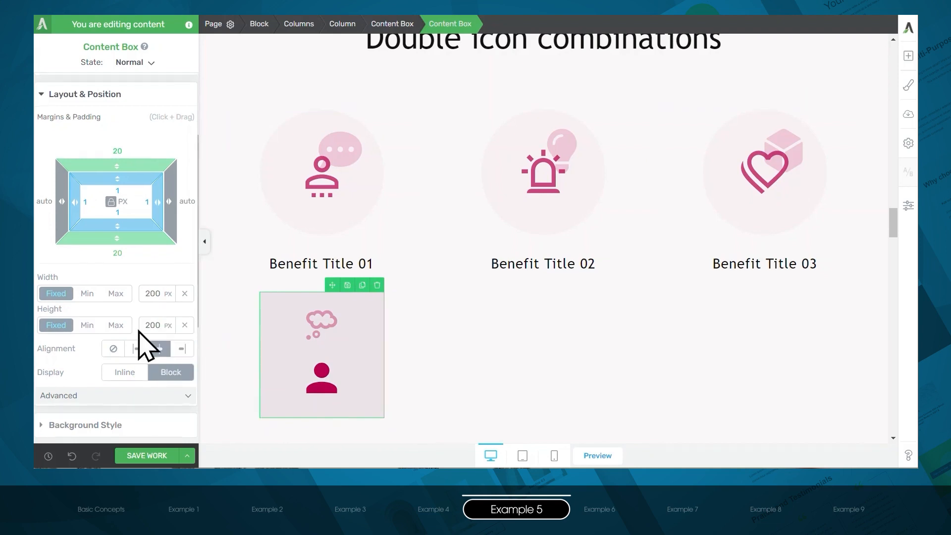
# - Turn the content box into a circle by setting the radius of all its corners to 150 px
pyautogui.scroll(-5, 139, 344)
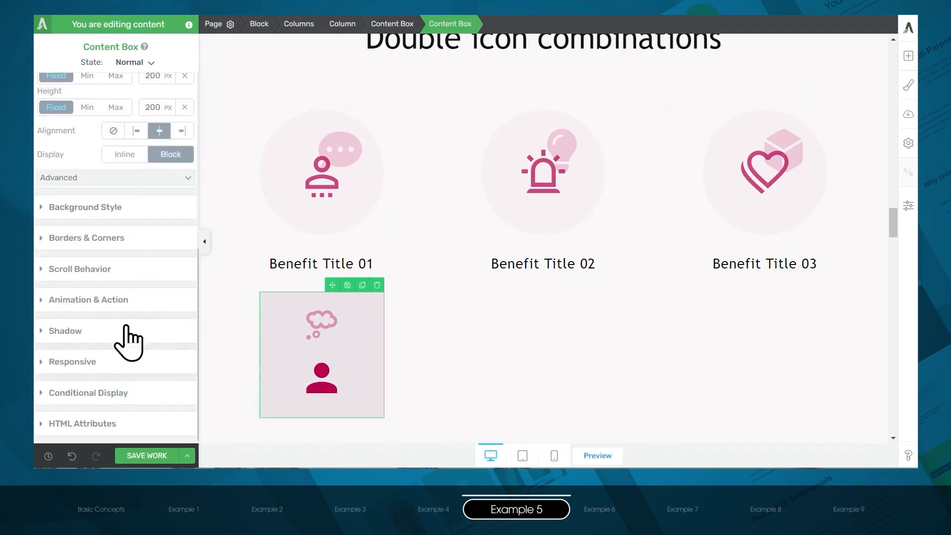
pyautogui.click(111, 239)
pyautogui.moveTo(186, 221); pyautogui.dragTo(185, 129)
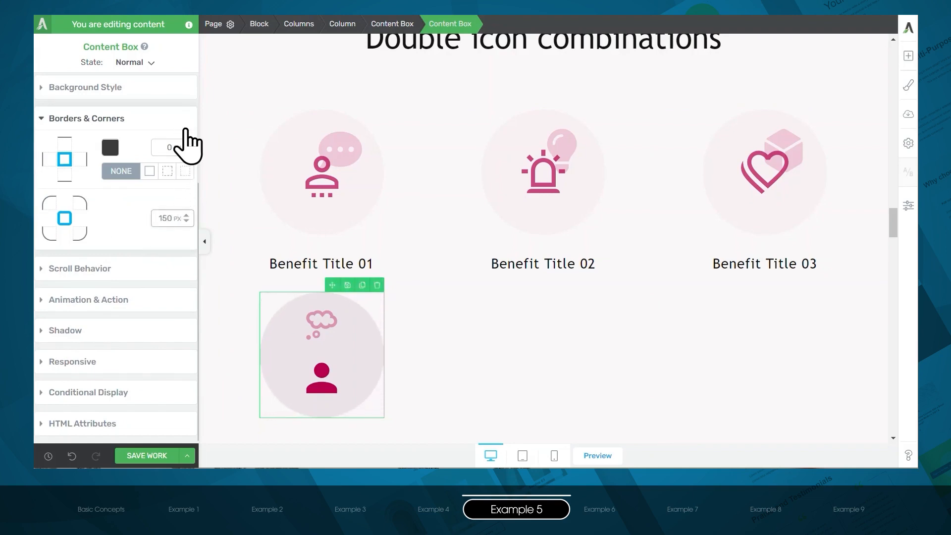
# - Position the thought-bubble icon absolutely from the circle's top-right corner, with offsets of 5 px from the top and 26 px from the right
pyautogui.click(323, 331)
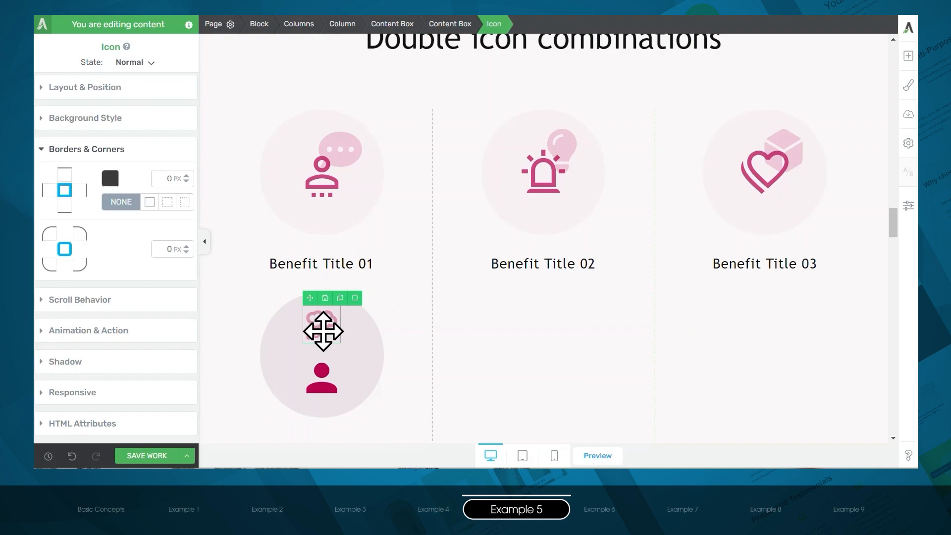
pyautogui.click(98, 87)
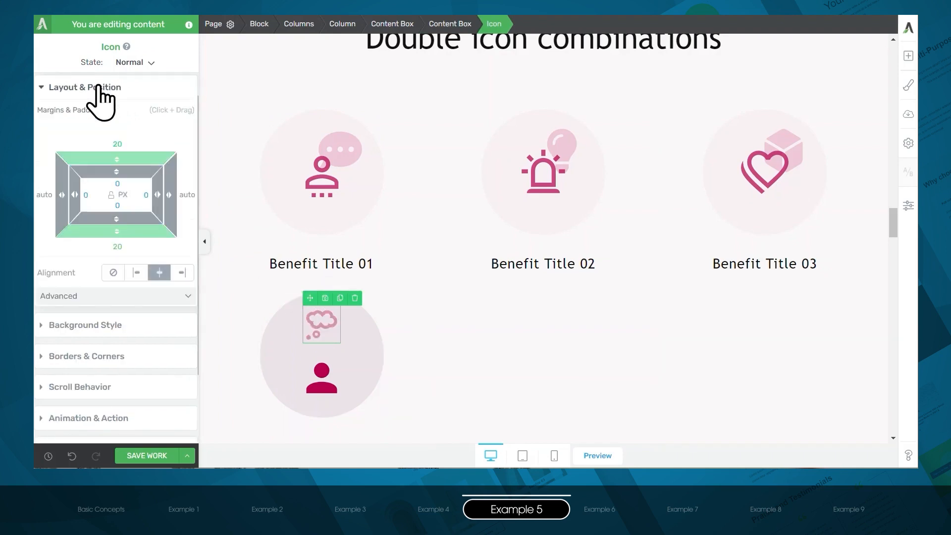
pyautogui.click(139, 298)
pyautogui.scroll(-1, 144, 347)
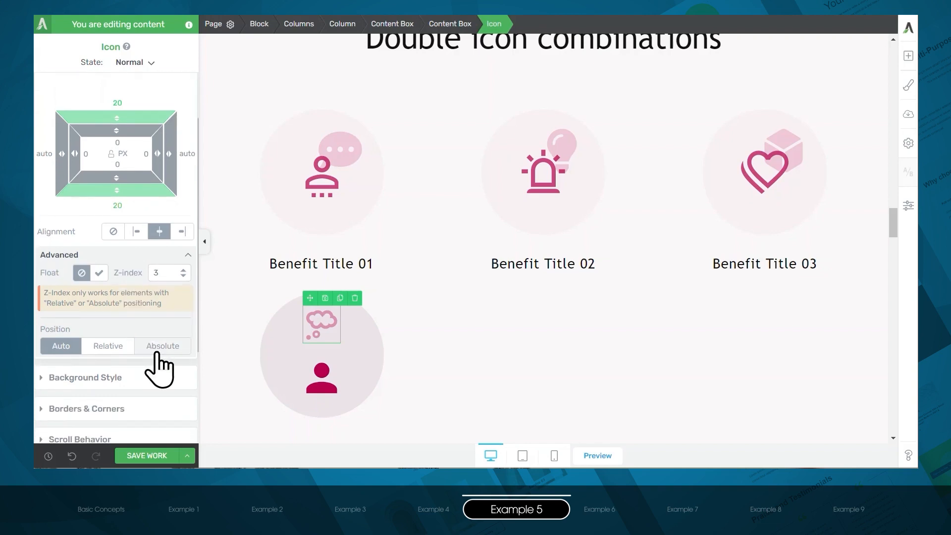
pyautogui.click(158, 346)
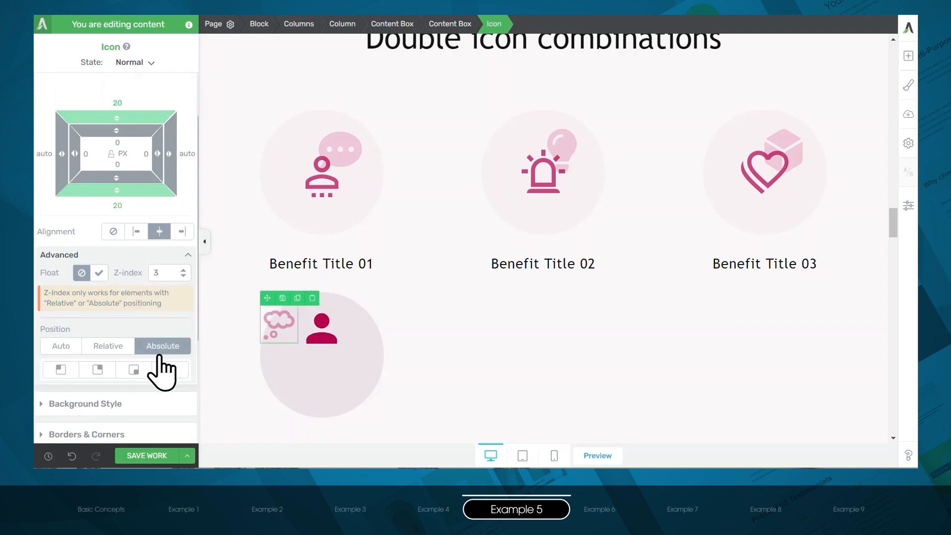
pyautogui.click(97, 370)
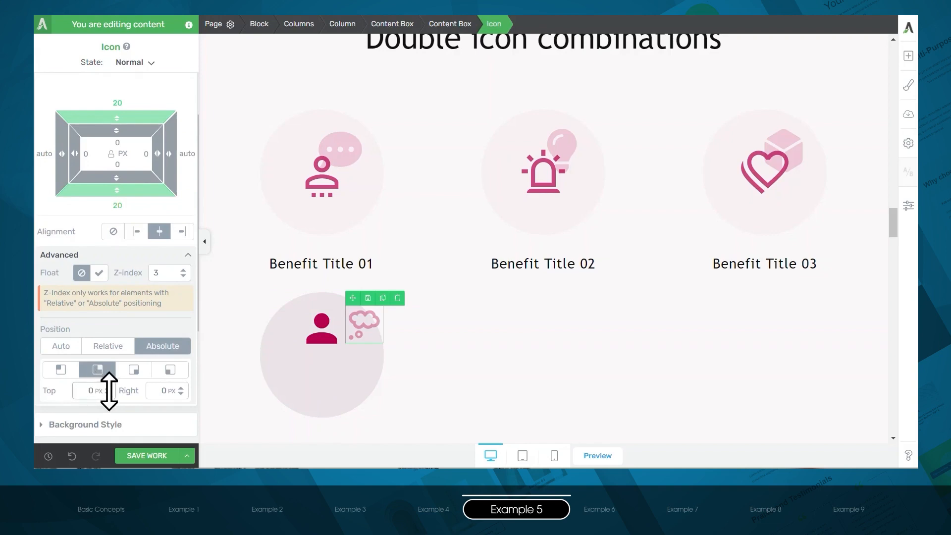
pyautogui.moveTo(109, 391); pyautogui.dragTo(109, 388)
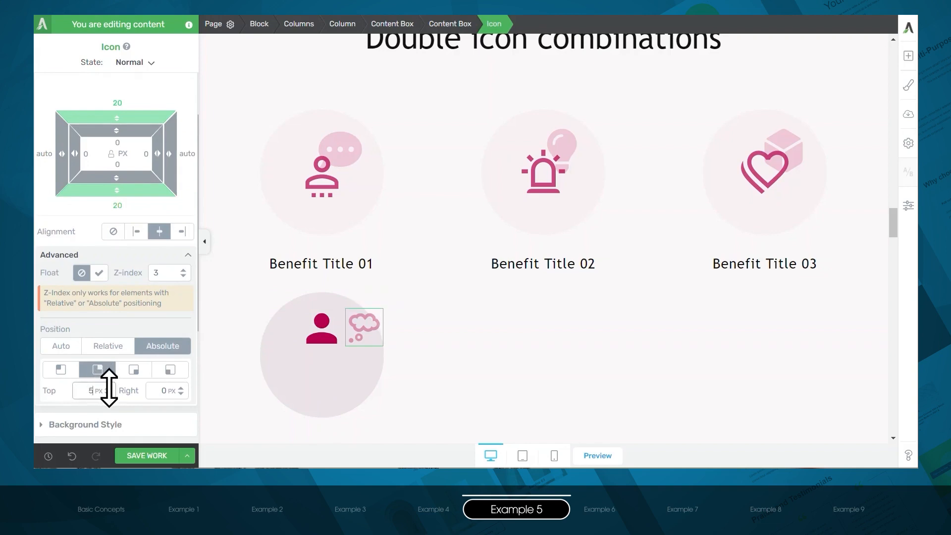
pyautogui.moveTo(176, 390); pyautogui.dragTo(174, 375)
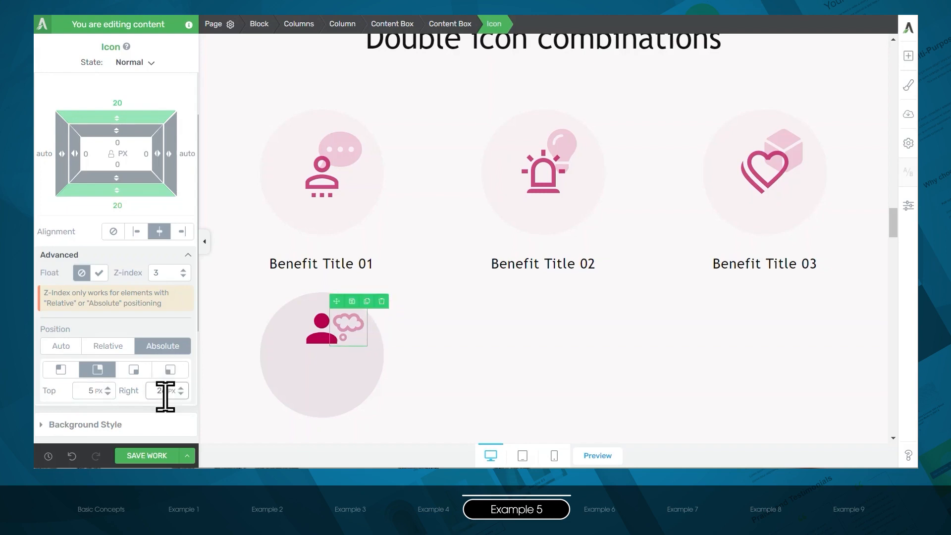
# - Give the person icon relative positioning with a 34 px vertical offset and set its z-index to 5
pyautogui.click(320, 339)
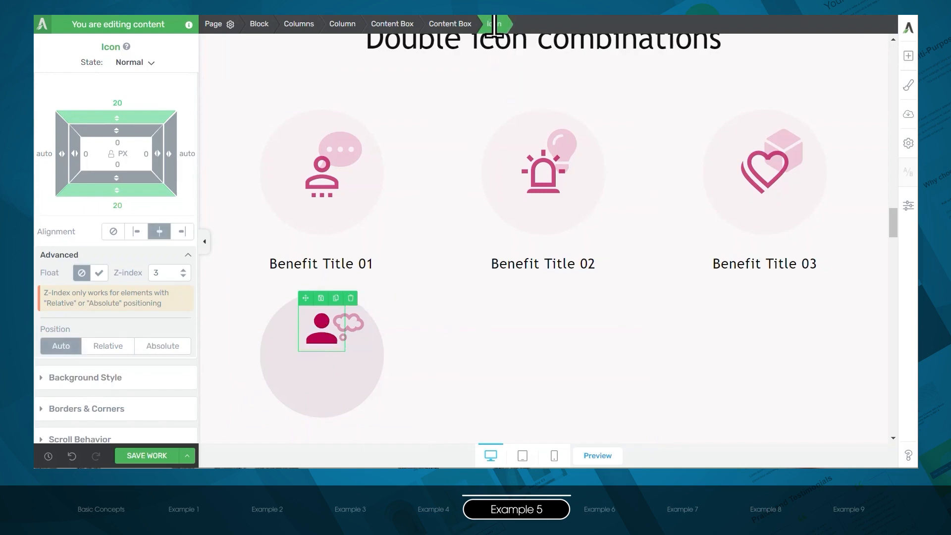
pyautogui.scroll(3, 110, 187)
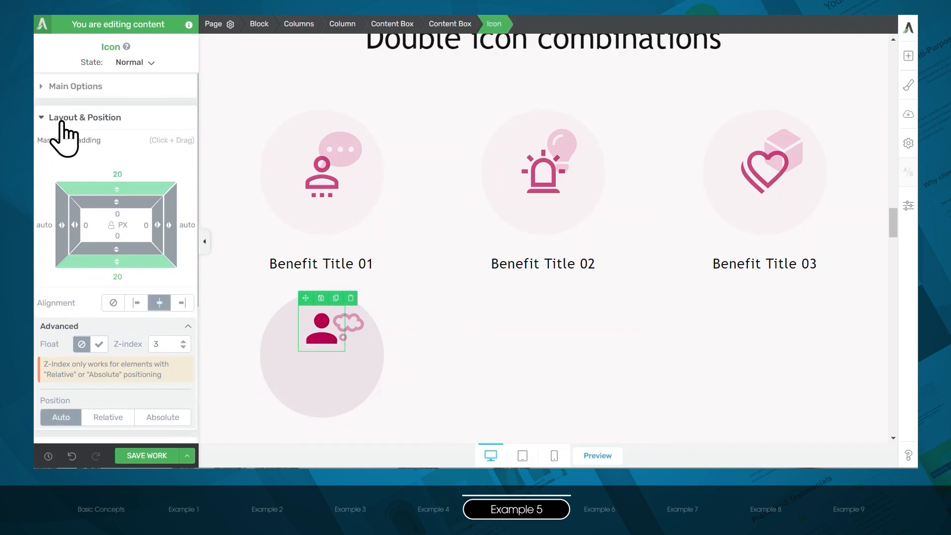
pyautogui.scroll(-2, 119, 243)
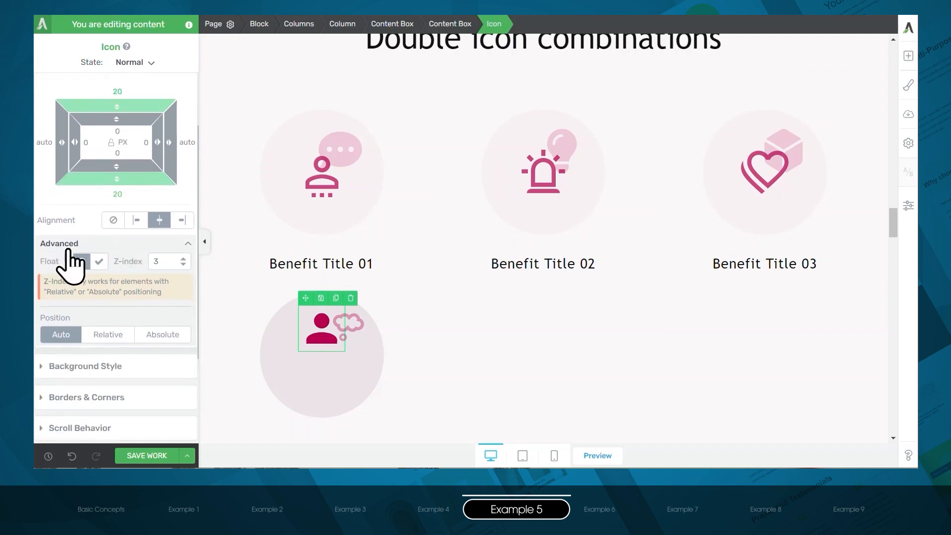
pyautogui.click(108, 335)
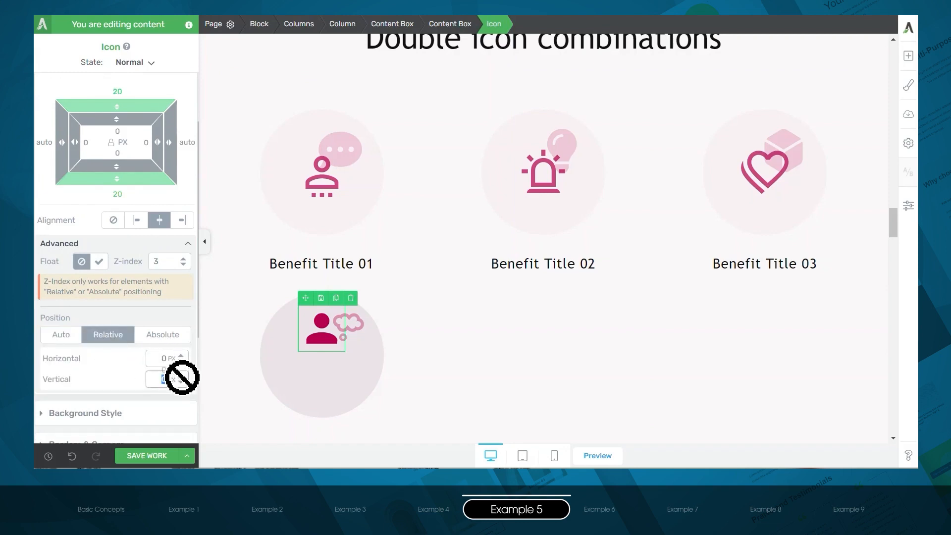
pyautogui.moveTo(183, 378); pyautogui.dragTo(186, 359)
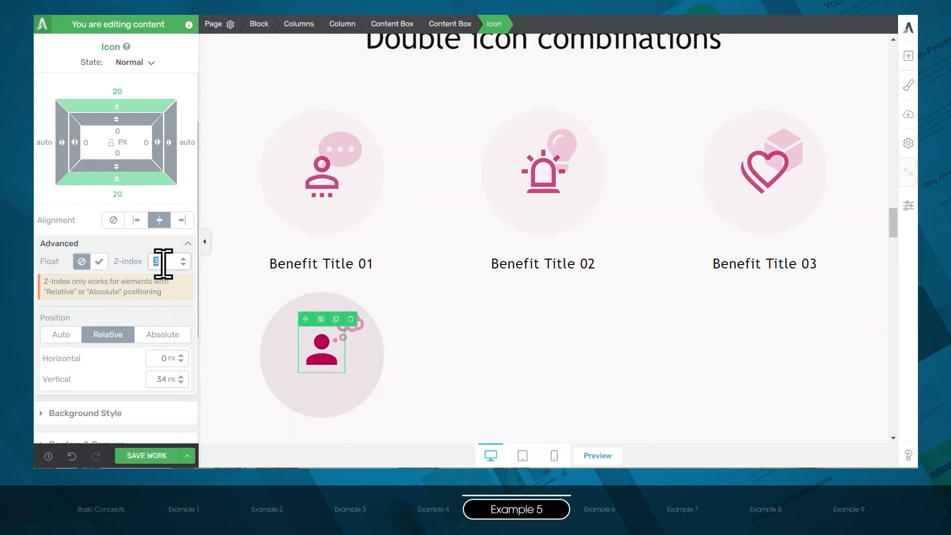
pyautogui.write('5')
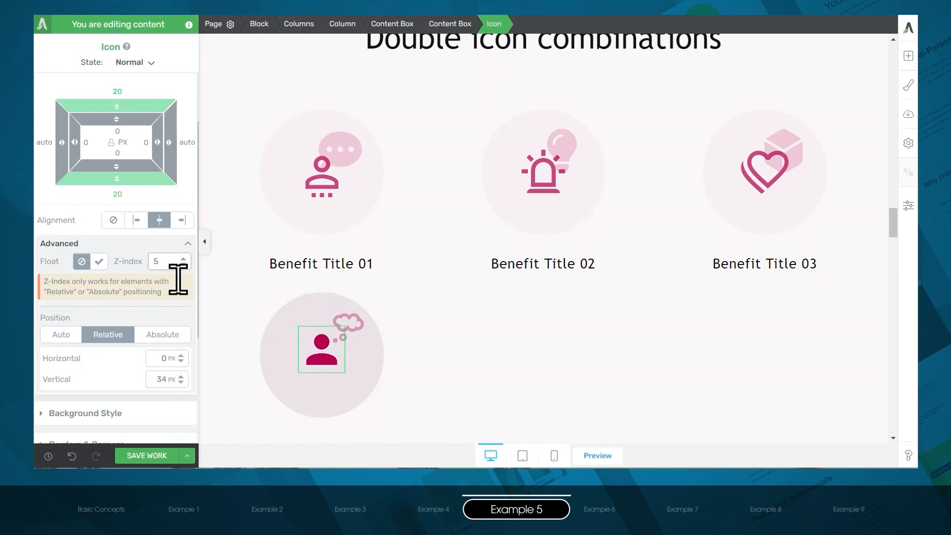
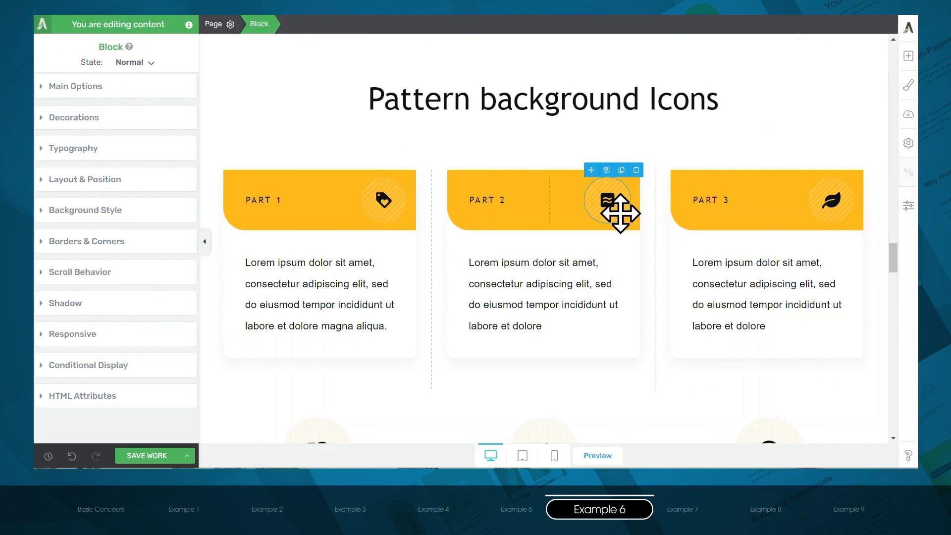
# - Examine the Part 2 icon's pattern background, padding, corner radius and animation settings in the pattern background icons section
pyautogui.click(620, 213)
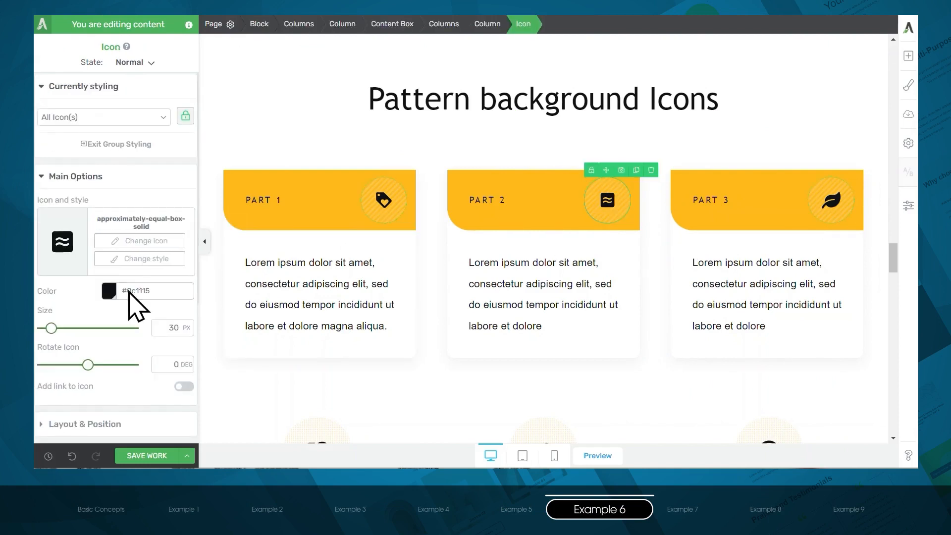
pyautogui.scroll(-5, 127, 303)
pyautogui.click(90, 250)
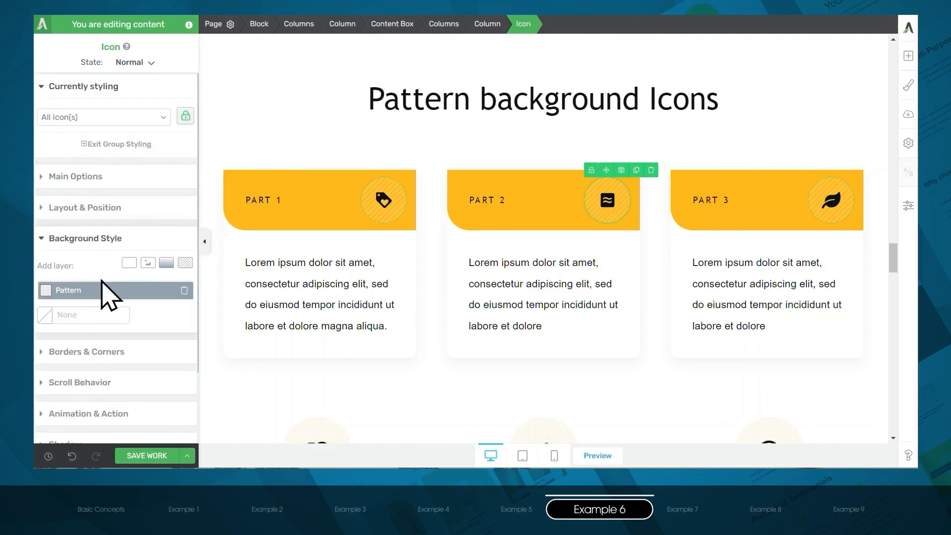
pyautogui.click(109, 210)
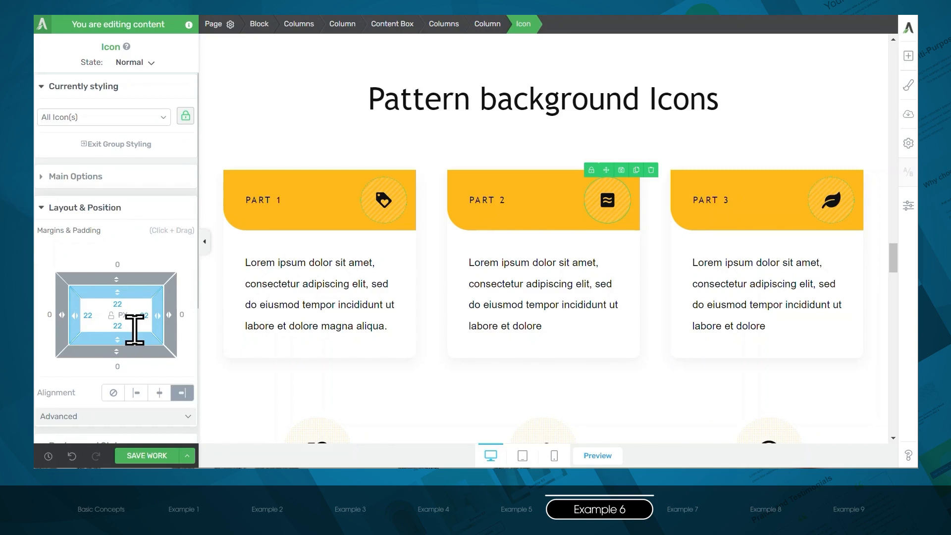
pyautogui.click(118, 415)
pyautogui.click(112, 274)
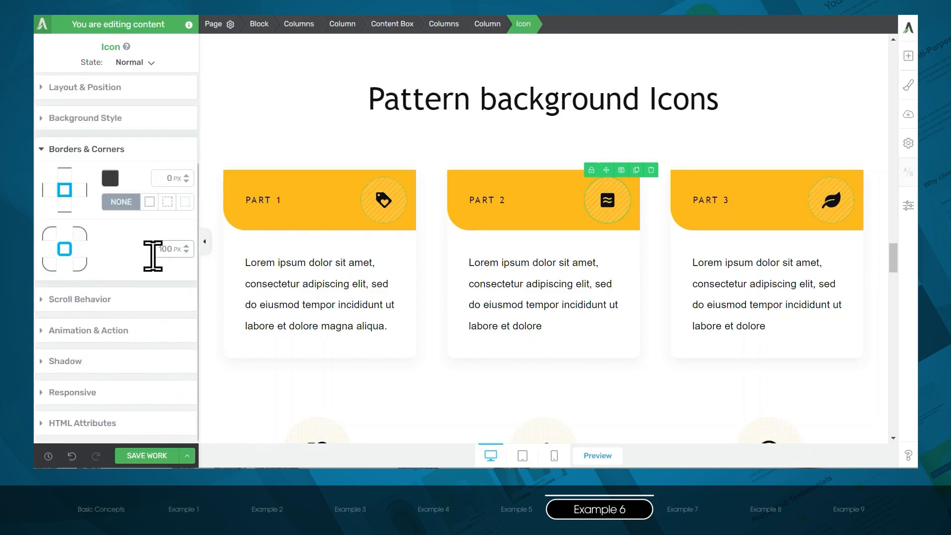
pyautogui.click(138, 331)
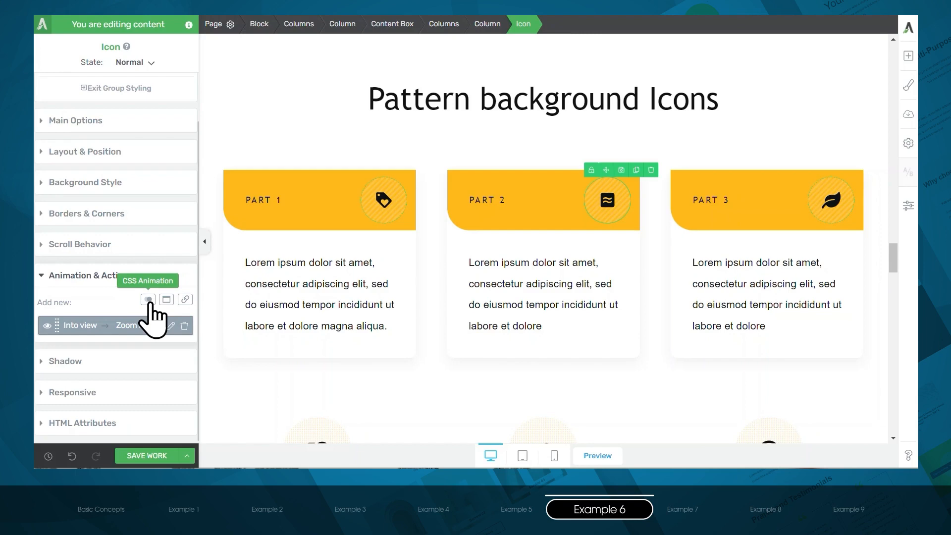
# - Add a content box below the circular portrait in the "Icon With Animation on Hover" section
pyautogui.scroll(-8, 218, 319)
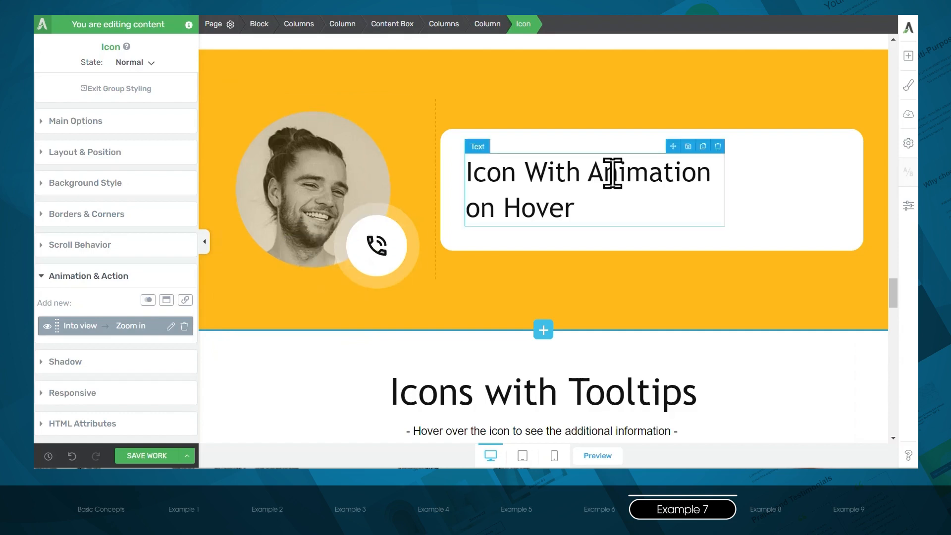
pyautogui.click(908, 56)
pyautogui.click(832, 52)
pyautogui.write('content')
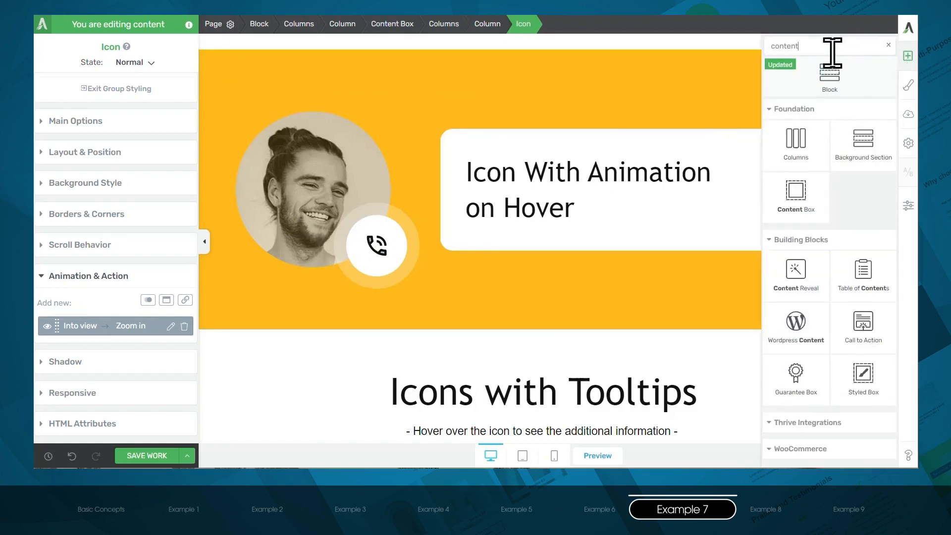
pyautogui.moveTo(796, 195); pyautogui.dragTo(300, 260)
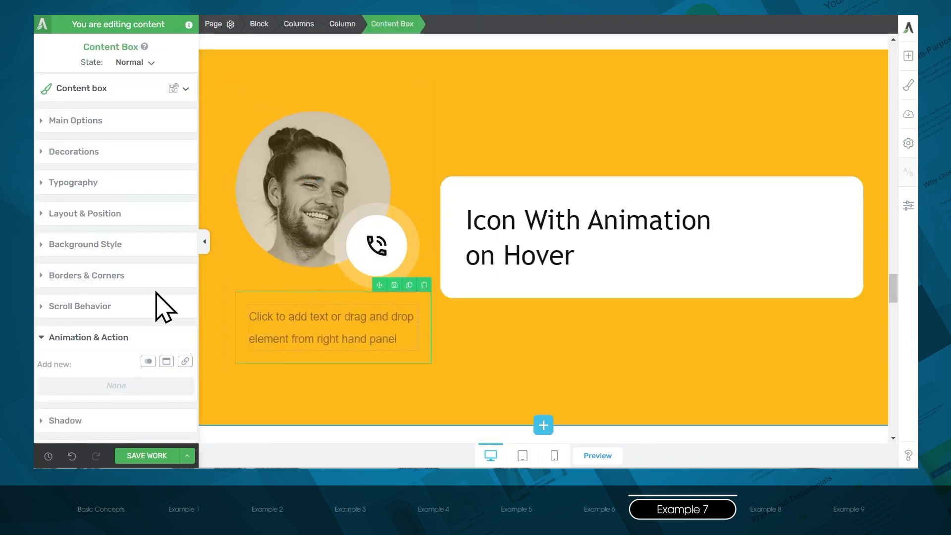
# - Add the photo of the smiling man in a pink shirt as the content box's static background image
pyautogui.click(99, 248)
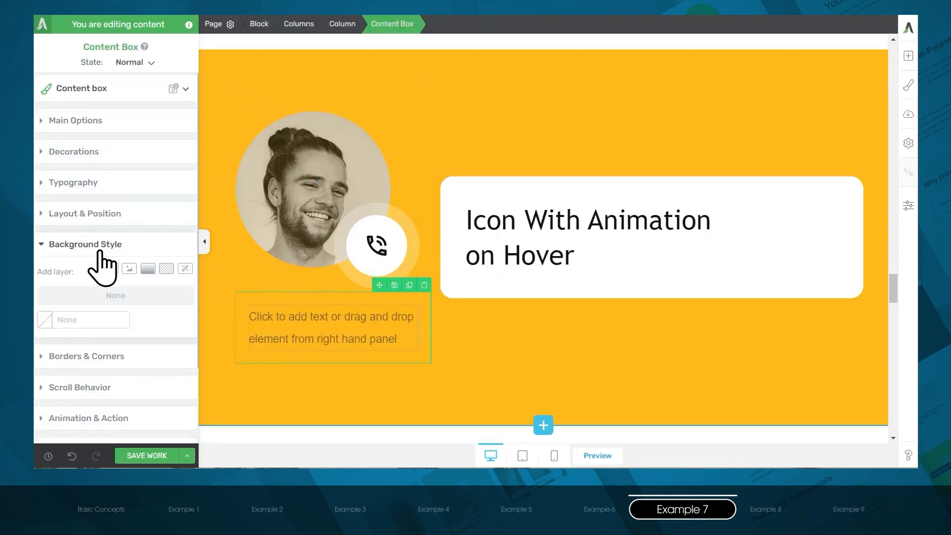
pyautogui.click(129, 270)
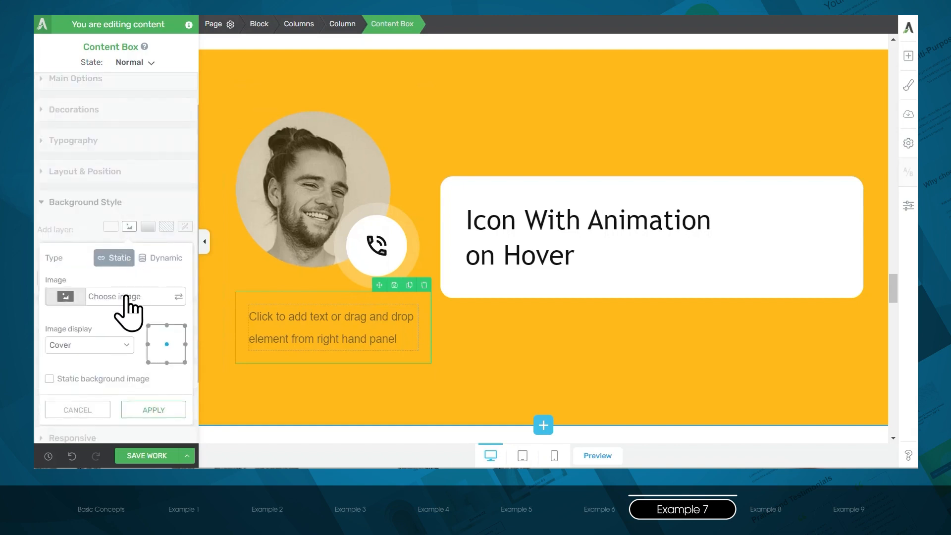
pyautogui.click(126, 298)
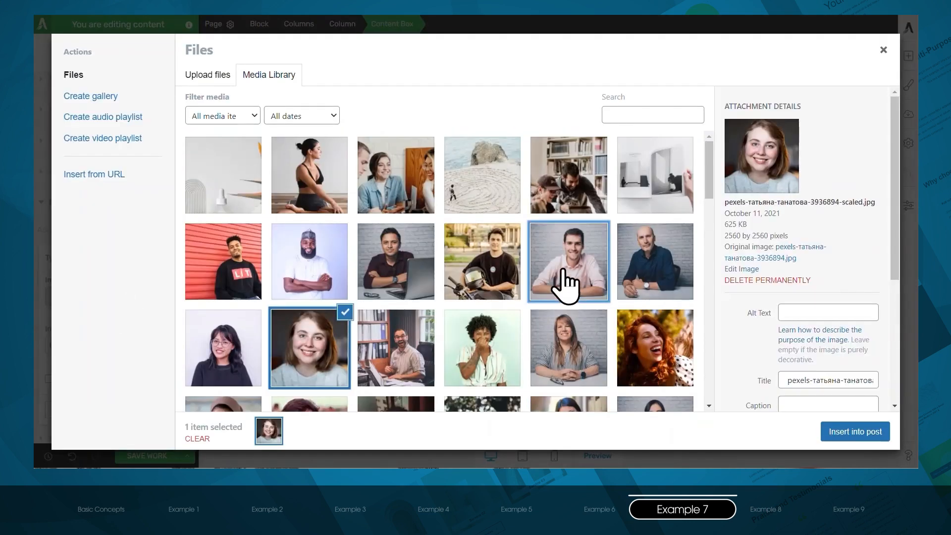
pyautogui.click(563, 282)
pyautogui.click(863, 443)
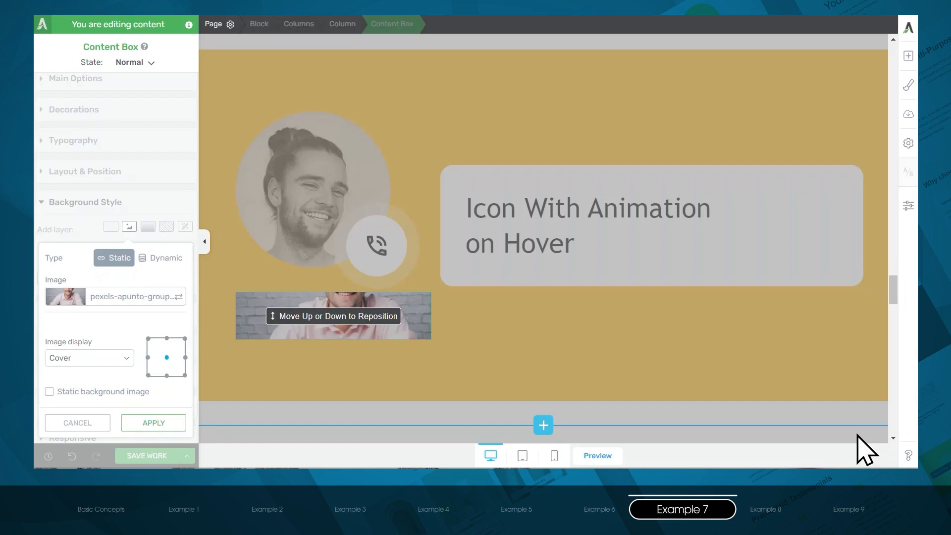
pyautogui.click(153, 422)
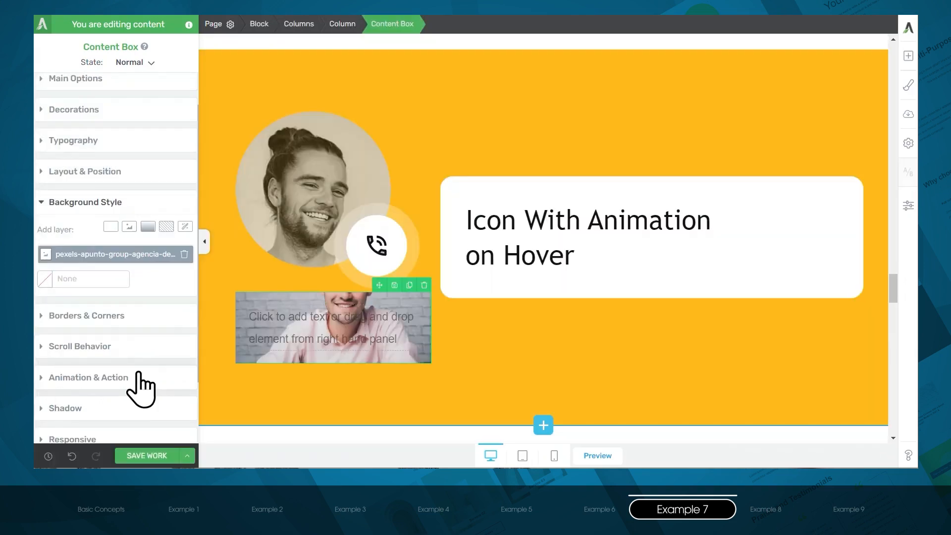
# - Give the content box a fixed width and a fixed height of 250 px each
pyautogui.click(116, 177)
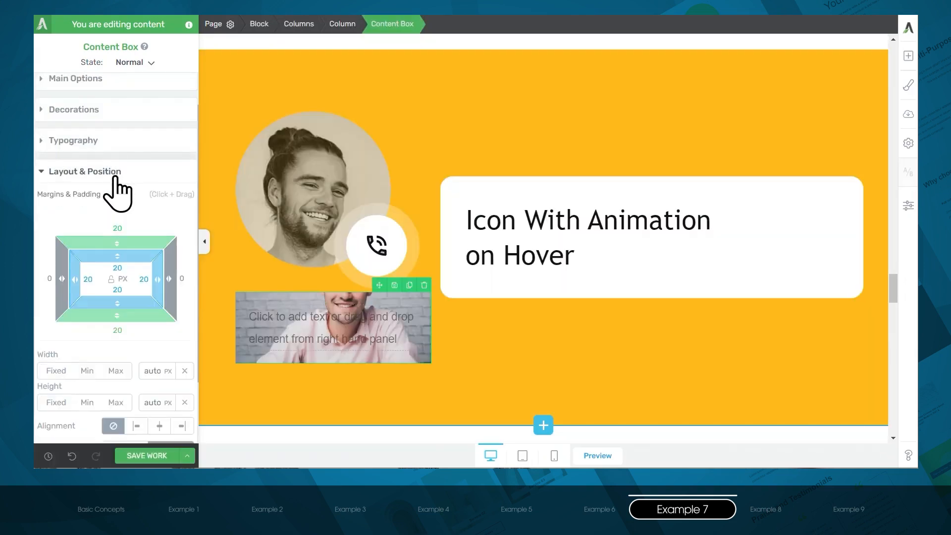
pyautogui.scroll(-1, 104, 318)
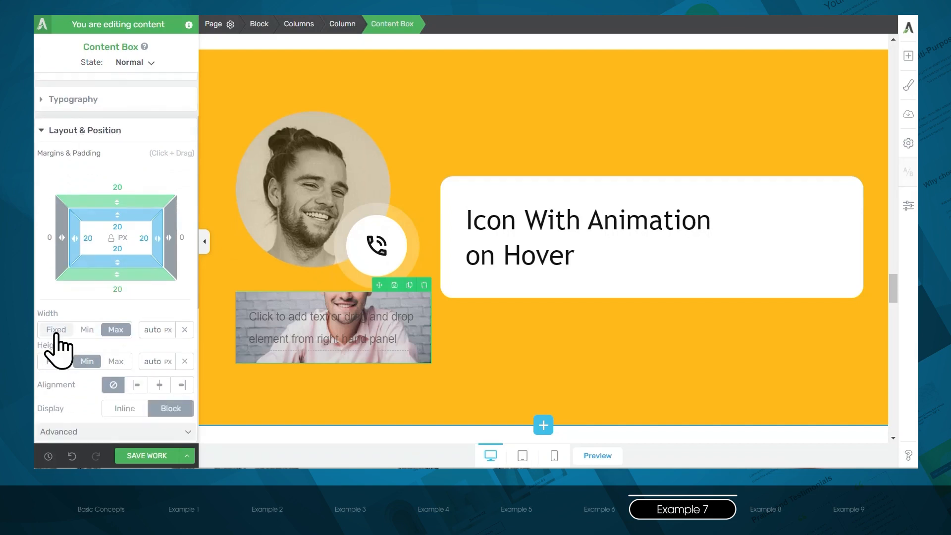
pyautogui.click(56, 331)
pyautogui.click(153, 329)
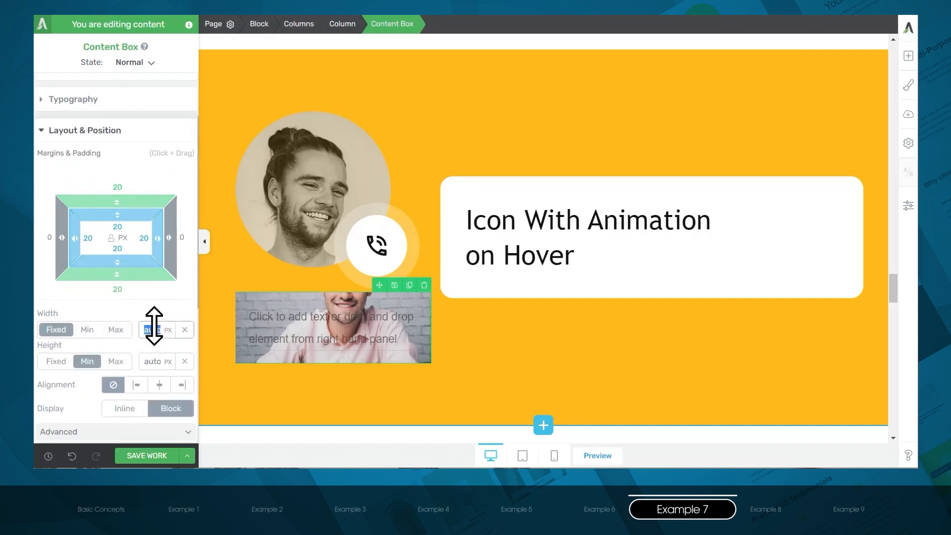
pyautogui.write('250')
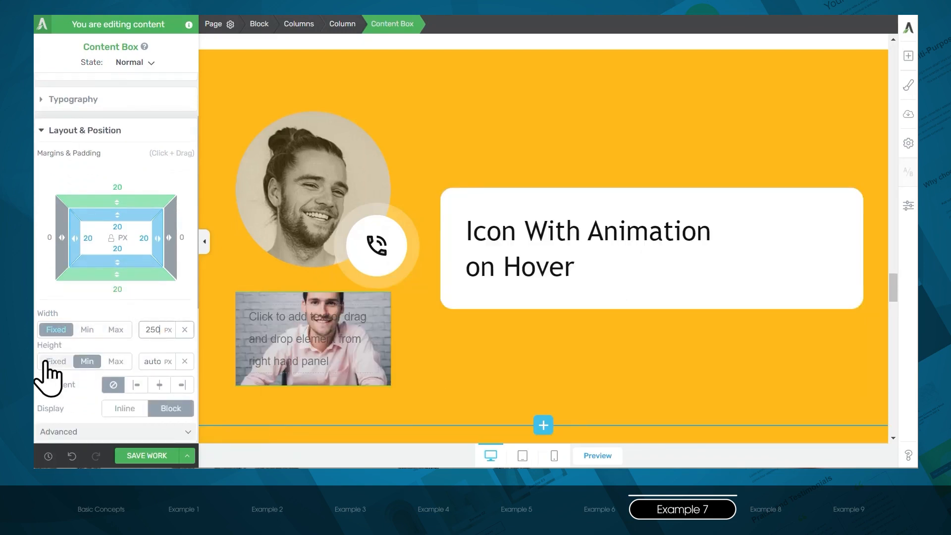
pyautogui.click(47, 362)
pyautogui.click(155, 361)
pyautogui.write('25')
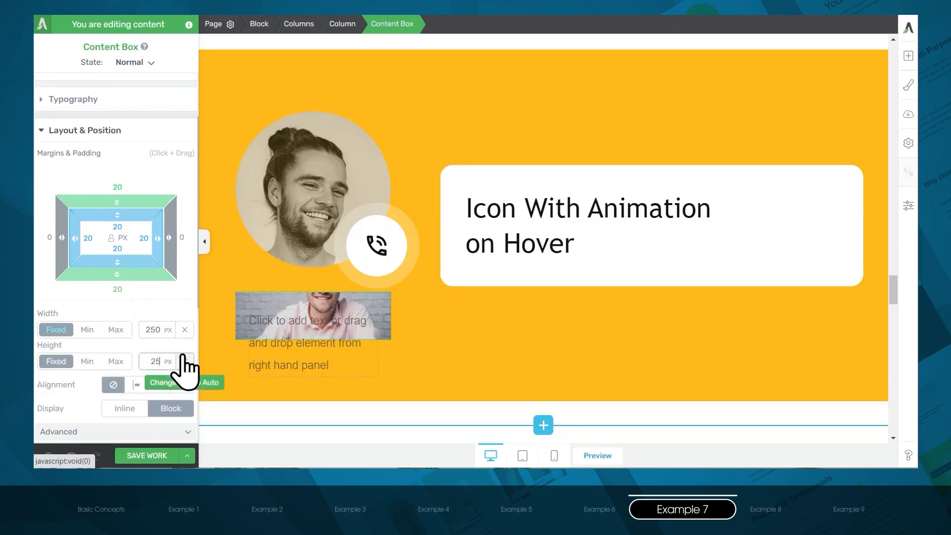
pyautogui.write('0')
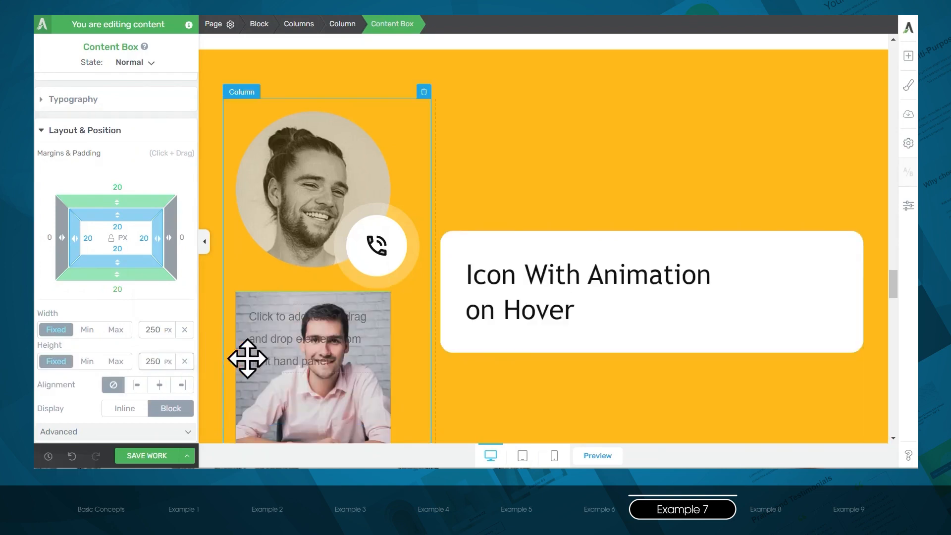
# - Round all corners of the photo content box with a radius of 190 px
pyautogui.scroll(-4, 112, 346)
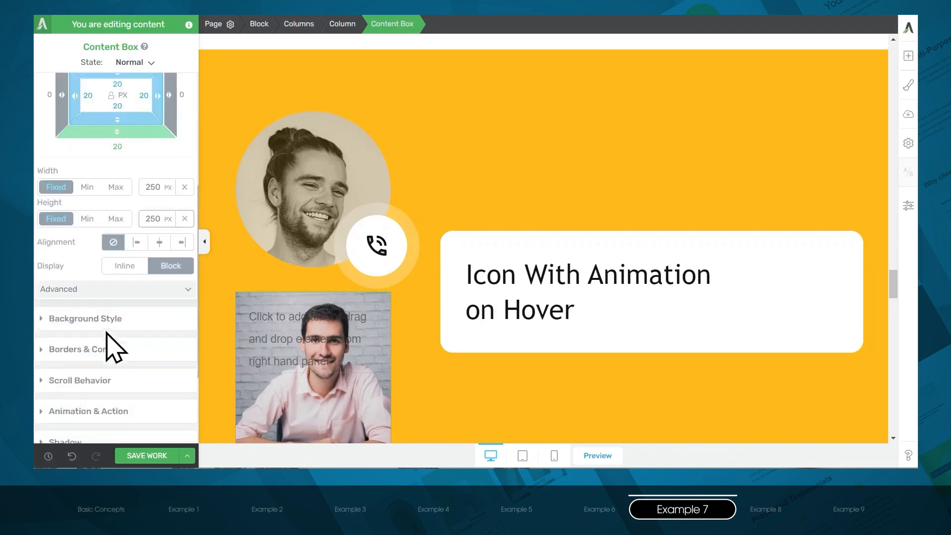
pyautogui.click(115, 328)
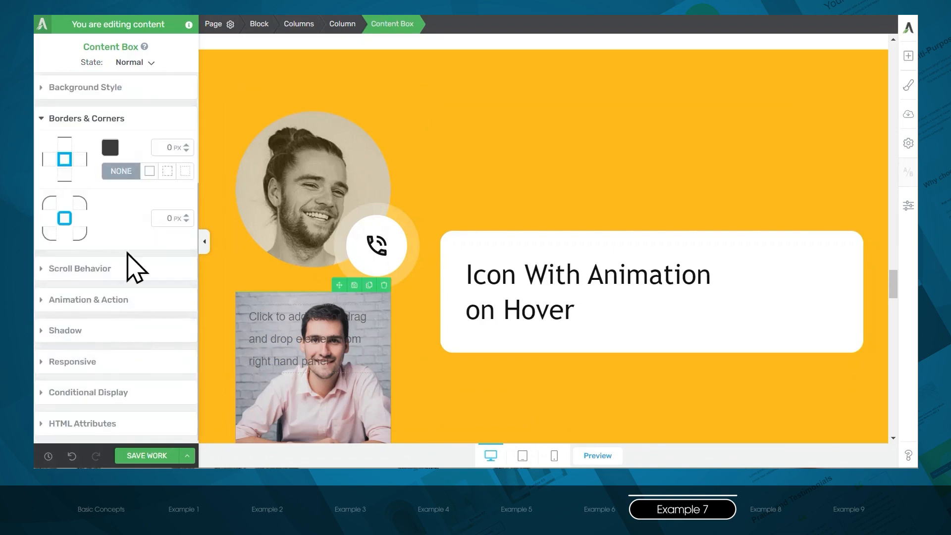
pyautogui.moveTo(187, 218); pyautogui.dragTo(198, 90)
pyautogui.scroll(2, 170, 297)
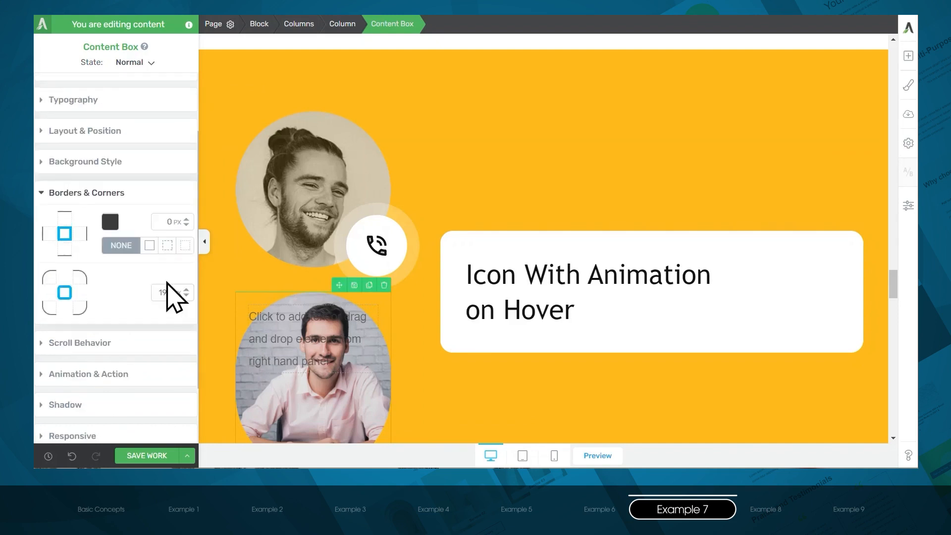
pyautogui.scroll(-1, 210, 307)
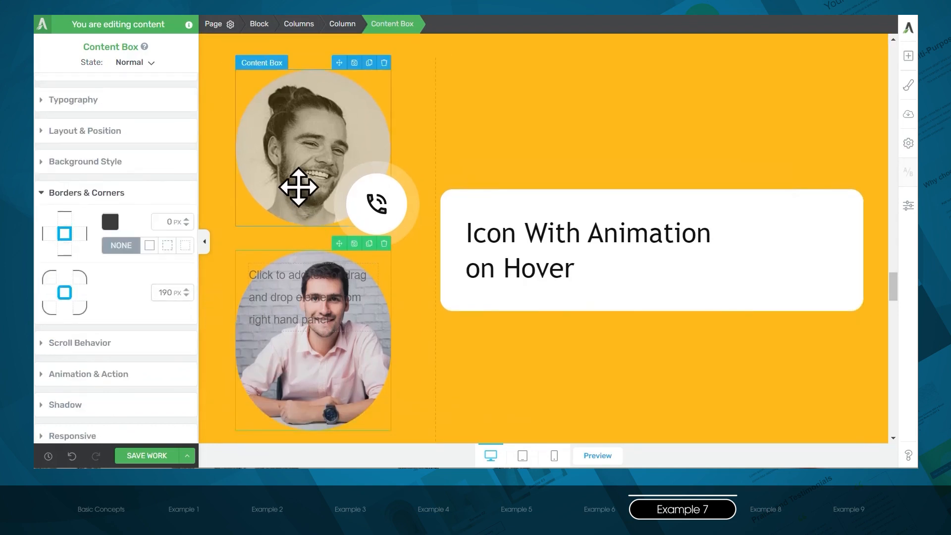
# - Set the photo content box's padding to 1 px on all sides
pyautogui.click(105, 133)
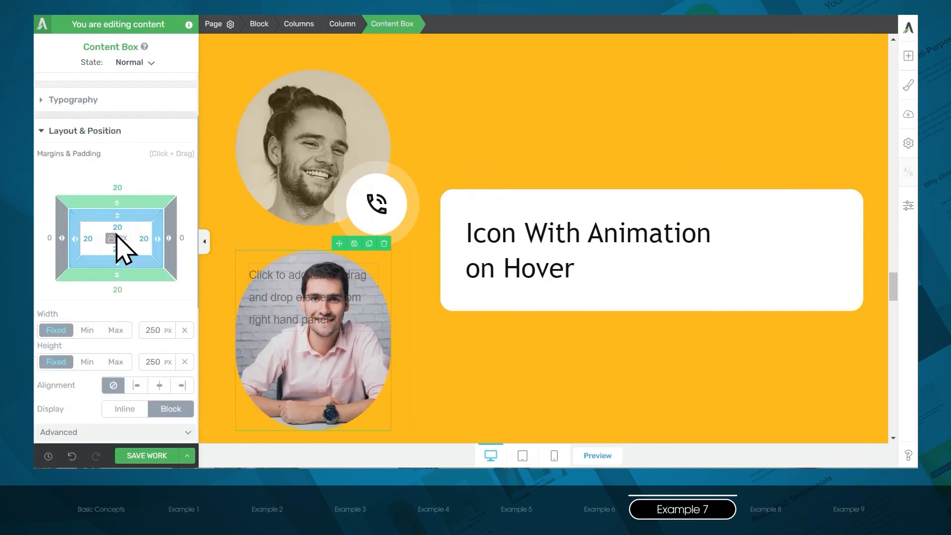
pyautogui.click(126, 226)
pyautogui.write('1')
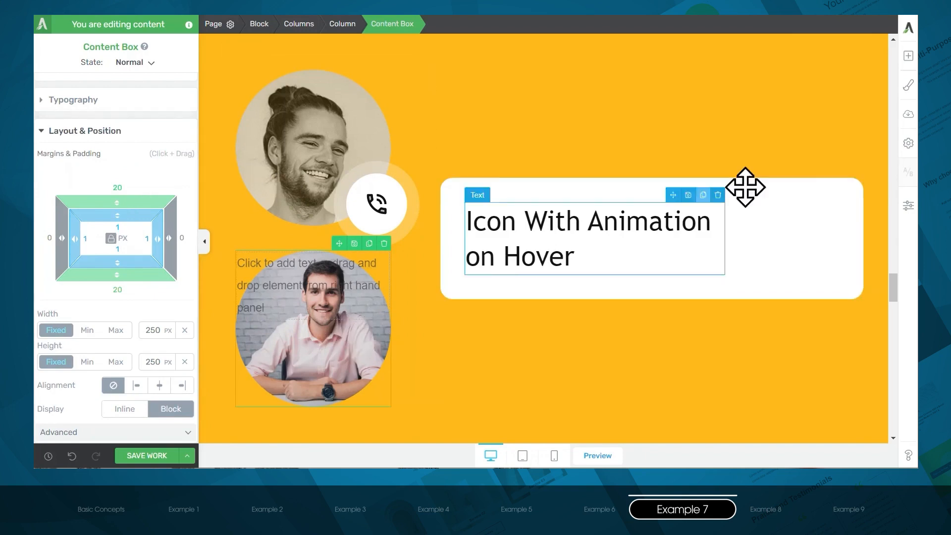
# - Insert an icon into the photo content box, using the duotone phone-in-talk symbol from the icon library's phone results
pyautogui.click(909, 56)
pyautogui.write('Icon')
pyautogui.moveTo(863, 127); pyautogui.dragTo(314, 305)
pyautogui.write('phone')
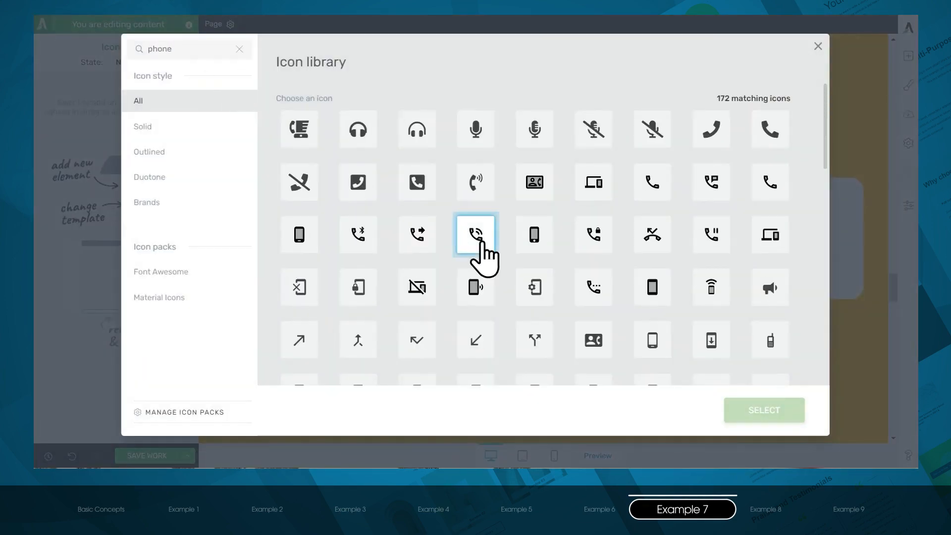
pyautogui.click(477, 238)
pyautogui.click(773, 414)
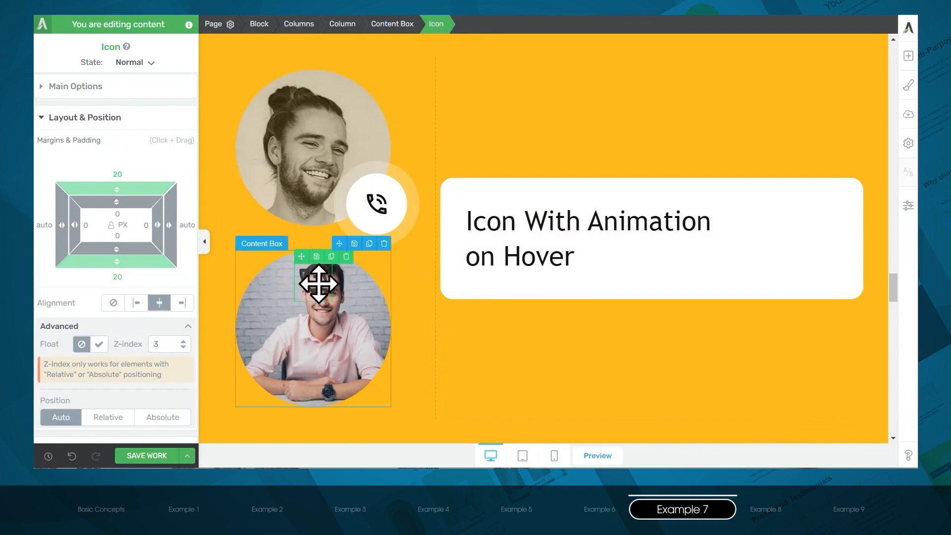
# - Give the new phone icon a solid white background color (#ffffff) at full opacity
pyautogui.moveTo(319, 284); pyautogui.dragTo(379, 212)
pyautogui.click(66, 118)
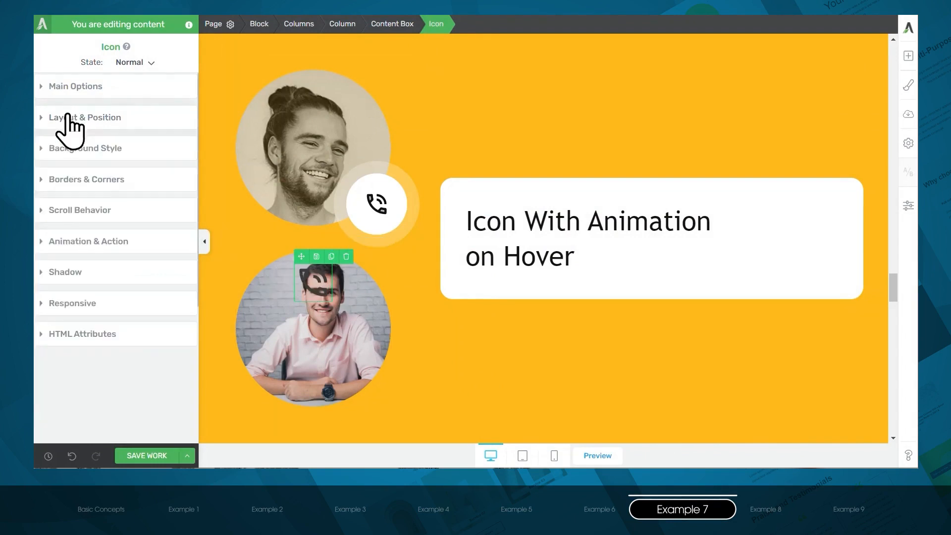
pyautogui.click(89, 149)
pyautogui.click(128, 173)
pyautogui.moveTo(82, 191); pyautogui.dragTo(31, 151)
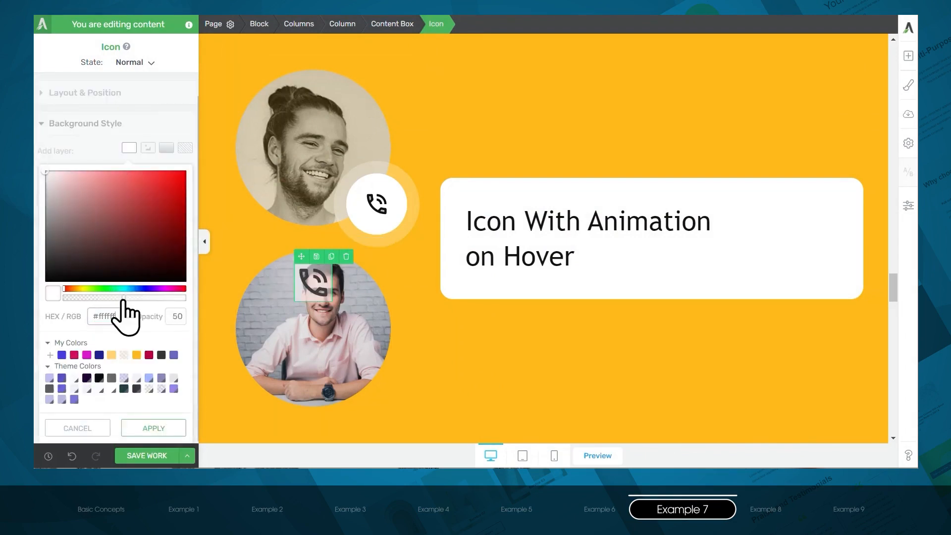
pyautogui.moveTo(124, 299); pyautogui.dragTo(212, 303)
pyautogui.click(169, 425)
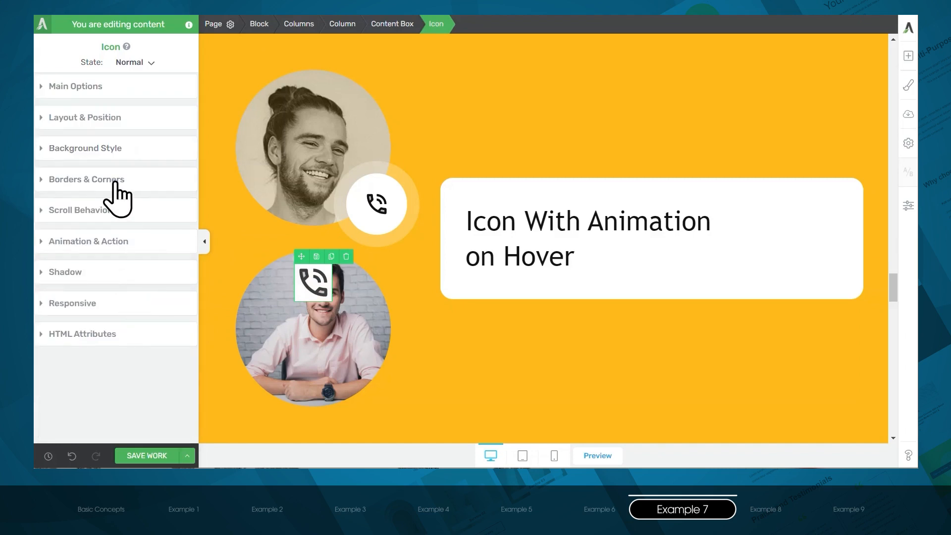
# - Round all corners of the phone icon to 72 px and set its padding to 29 px on all sides
pyautogui.click(109, 182)
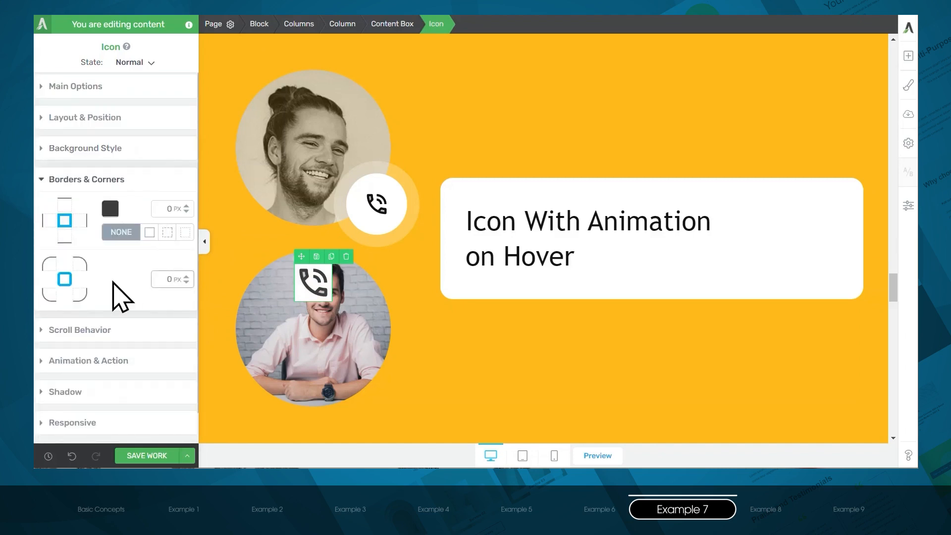
pyautogui.moveTo(191, 280); pyautogui.dragTo(188, 239)
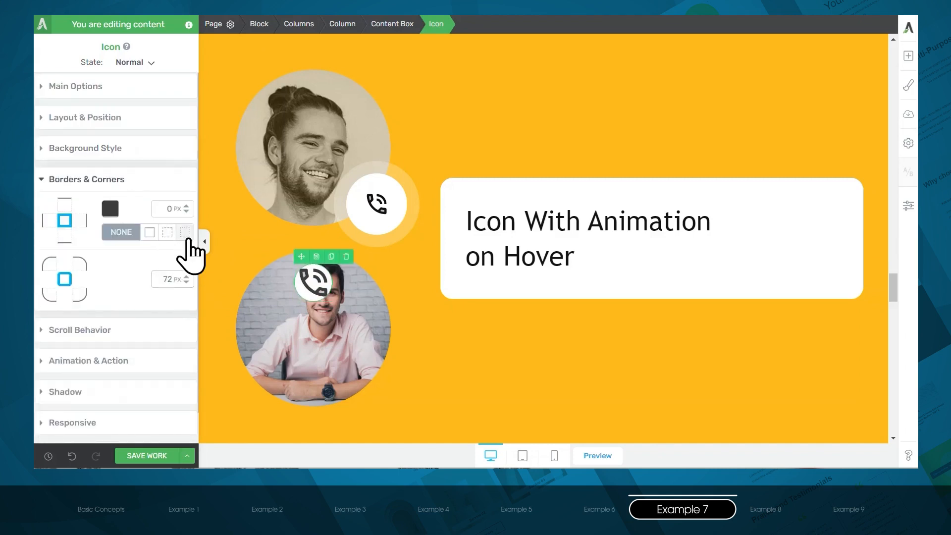
pyautogui.click(115, 118)
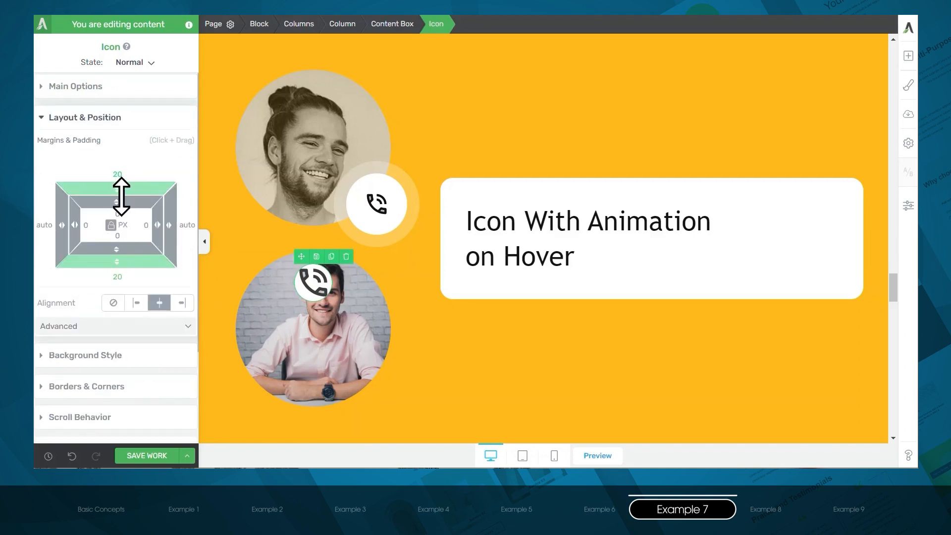
pyautogui.moveTo(121, 198); pyautogui.dragTo(123, 238)
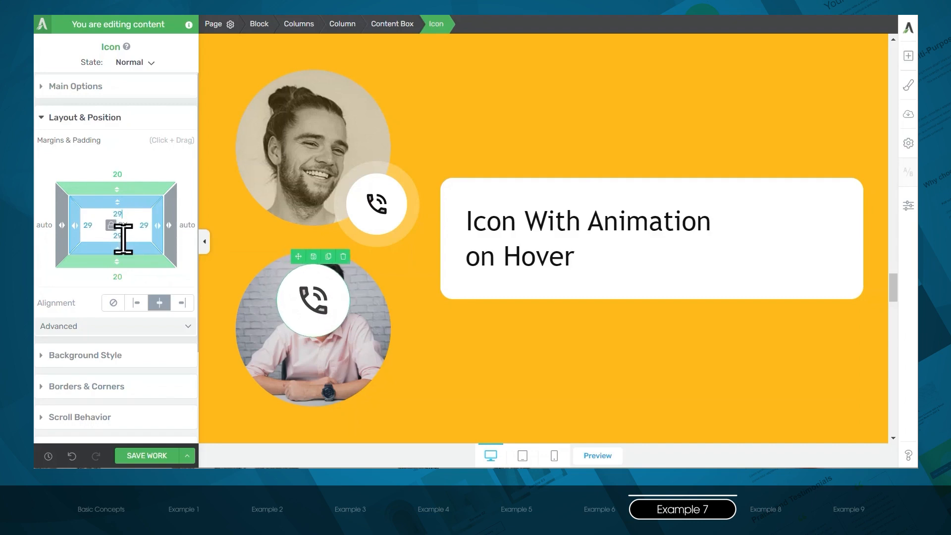
# - Set the new phone icon's size to 45 px and start a drop shadow in white (#ffffff) at 34% opacity
pyautogui.click(85, 87)
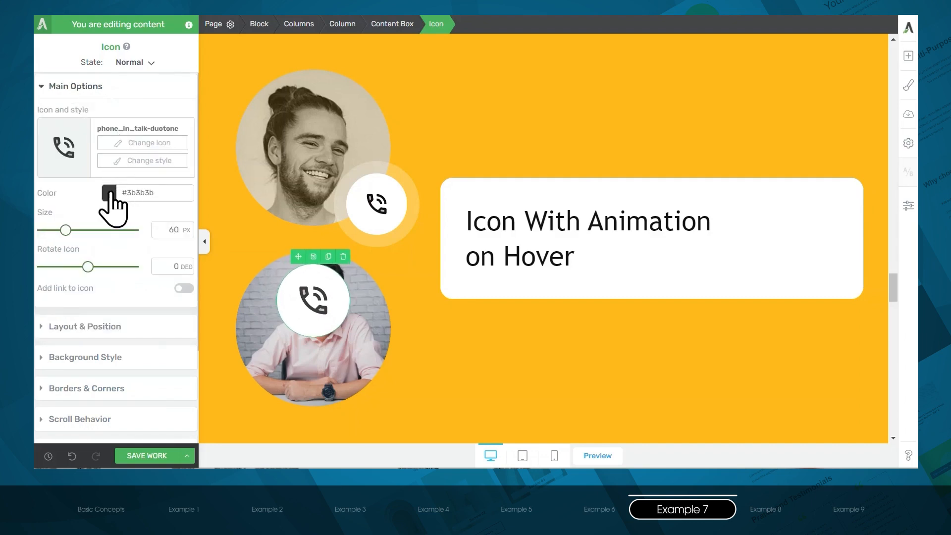
pyautogui.moveTo(65, 230); pyautogui.dragTo(58, 230)
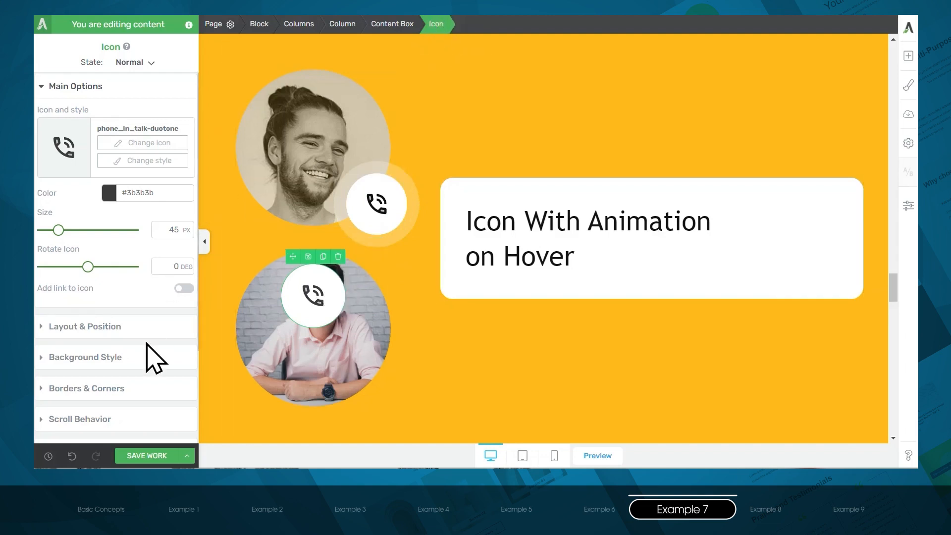
pyautogui.scroll(-3, 147, 352)
pyautogui.click(77, 362)
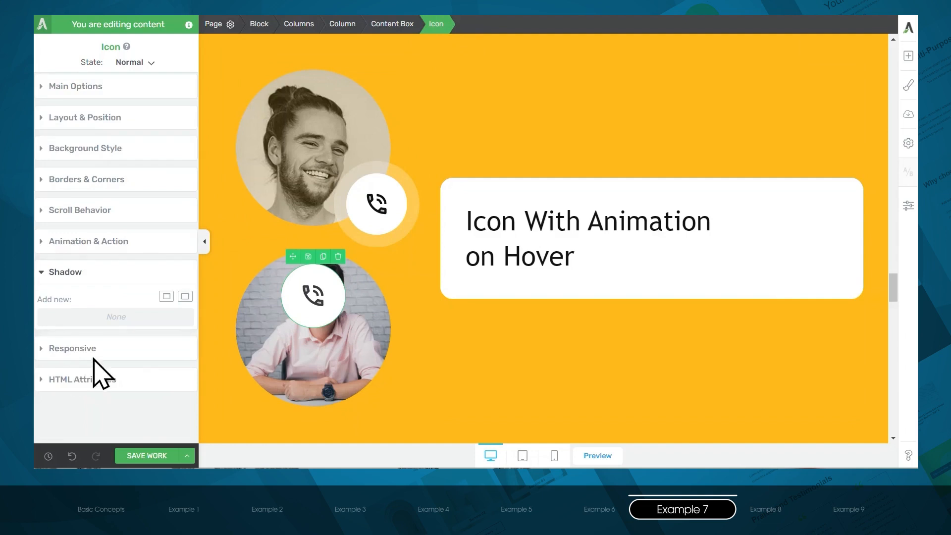
pyautogui.click(185, 297)
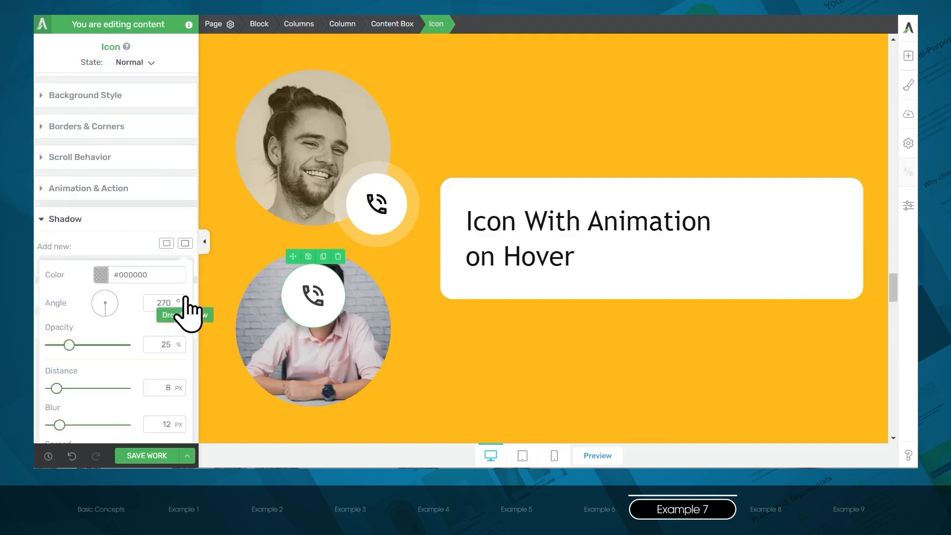
pyautogui.click(99, 212)
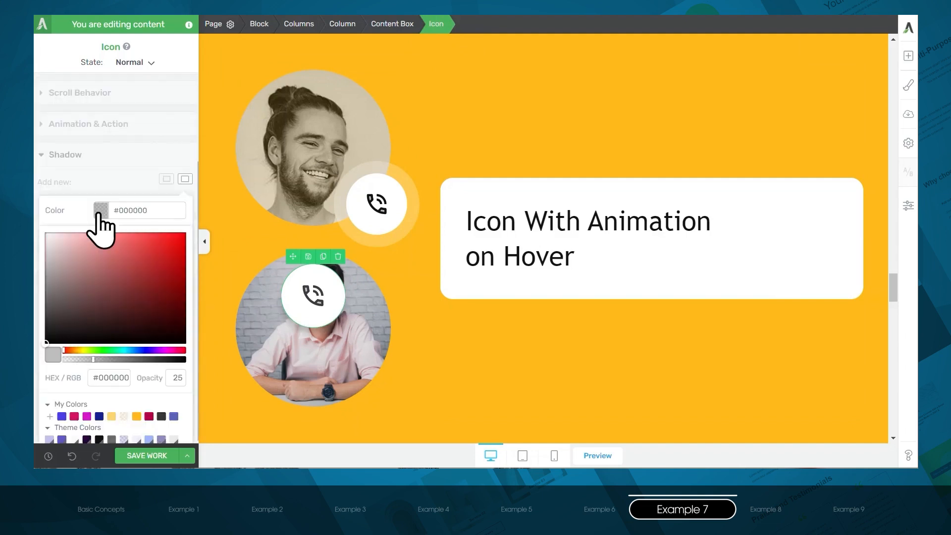
pyautogui.moveTo(95, 229); pyautogui.dragTo(31, 176)
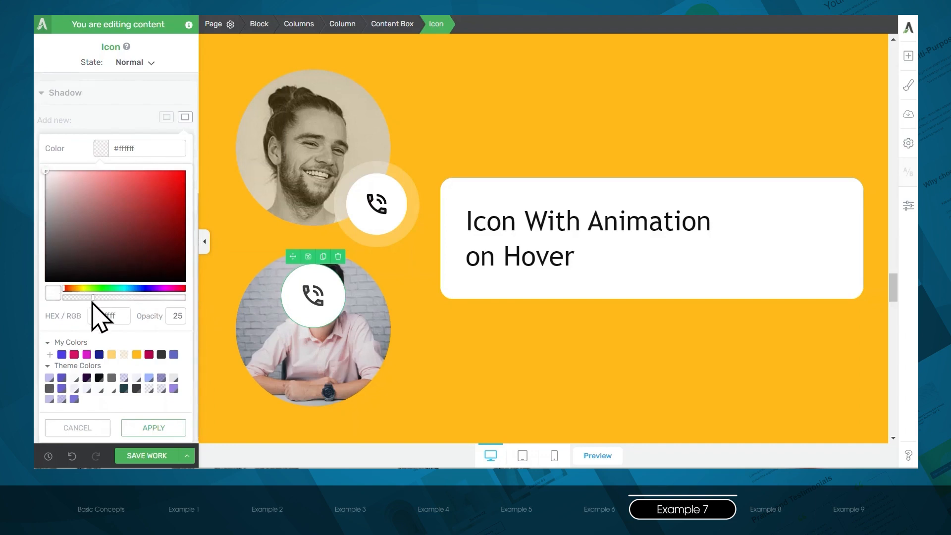
pyautogui.moveTo(93, 297); pyautogui.dragTo(105, 297)
pyautogui.click(148, 429)
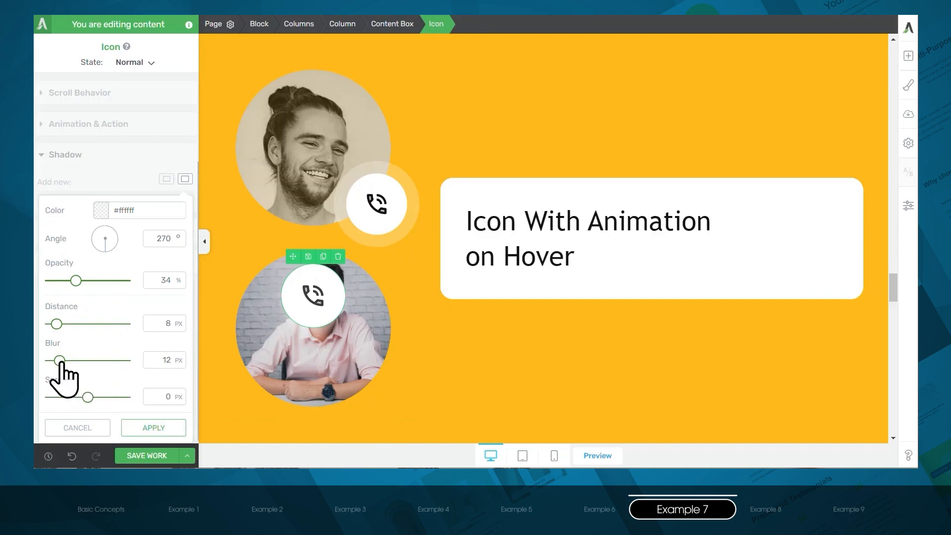
# - Set the drop shadow's blur to 0 px, spread to 17 px and distance to 0 px, and apply it
pyautogui.moveTo(60, 361); pyautogui.dragTo(38, 376)
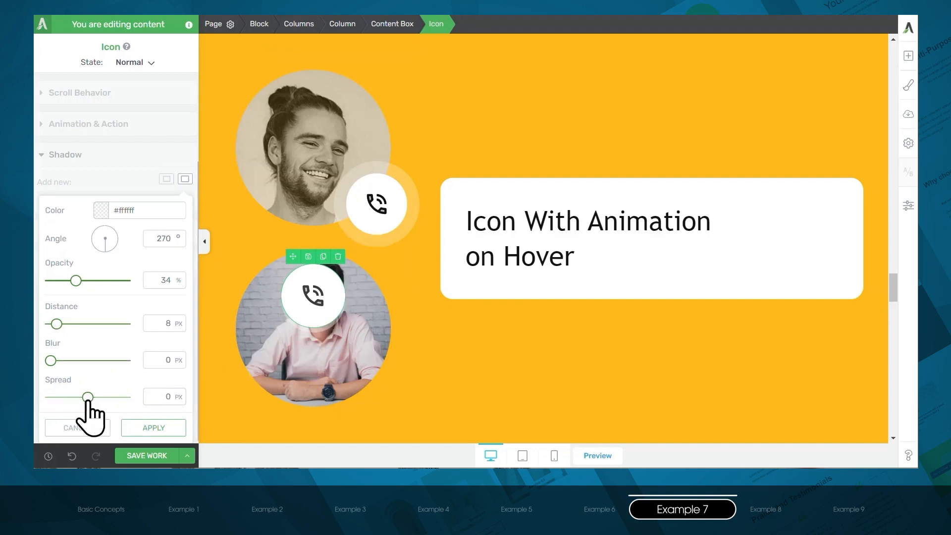
pyautogui.moveTo(88, 401); pyautogui.dragTo(100, 407)
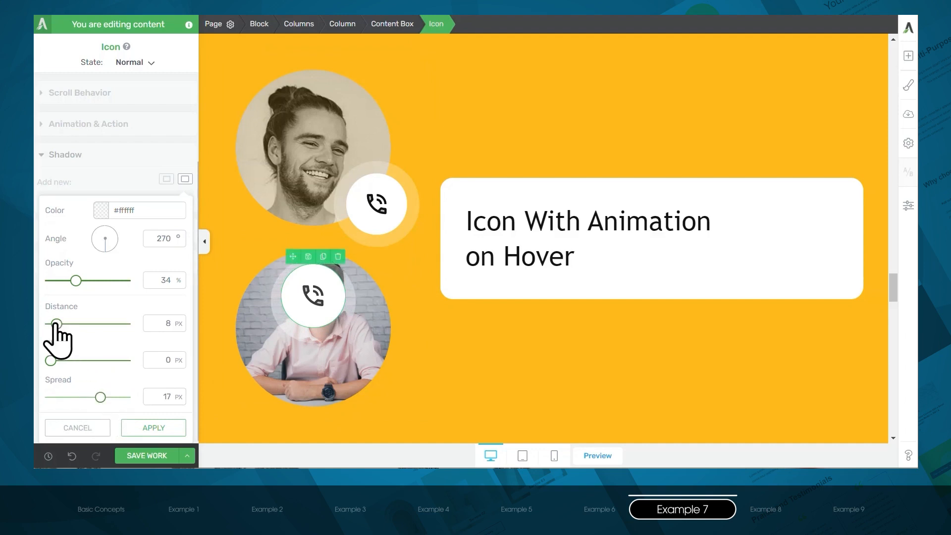
pyautogui.moveTo(54, 324); pyautogui.dragTo(43, 326)
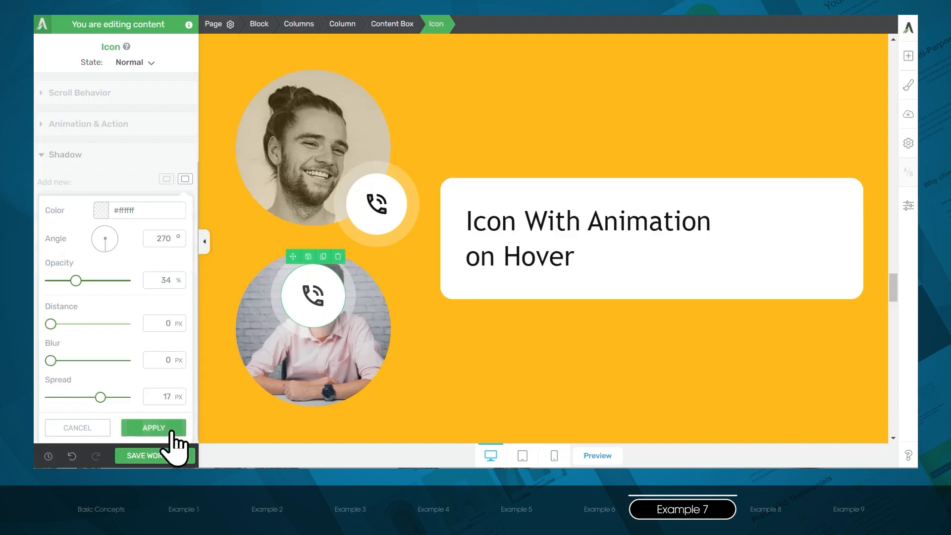
pyautogui.click(153, 427)
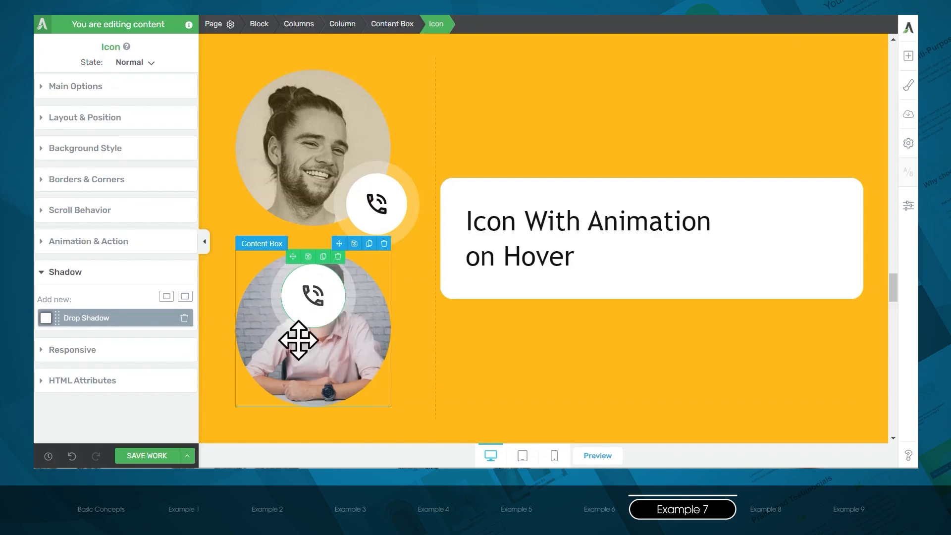
# - Give the phone icon an absolute position with a bottom offset of -37 px and a right offset of -28 px
pyautogui.click(107, 120)
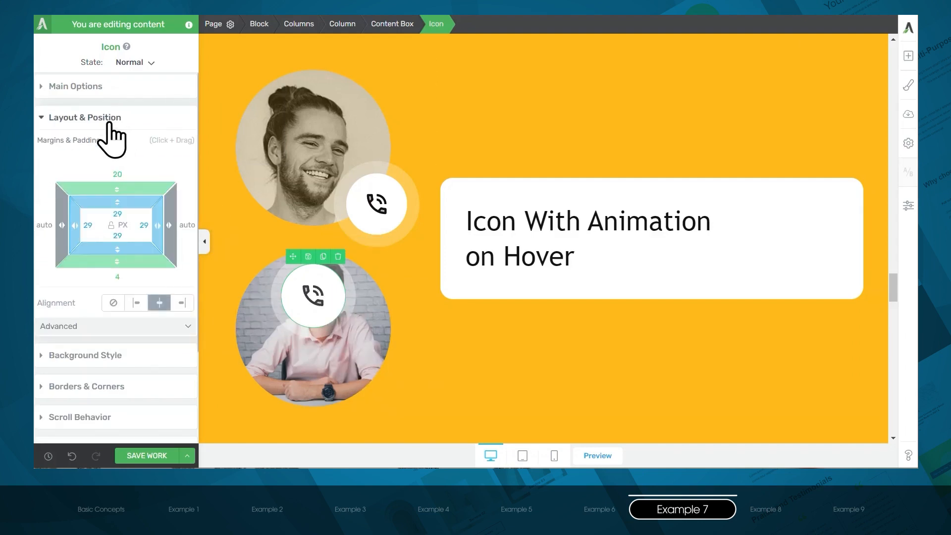
pyautogui.click(112, 327)
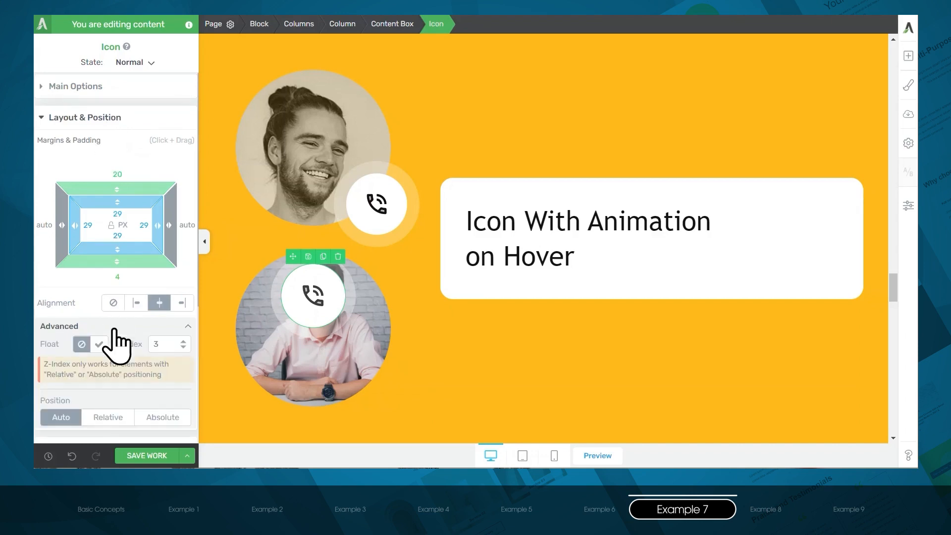
pyautogui.click(163, 419)
pyautogui.scroll(-2, 167, 378)
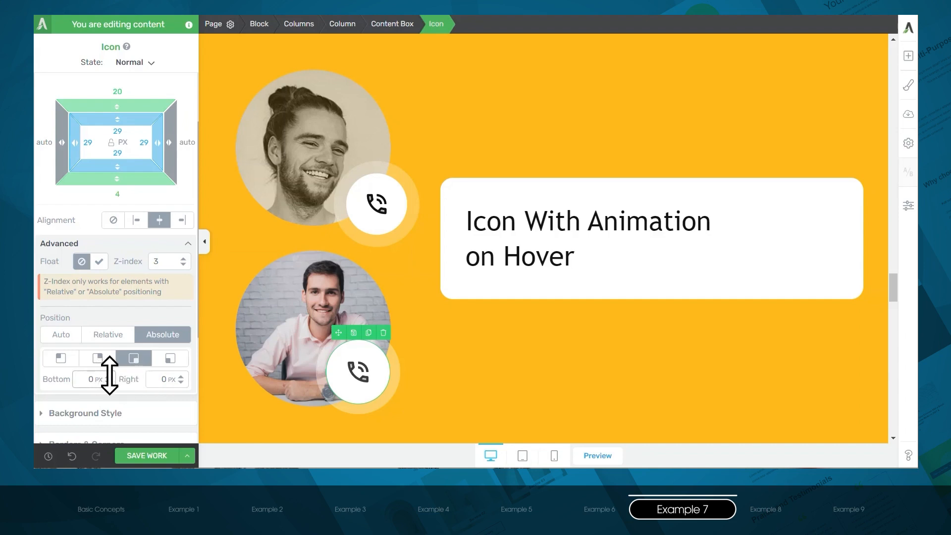
pyautogui.moveTo(110, 375); pyautogui.dragTo(111, 401)
pyautogui.moveTo(184, 378); pyautogui.dragTo(187, 399)
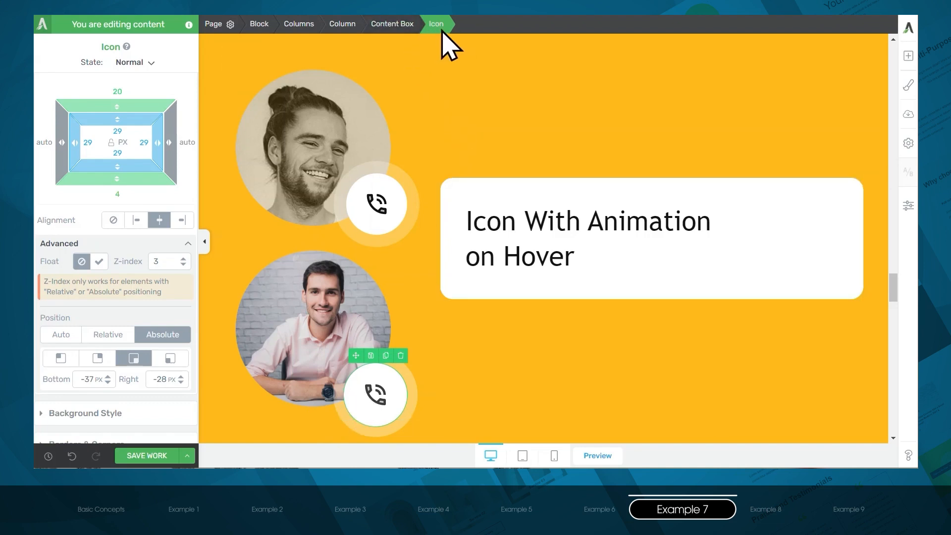
# - Switch the phone icon to its hover state and set its color there to green (#239a43)
pyautogui.click(149, 63)
pyautogui.click(119, 100)
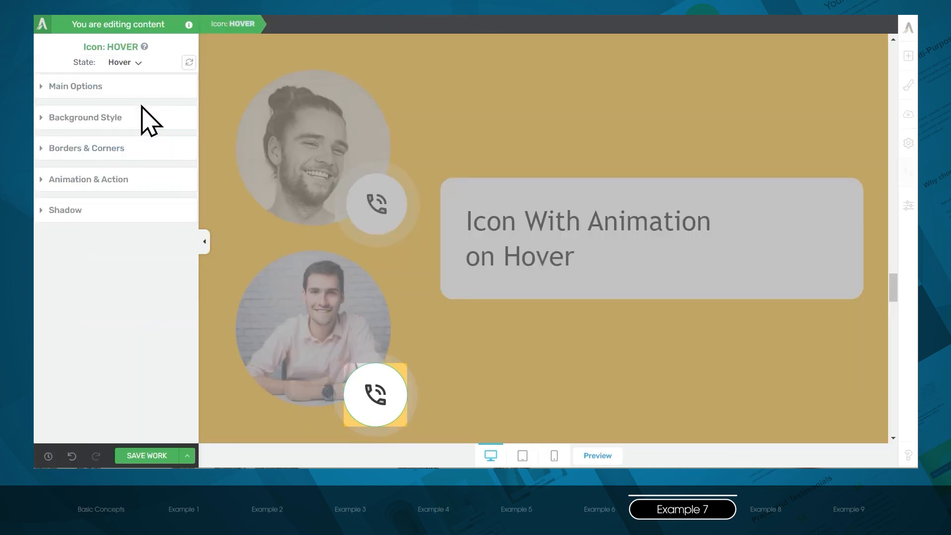
pyautogui.click(101, 89)
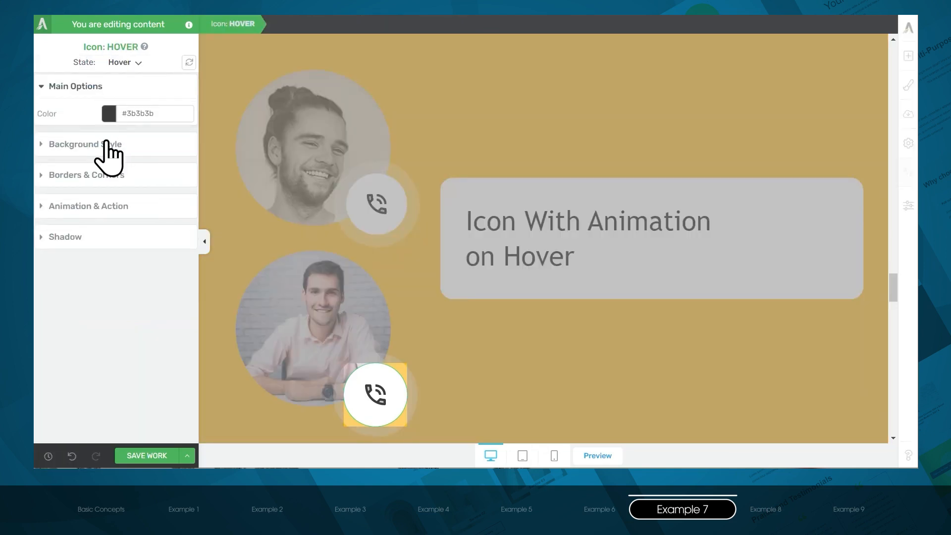
pyautogui.click(109, 114)
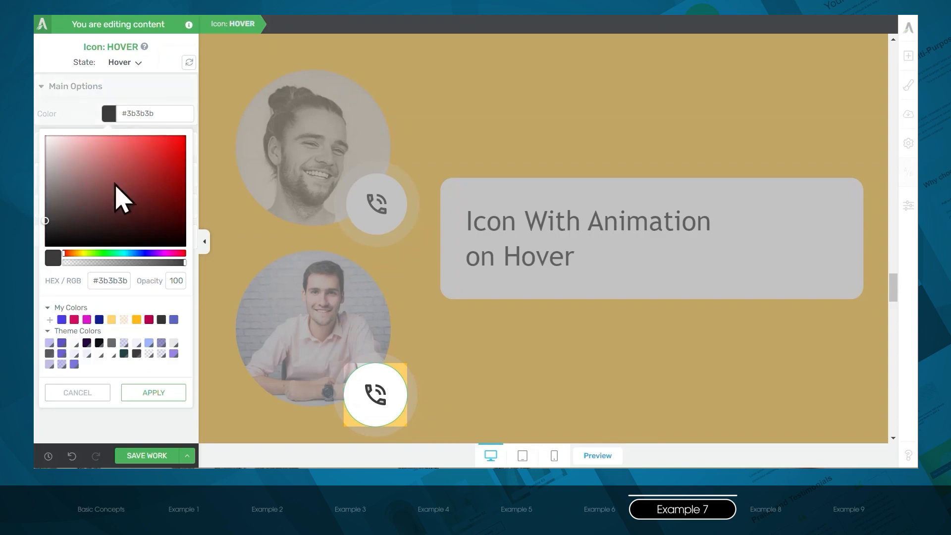
pyautogui.click(109, 253)
pyautogui.moveTo(118, 213)
pyautogui.mouseDown()
pyautogui.moveTo(121, 198)
pyautogui.moveTo(154, 180)
pyautogui.mouseUp()
pyautogui.click(161, 394)
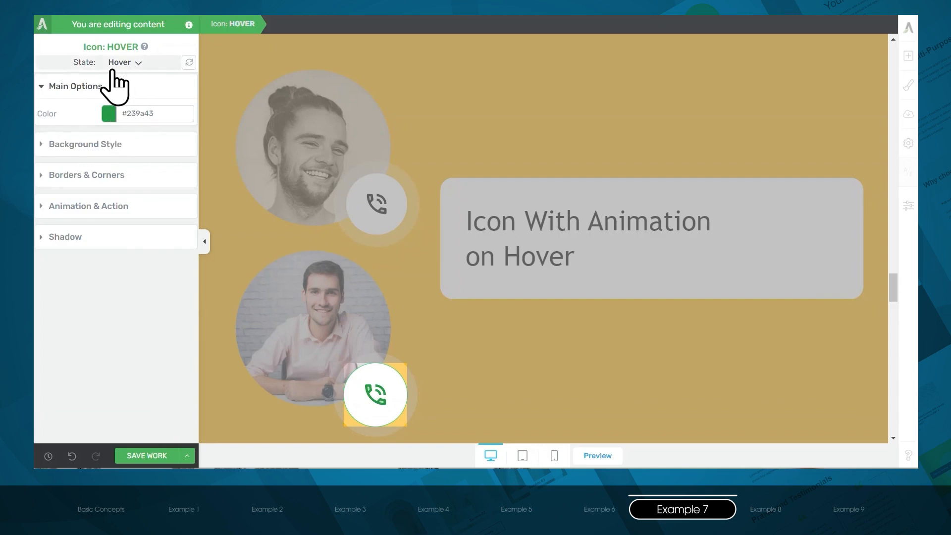
# - Add the Pulse CSS animation to the phone icon's hover state
pyautogui.click(112, 208)
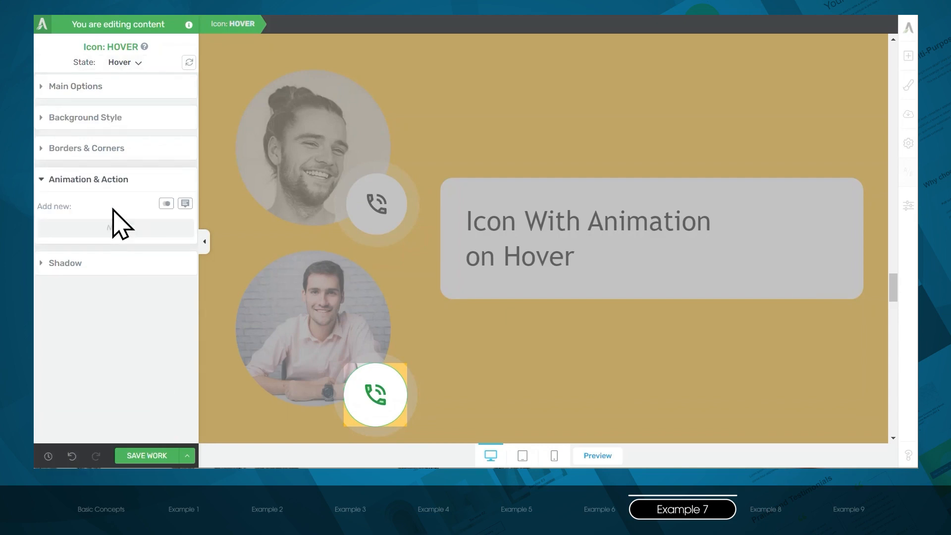
pyautogui.click(164, 206)
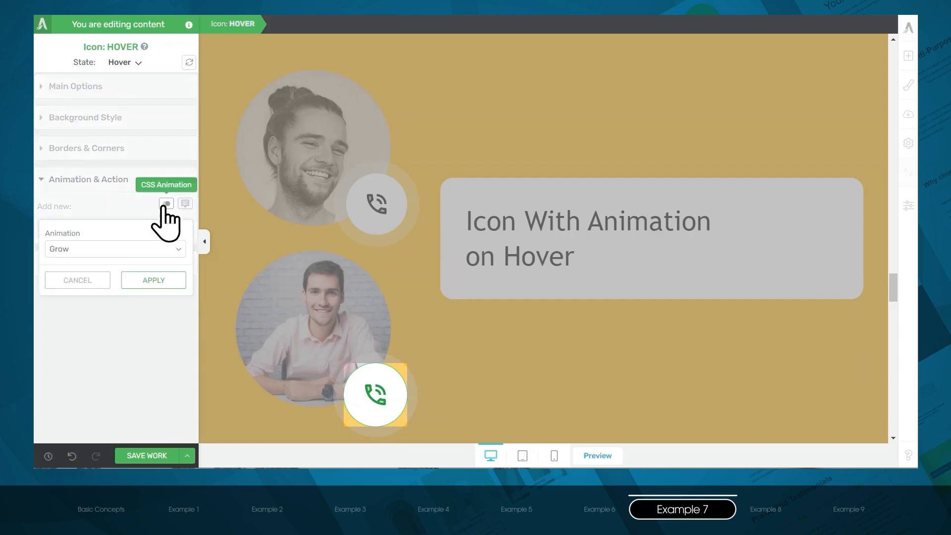
pyautogui.click(161, 251)
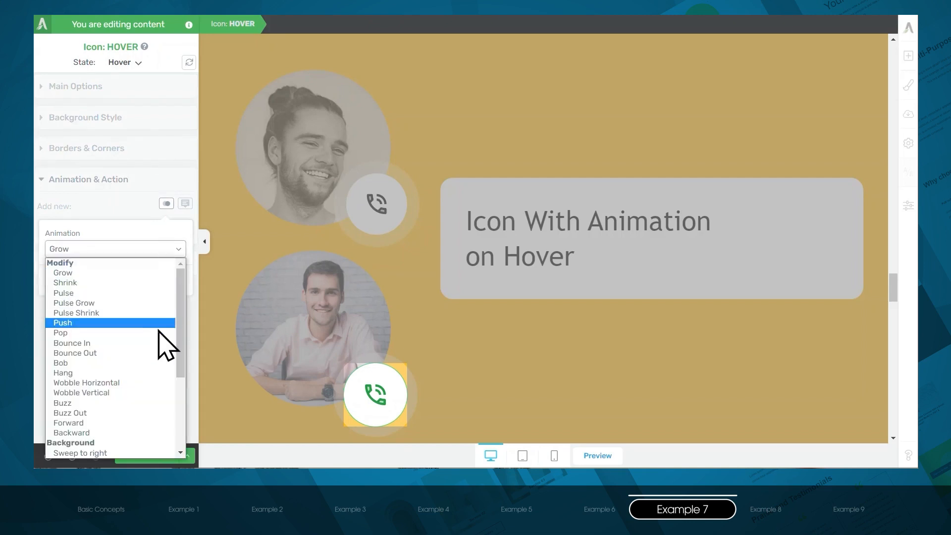
pyautogui.scroll(-3, 157, 379)
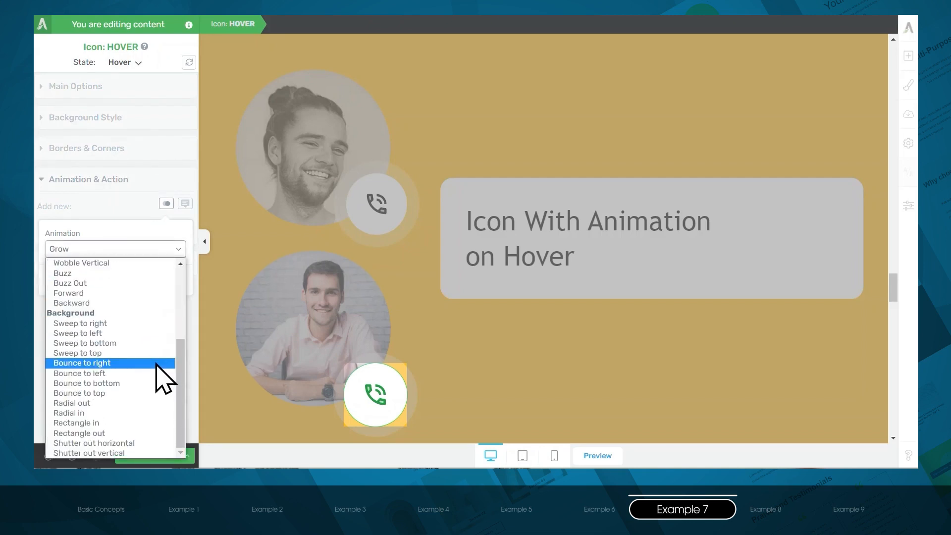
pyautogui.scroll(3, 158, 379)
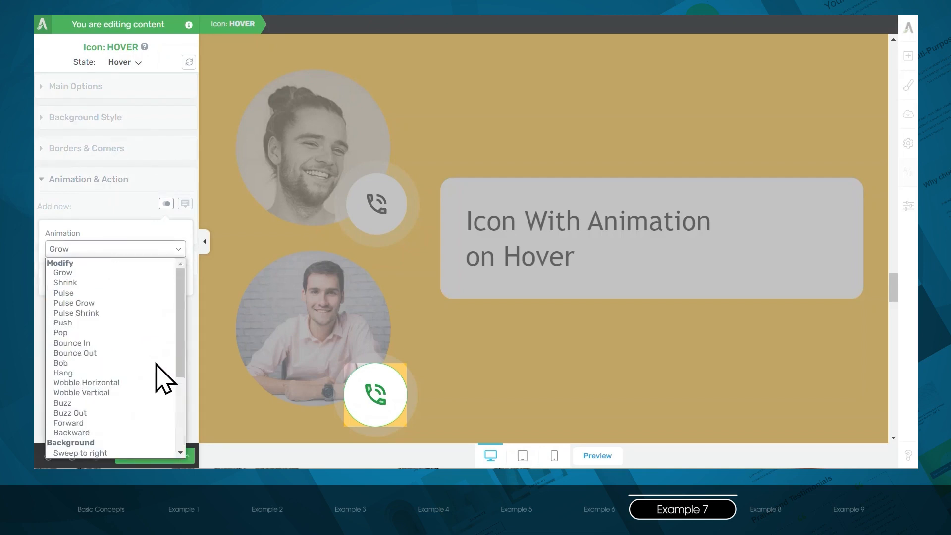
pyautogui.click(136, 293)
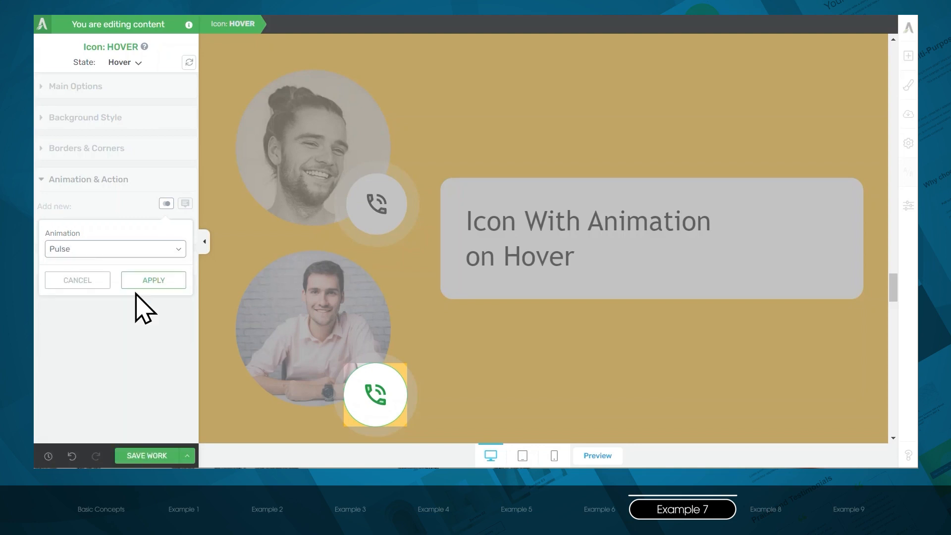
pyautogui.click(170, 282)
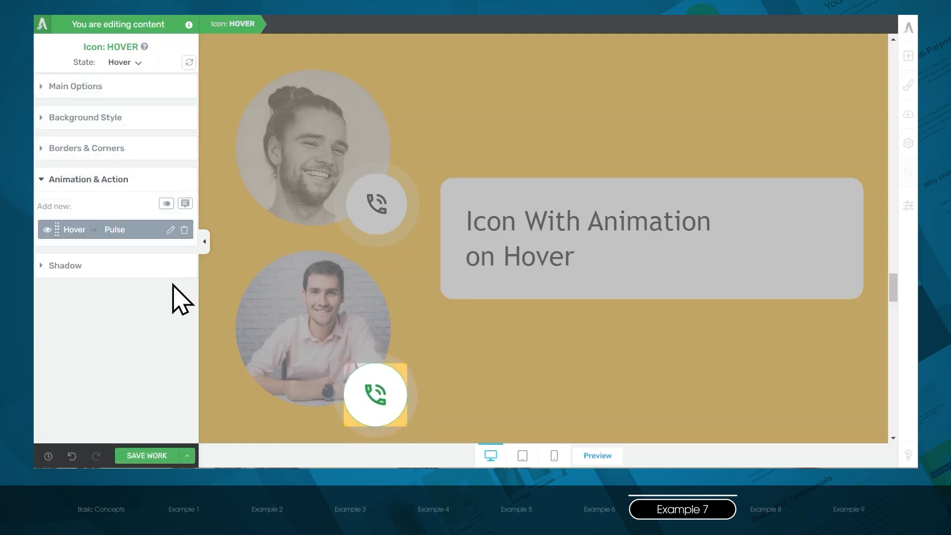
# - Return the phone icon to its normal state and add the Rotate CSS animation without looping
pyautogui.click(140, 63)
pyautogui.click(139, 77)
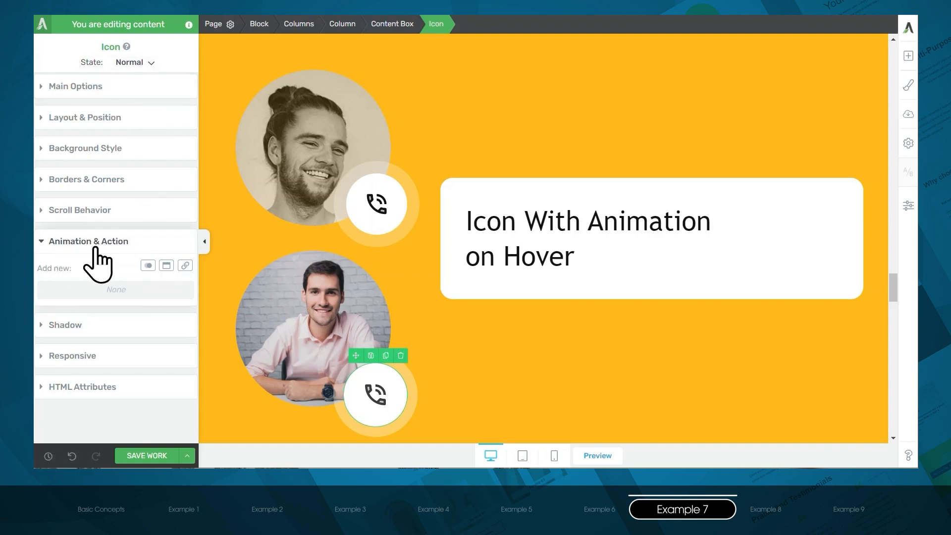
pyautogui.click(148, 266)
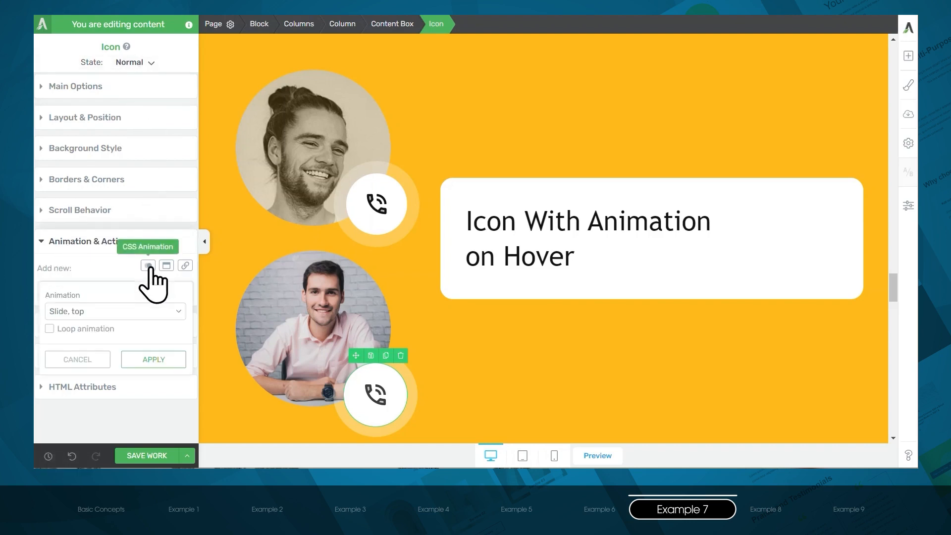
pyautogui.click(148, 314)
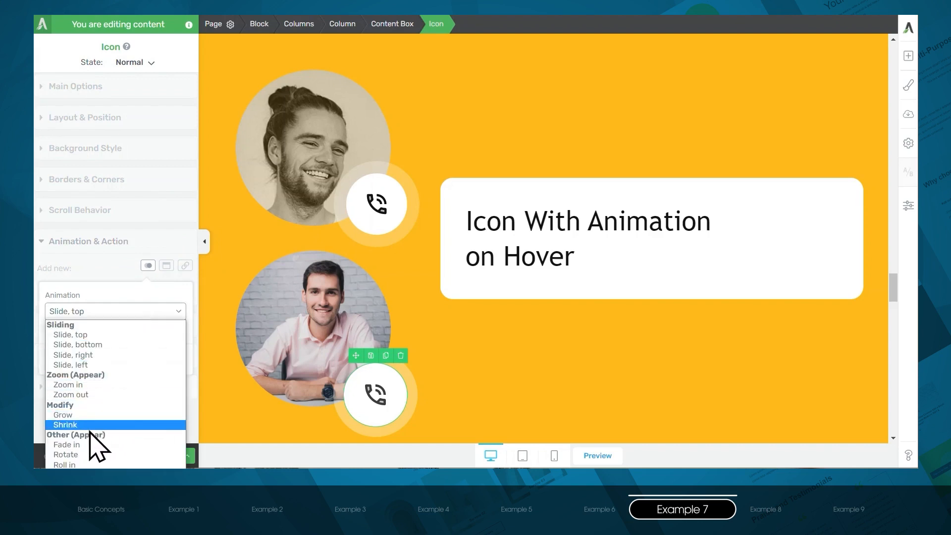
pyautogui.click(74, 455)
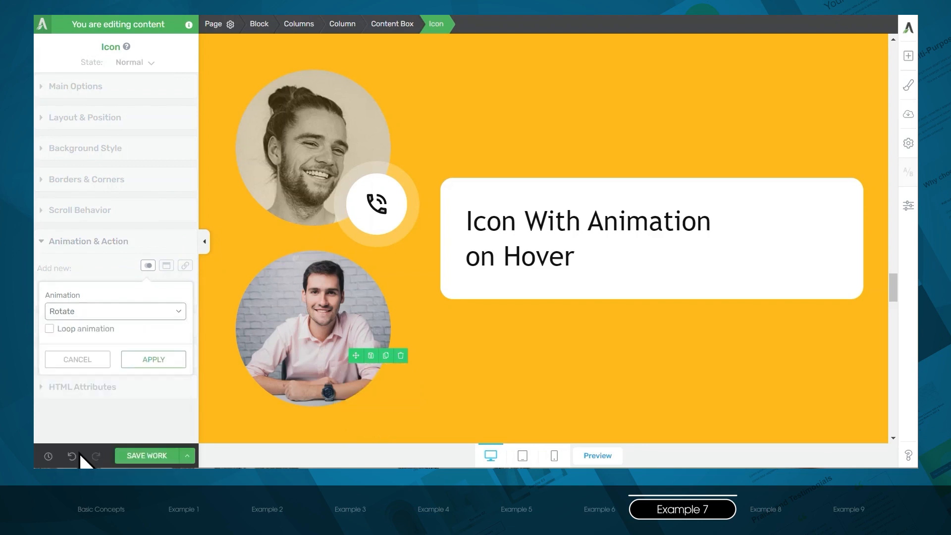
pyautogui.click(164, 358)
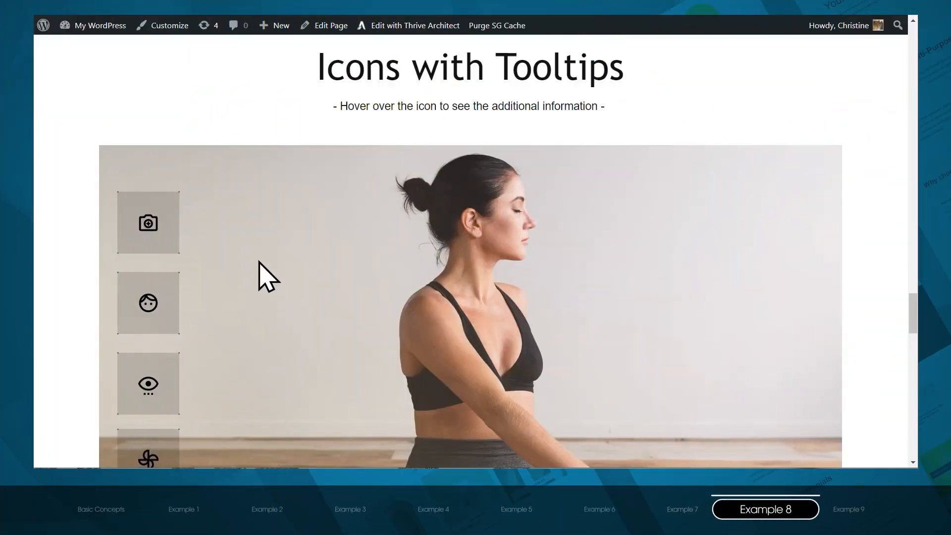
# - Examine the camera icon's settings and the hover state of the content box around it
pyautogui.moveTo(153, 229)
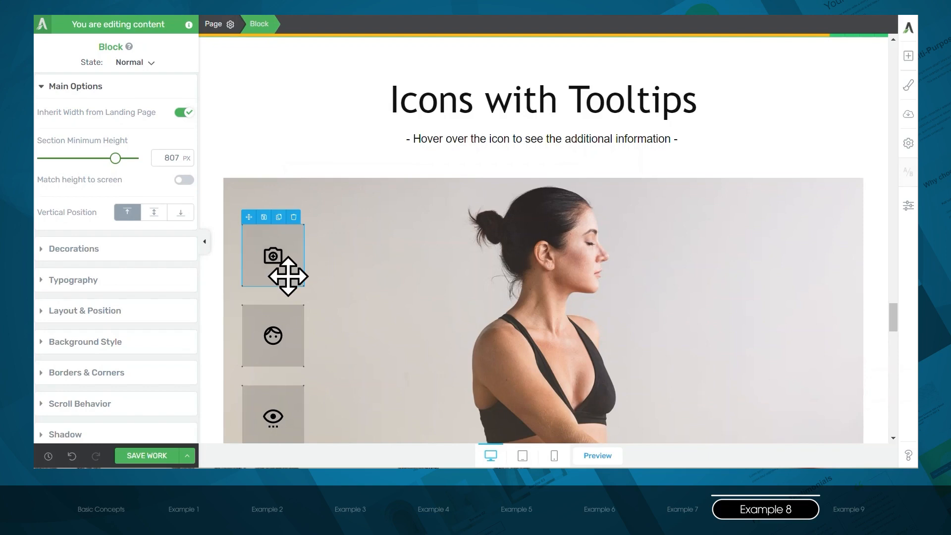
pyautogui.click(274, 264)
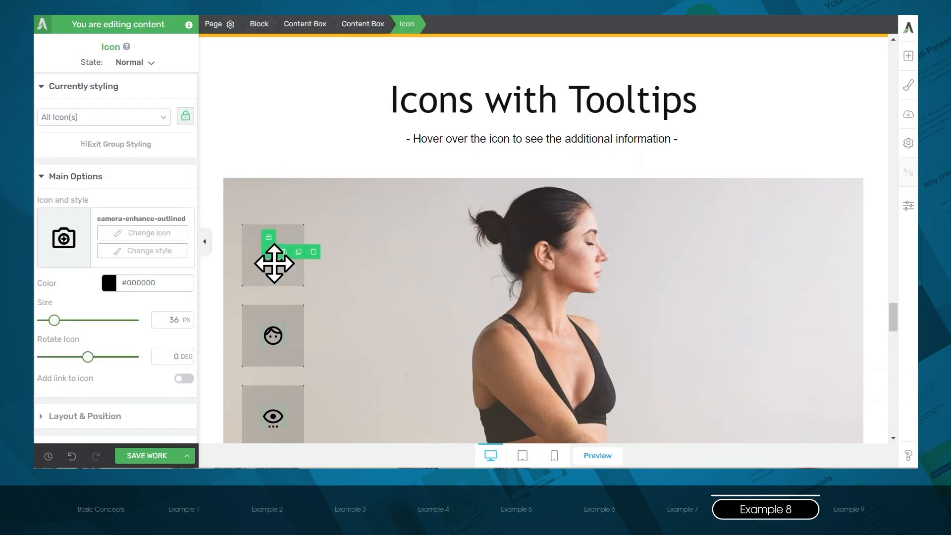
pyautogui.click(276, 282)
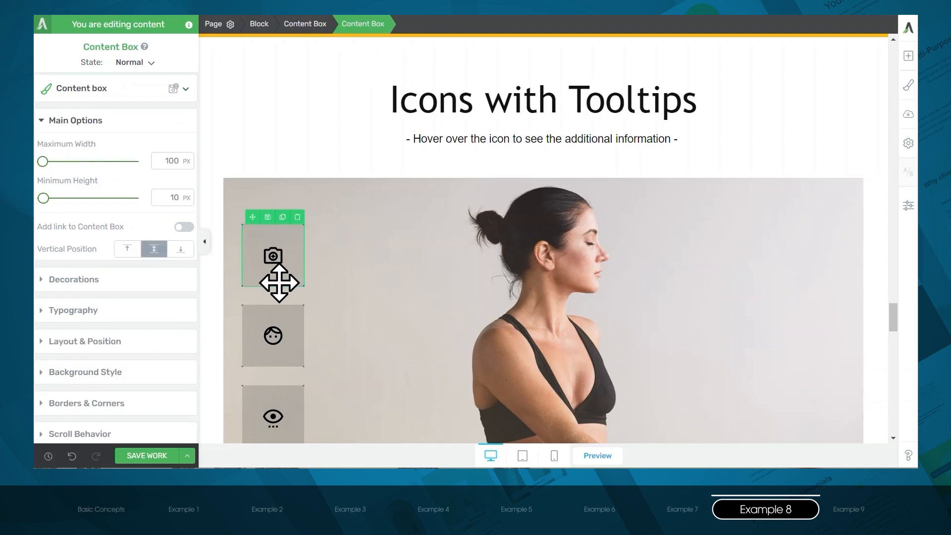
pyautogui.click(135, 63)
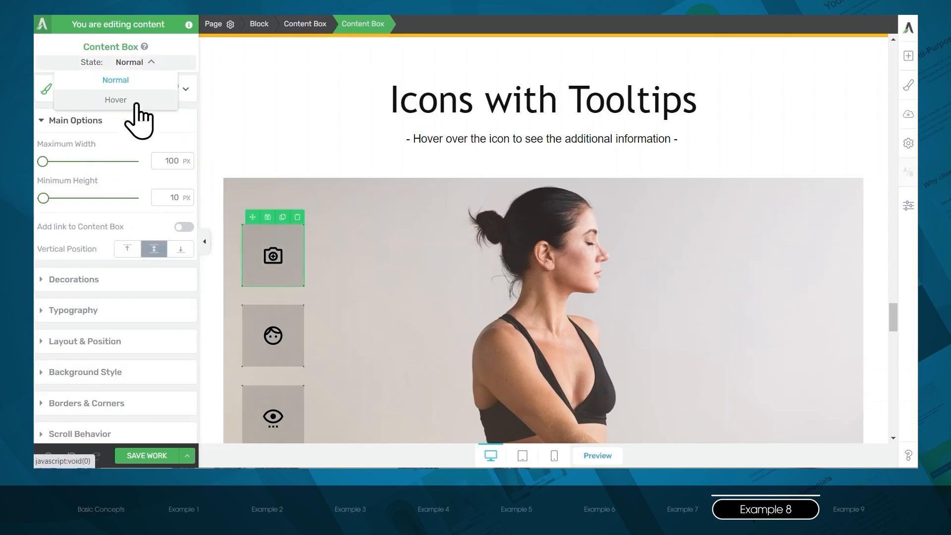
pyautogui.click(136, 101)
pyautogui.click(114, 181)
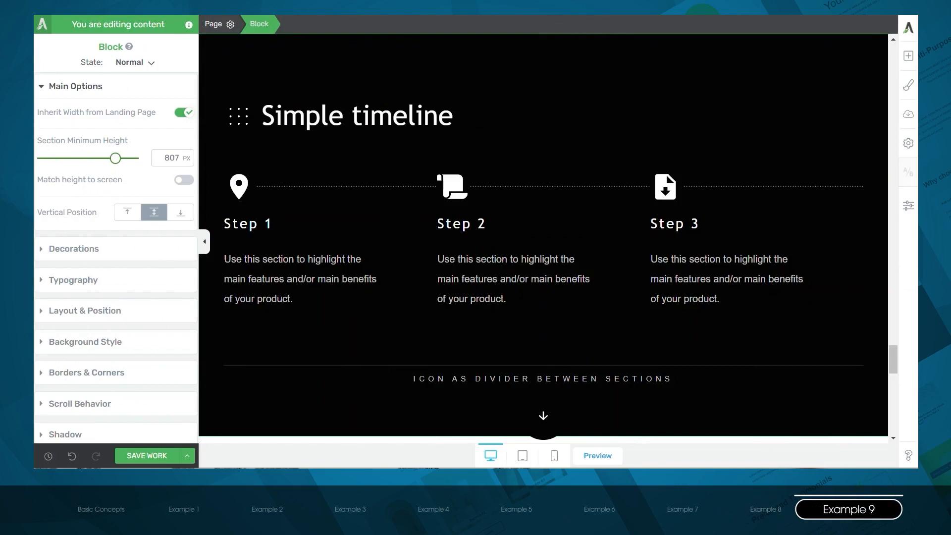
# - Insert a layout of three equal columns below the Simple timeline steps
pyautogui.click(909, 56)
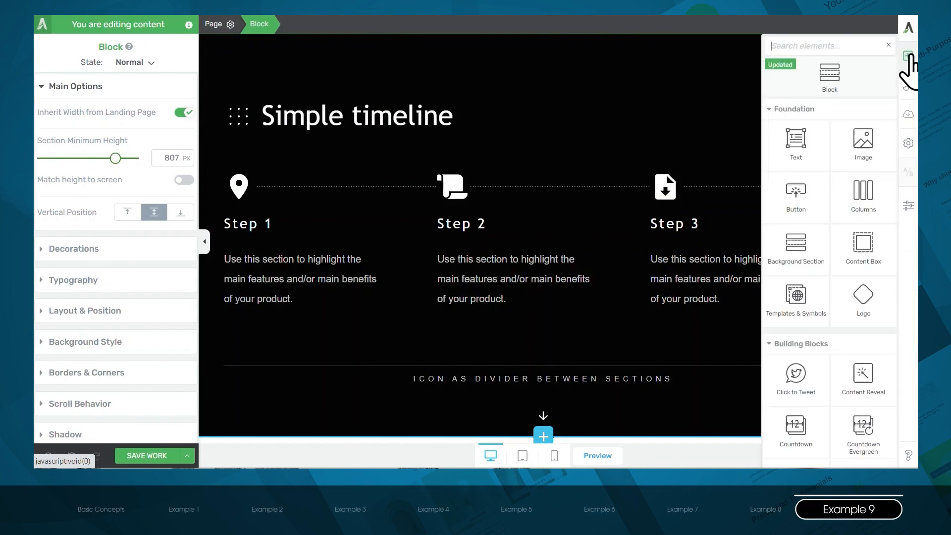
pyautogui.moveTo(867, 198); pyautogui.dragTo(526, 347)
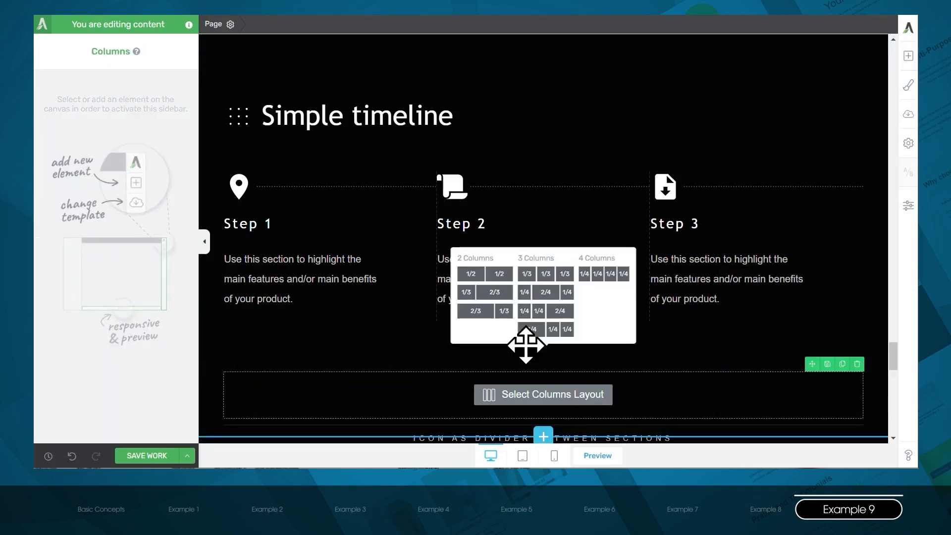
pyautogui.click(546, 274)
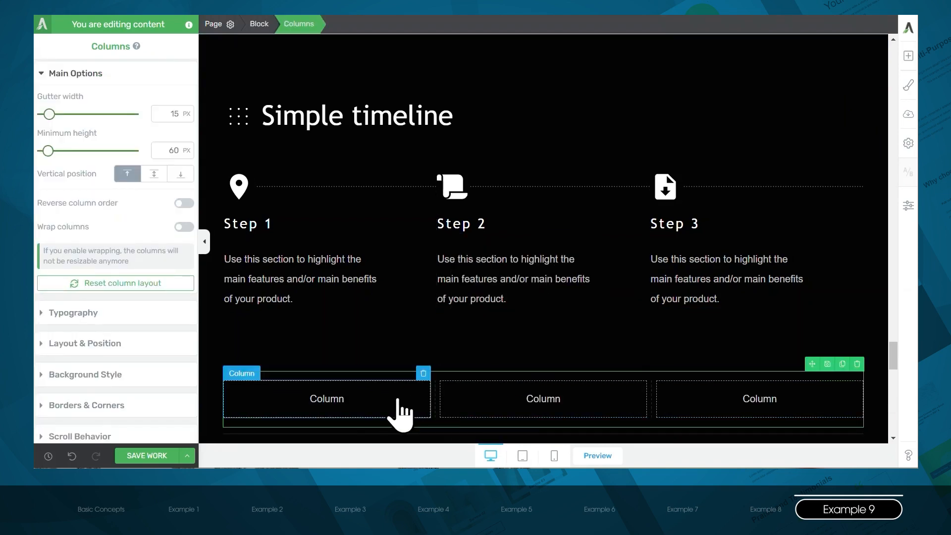
# - Add a content box to the first column and place a 1/3 and 2/3 column layout inside it
pyautogui.click(909, 55)
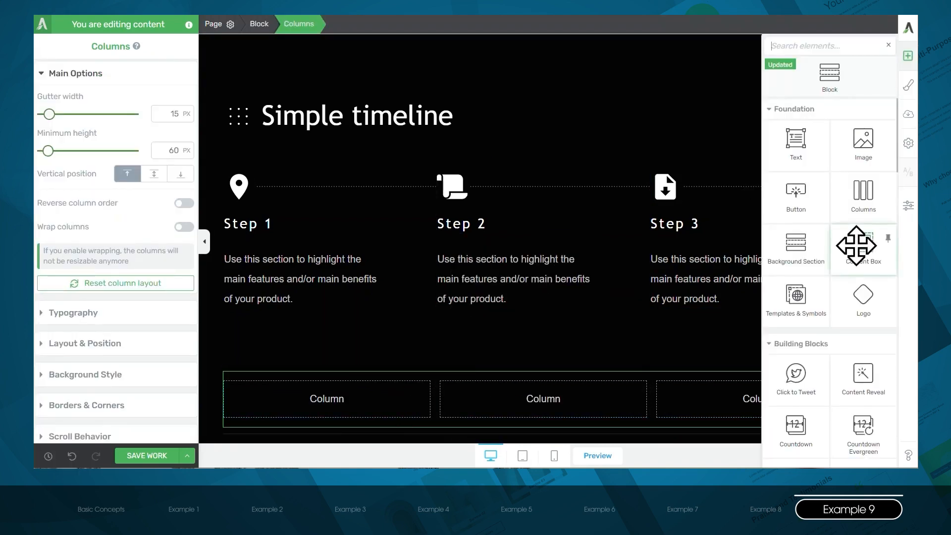
pyautogui.moveTo(857, 246); pyautogui.dragTo(332, 387)
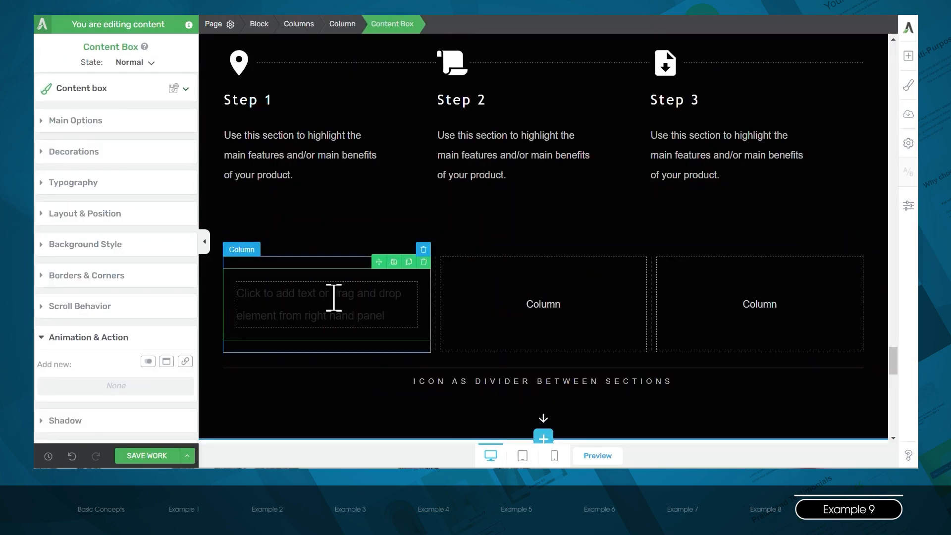
pyautogui.click(909, 56)
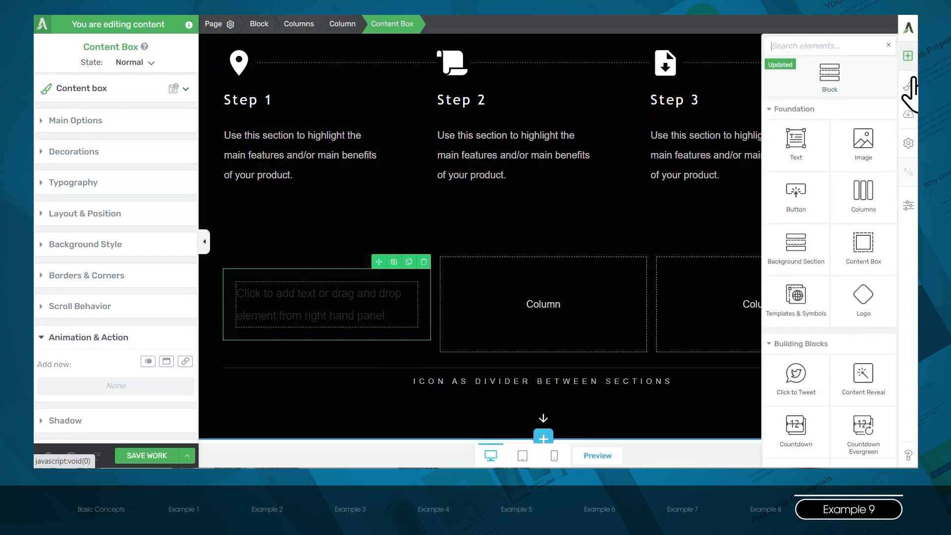
pyautogui.moveTo(876, 197); pyautogui.dragTo(336, 299)
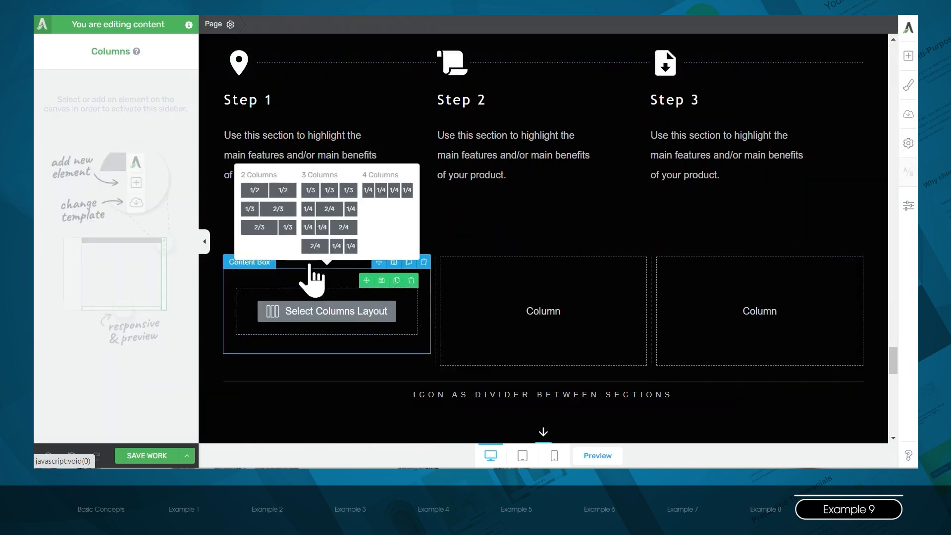
pyautogui.click(280, 208)
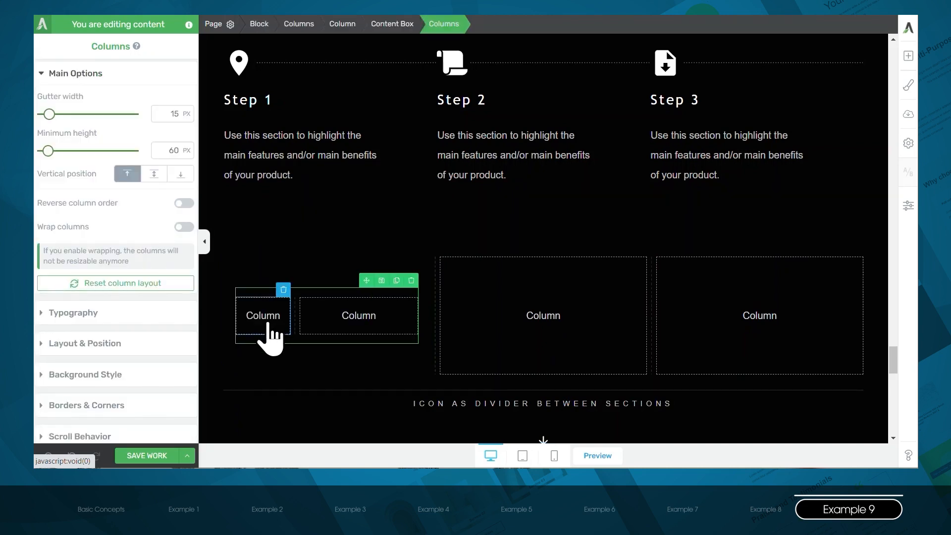
# - Add an icon to the narrow inner column, using the solid map marker found by searching the icon library for "map"
pyautogui.click(909, 55)
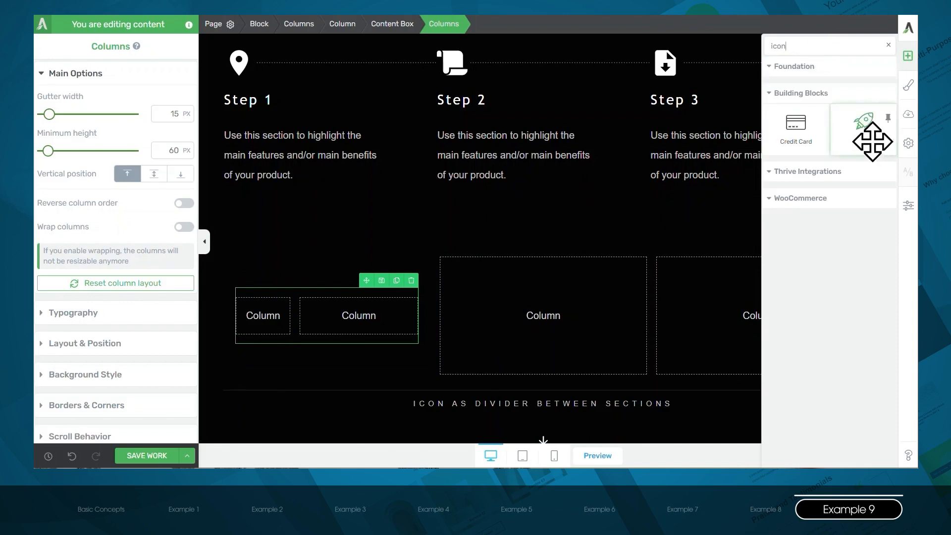
pyautogui.moveTo(866, 140); pyautogui.dragTo(266, 314)
pyautogui.write('map')
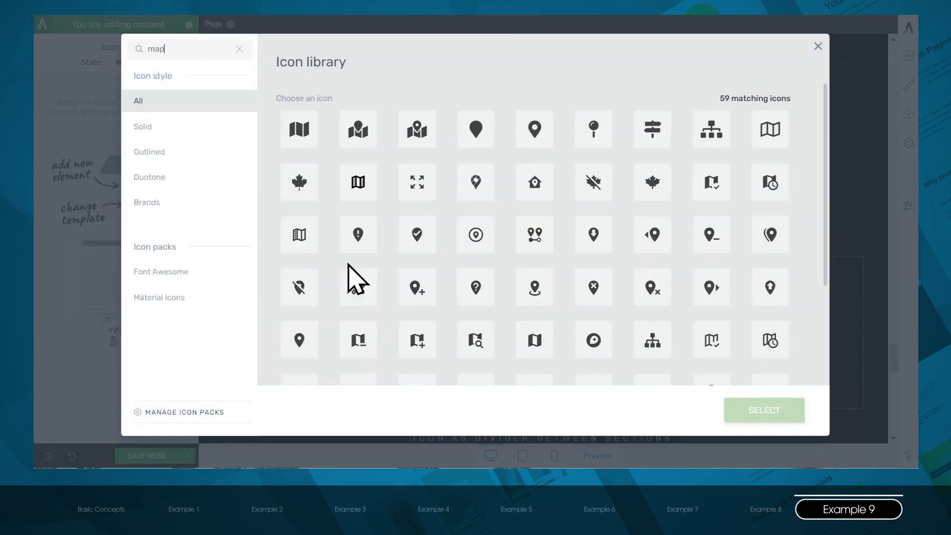
pyautogui.click(299, 340)
pyautogui.click(758, 416)
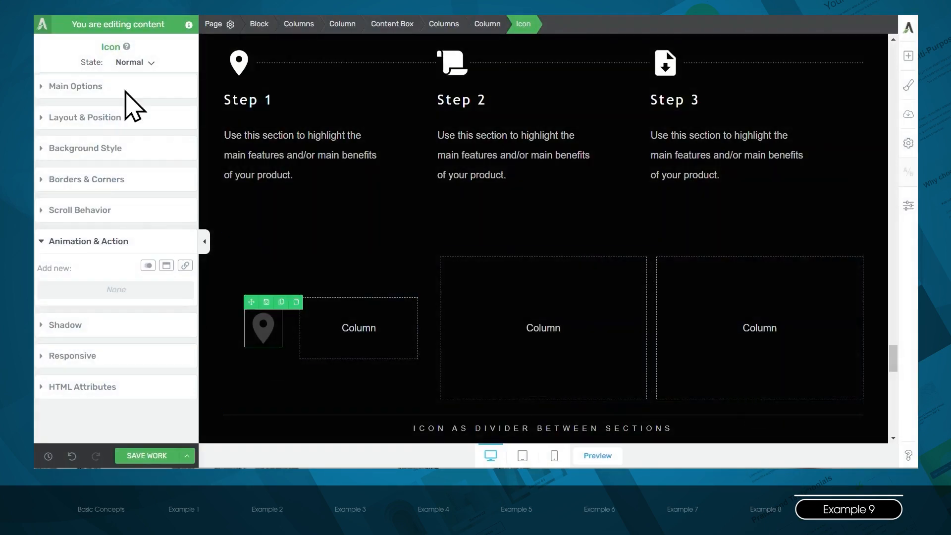
# - Set the map marker icon's color to white (#ffffff)
pyautogui.click(99, 88)
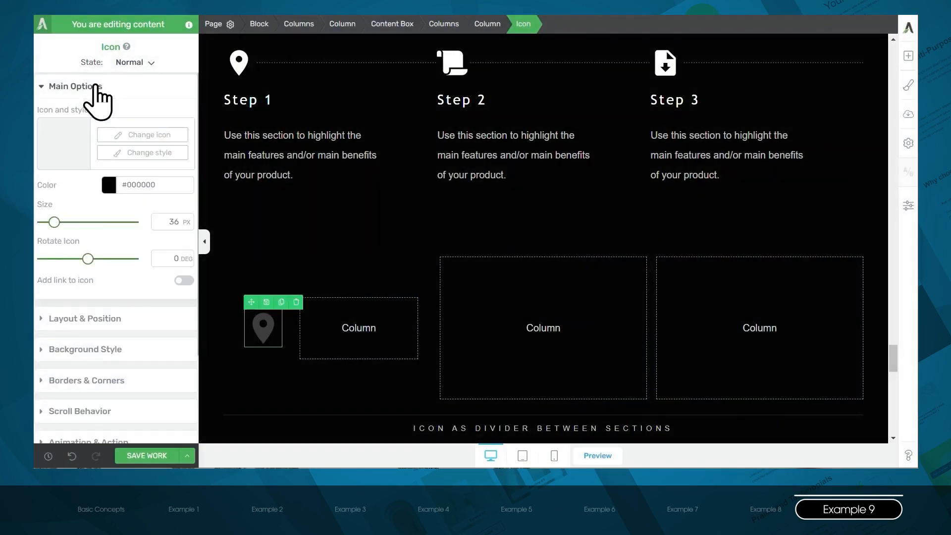
pyautogui.click(109, 207)
pyautogui.click(45, 153)
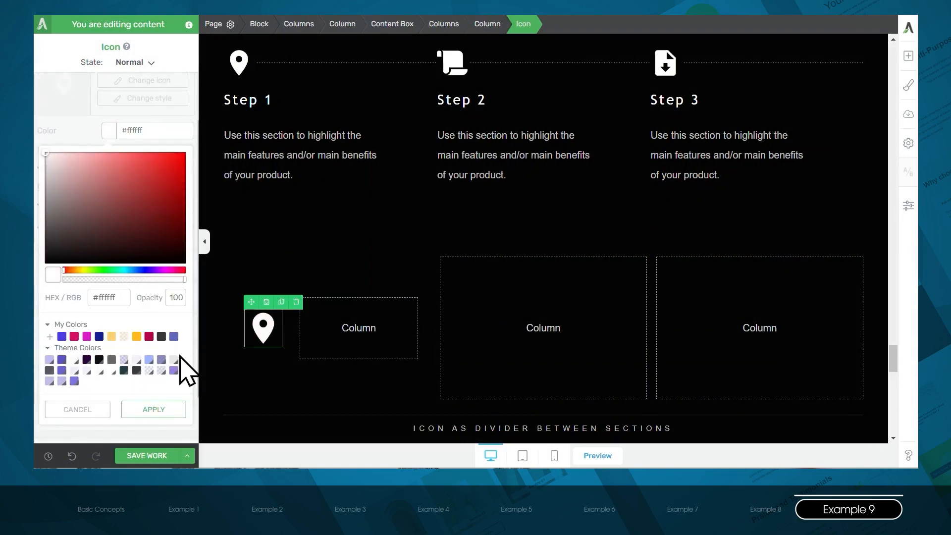
pyautogui.click(169, 411)
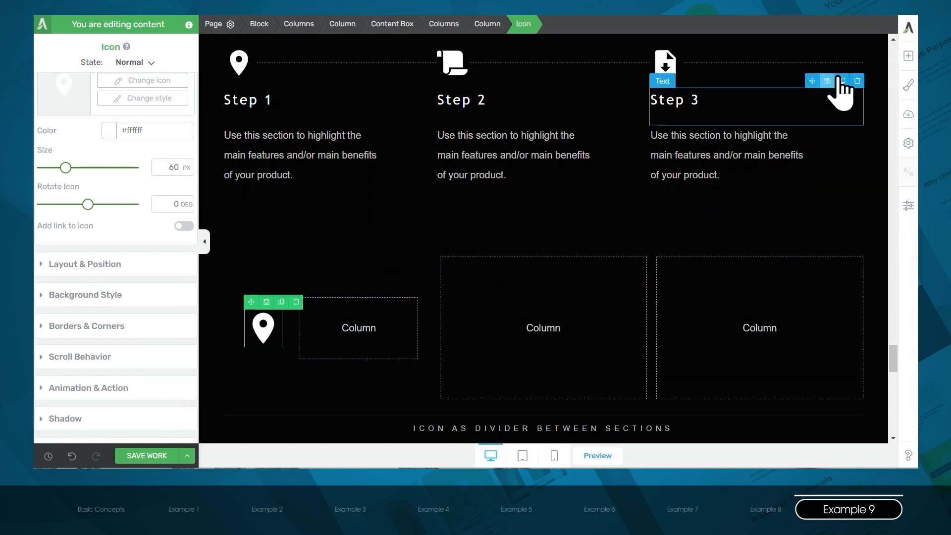
# - Add a Divider element to the wider inner column beside the map marker icon
pyautogui.click(908, 56)
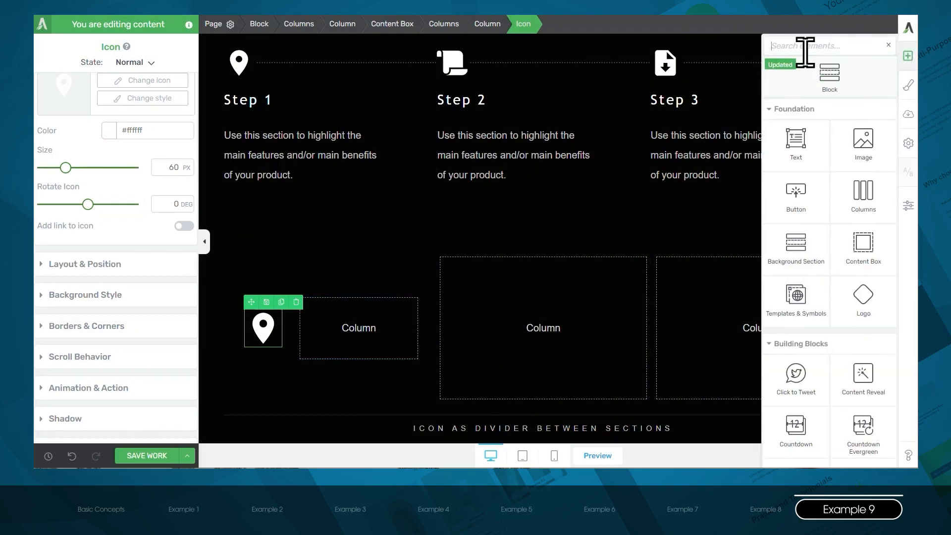
pyautogui.write('divider')
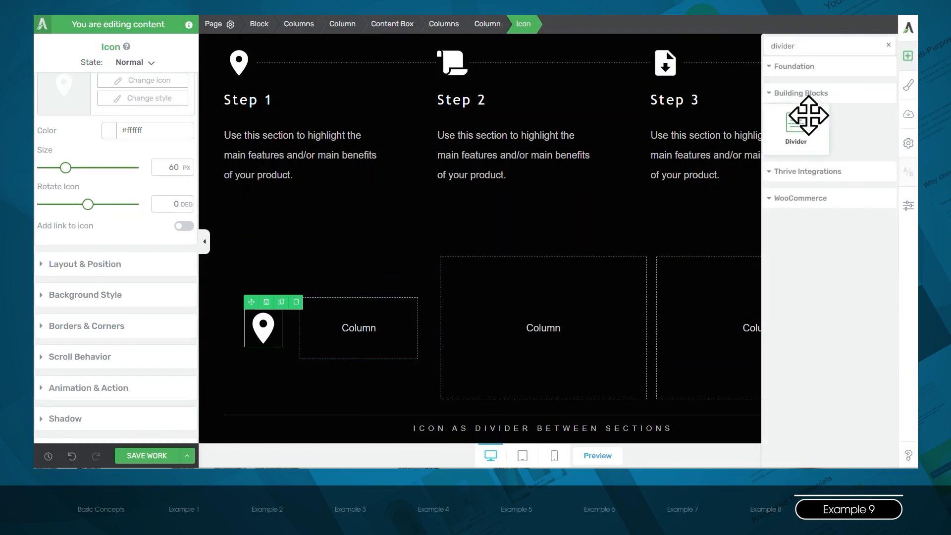
pyautogui.moveTo(807, 108); pyautogui.dragTo(373, 332)
pyautogui.click(361, 314)
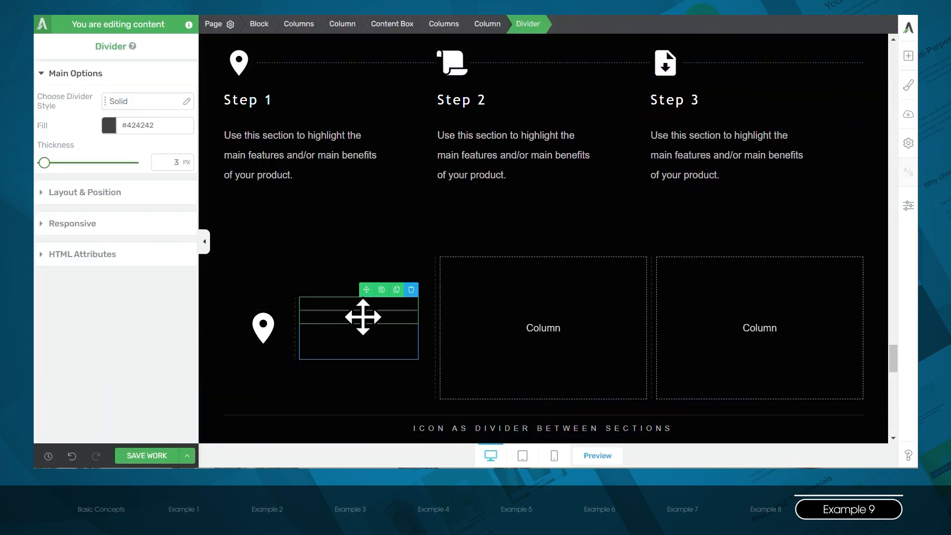
# - Give the divider the Dotted style and a white (#ffffff) fill
pyautogui.click(134, 105)
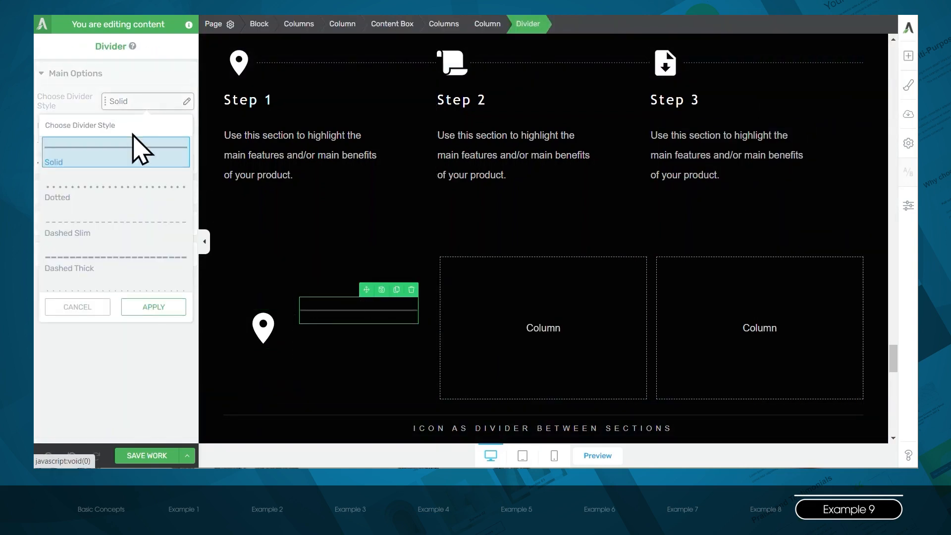
pyautogui.click(128, 195)
pyautogui.click(144, 308)
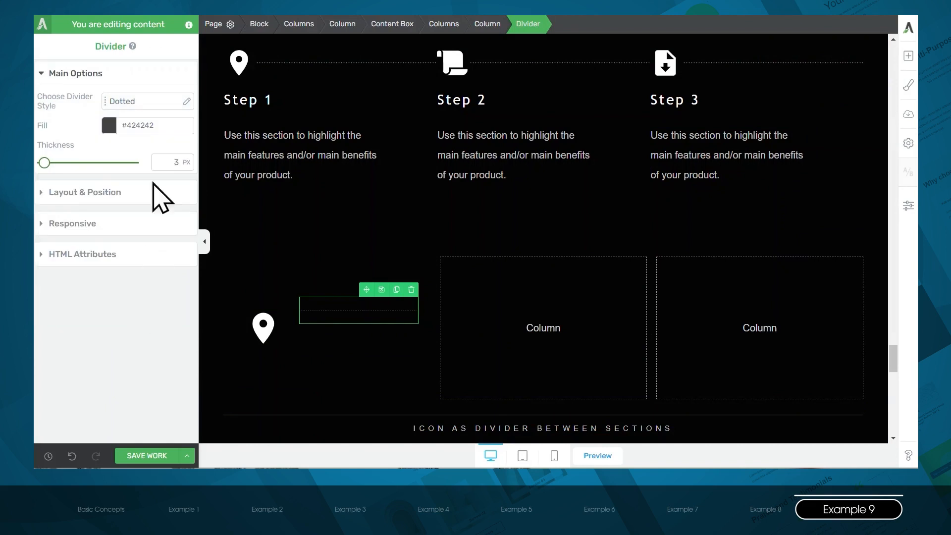
pyautogui.click(109, 126)
pyautogui.click(72, 165)
pyautogui.moveTo(58, 164); pyautogui.dragTo(34, 152)
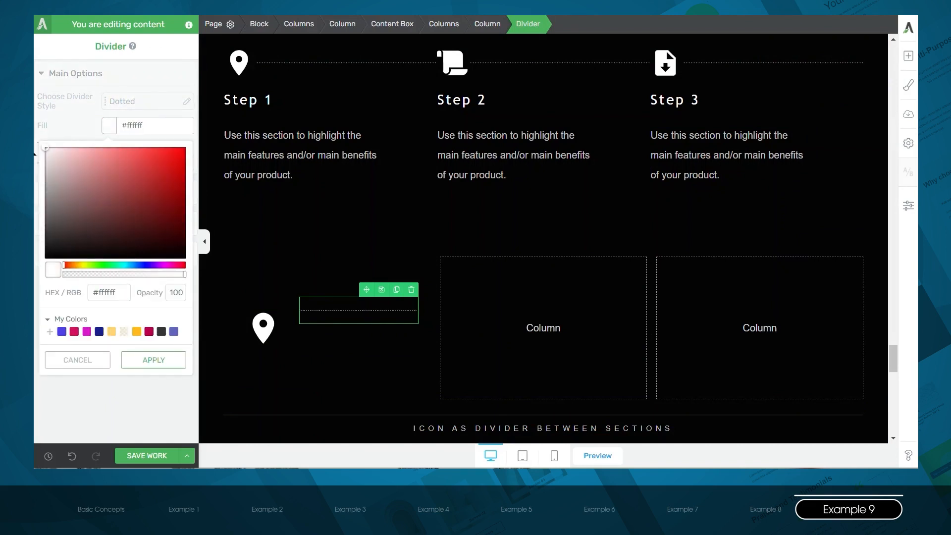
pyautogui.click(151, 360)
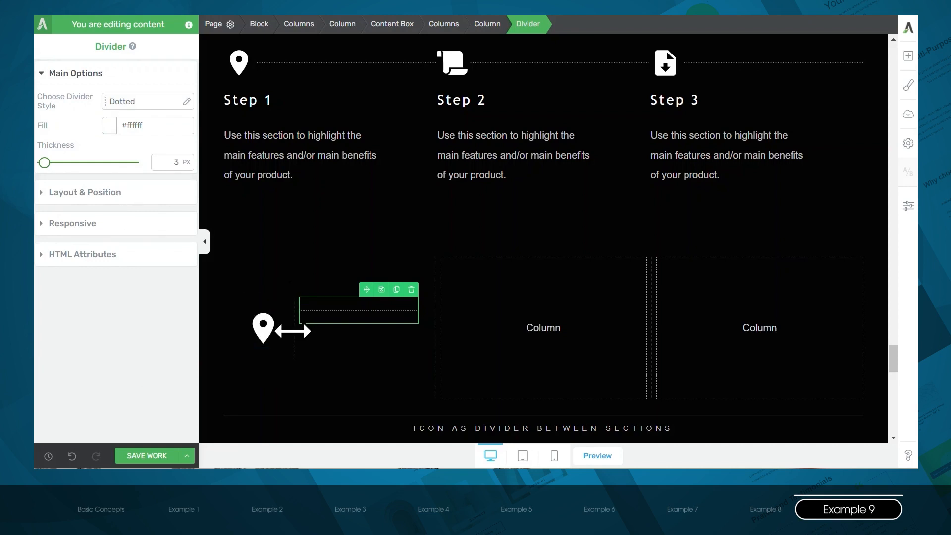
# - Widen the divider's column to about 80.6% and center its content vertically
pyautogui.moveTo(293, 331); pyautogui.dragTo(269, 339)
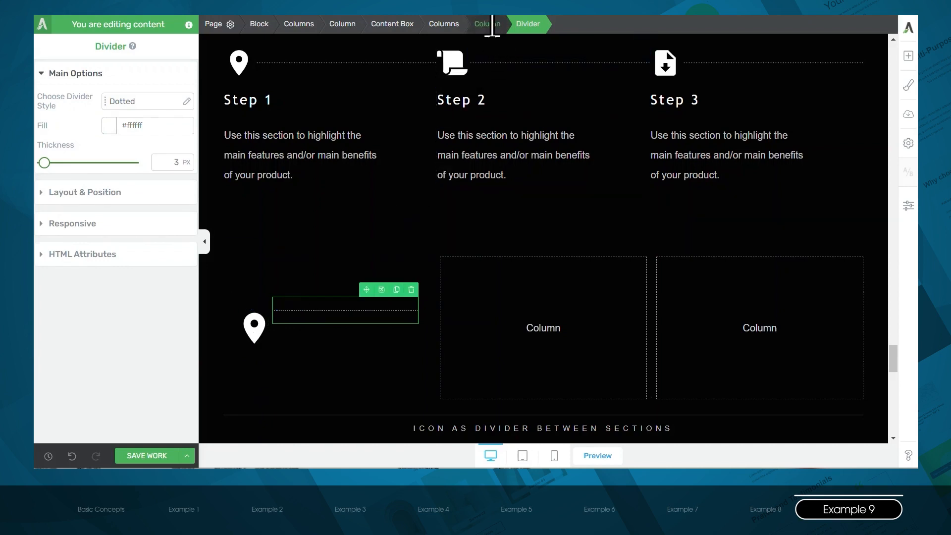
pyautogui.click(488, 24)
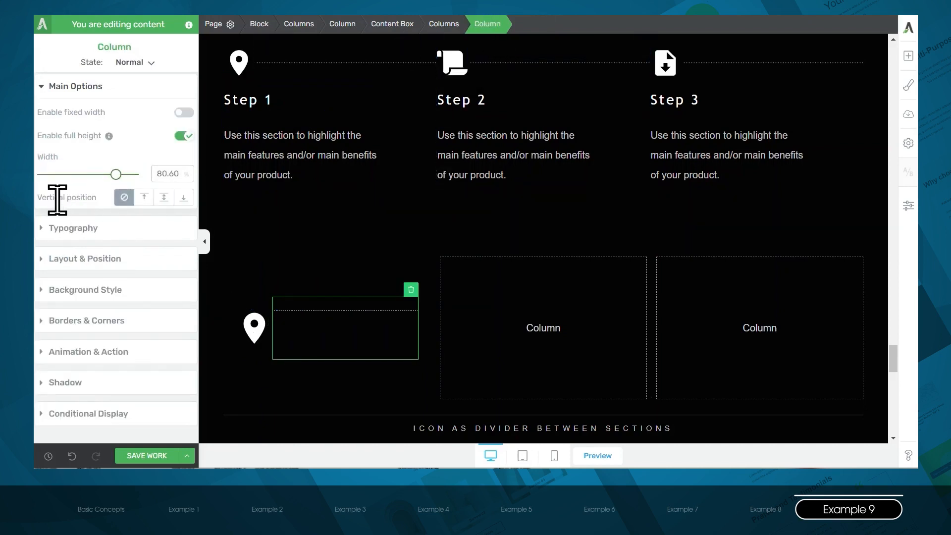
pyautogui.click(164, 198)
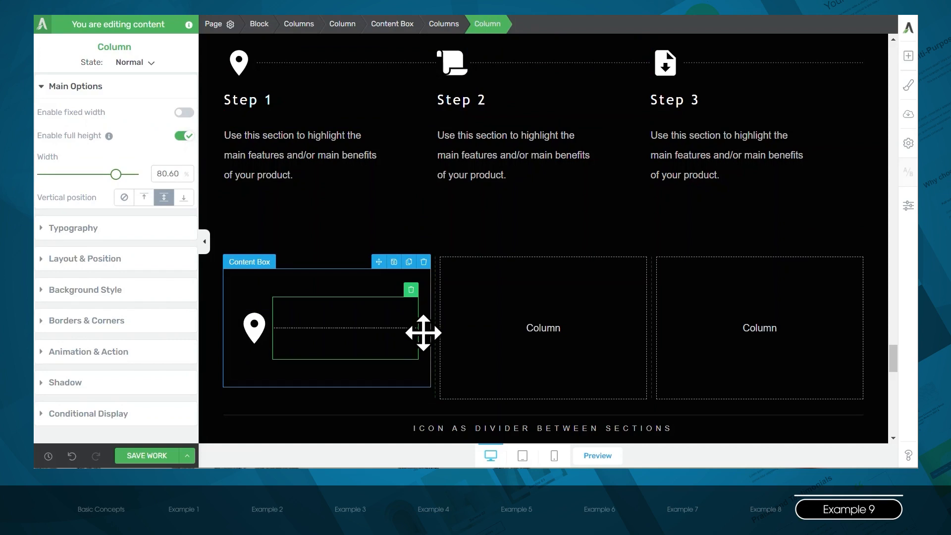
# - Set the top, left and right padding of the content box around the icon and divider to 1 px
pyautogui.click(409, 24)
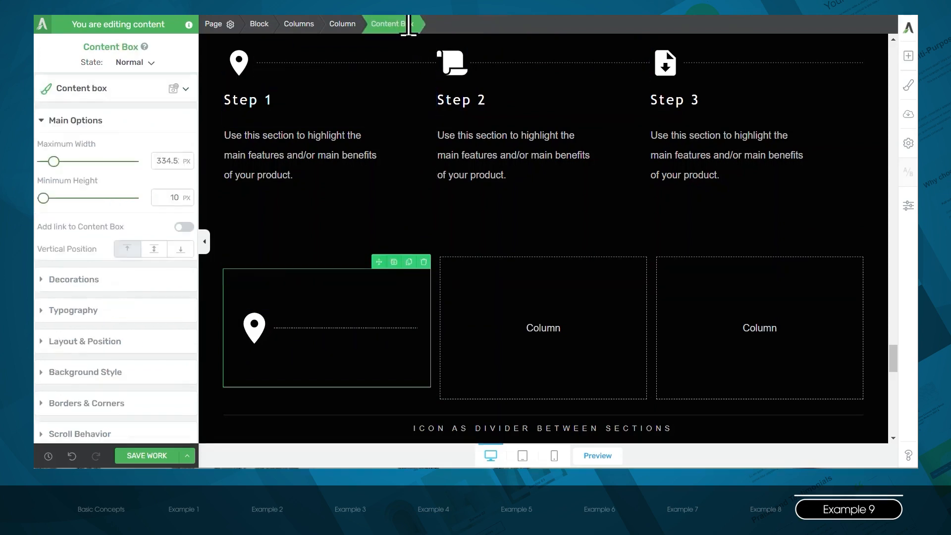
pyautogui.click(99, 332)
pyautogui.write('1')
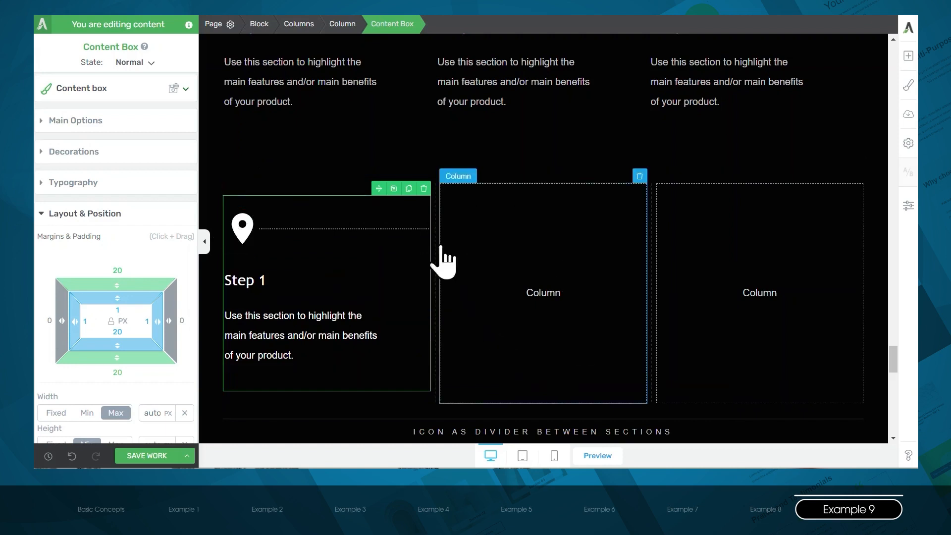
# - Duplicate the finished Step 1 content box and move the copy into the second column
pyautogui.click(409, 189)
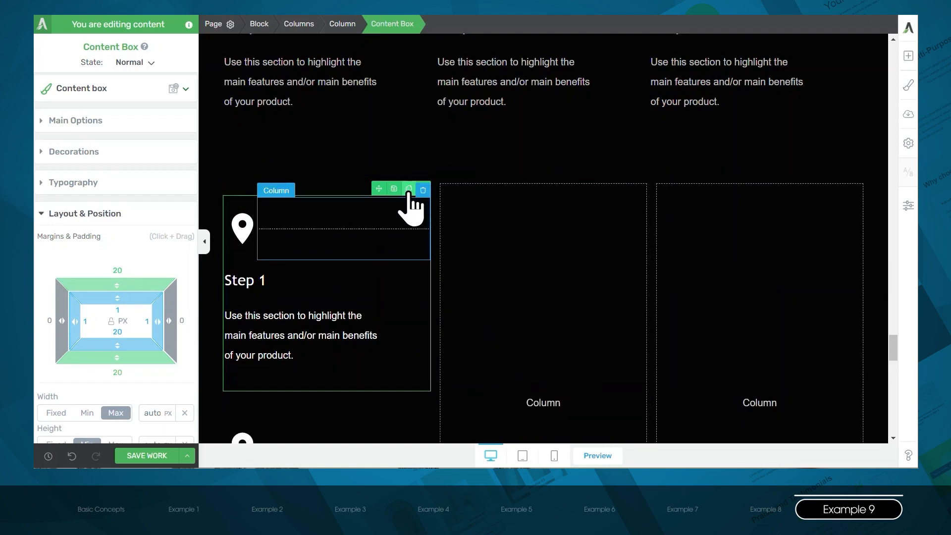
pyautogui.moveTo(379, 188); pyautogui.dragTo(526, 355)
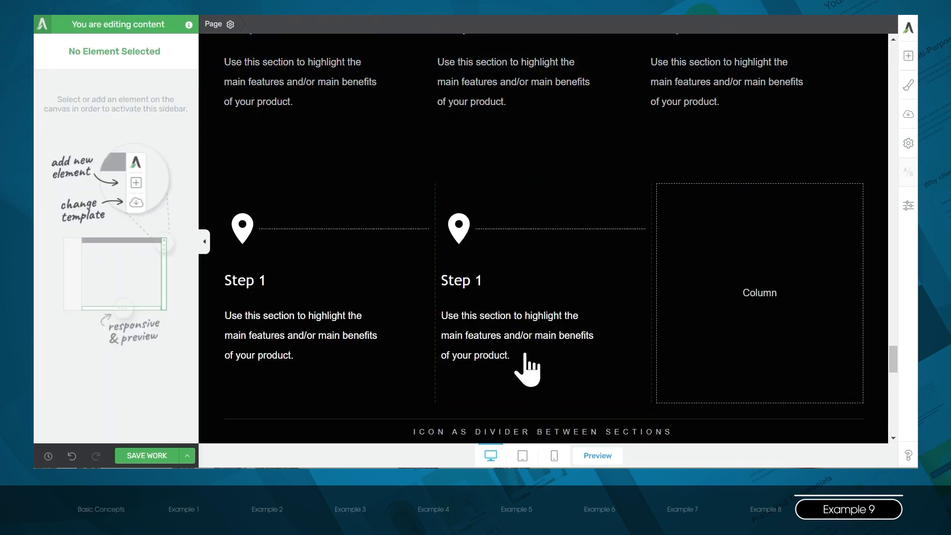
# - Replace the map marker in the second column with the outlined smiley found by searching the icon library for "happy"
pyautogui.click(459, 226)
pyautogui.click(92, 88)
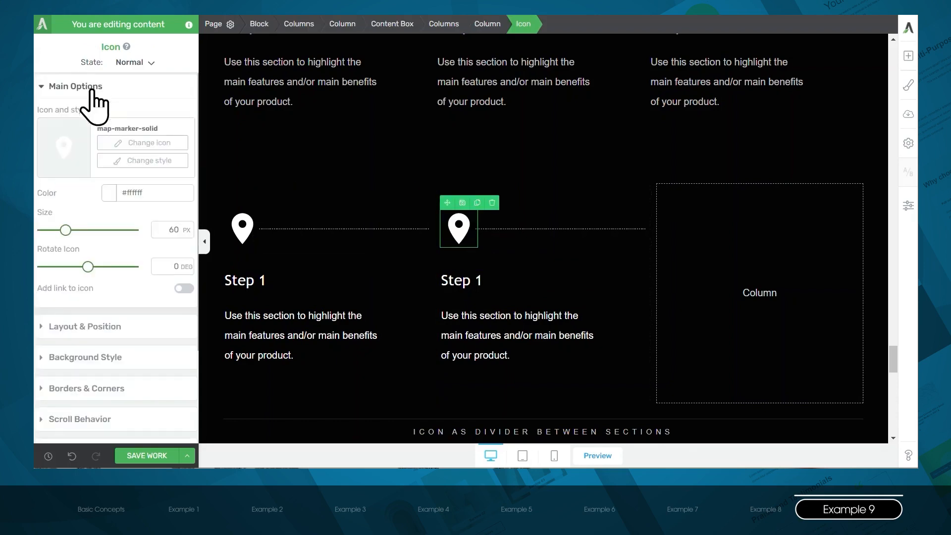
pyautogui.click(144, 143)
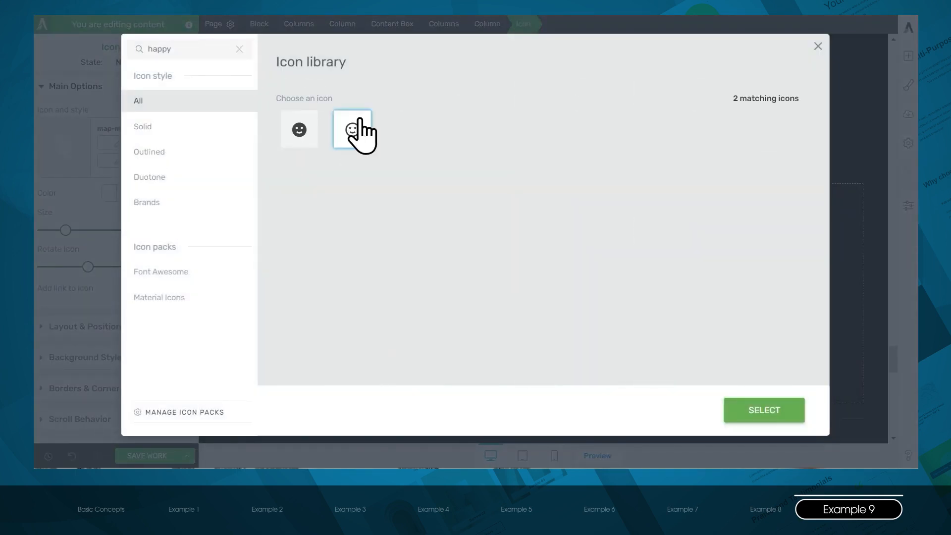
pyautogui.click(354, 131)
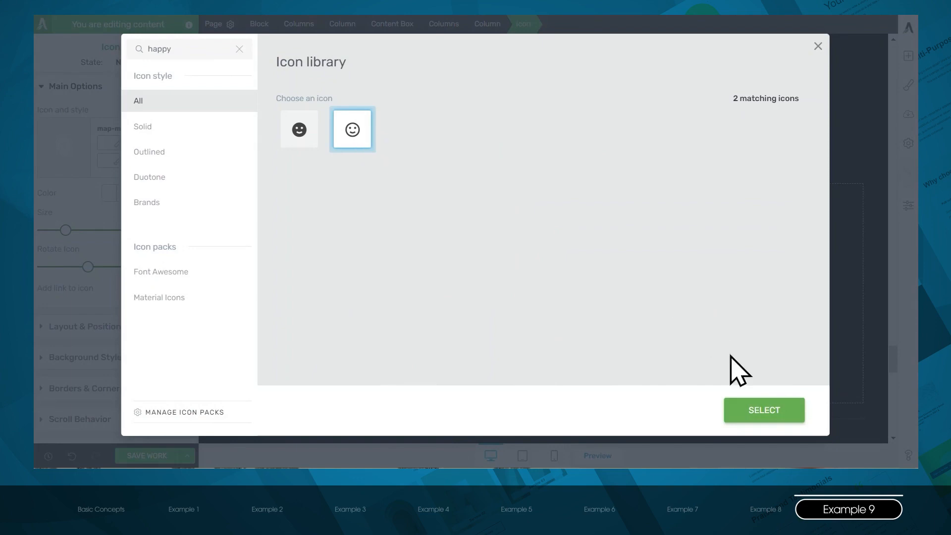
pyautogui.click(761, 419)
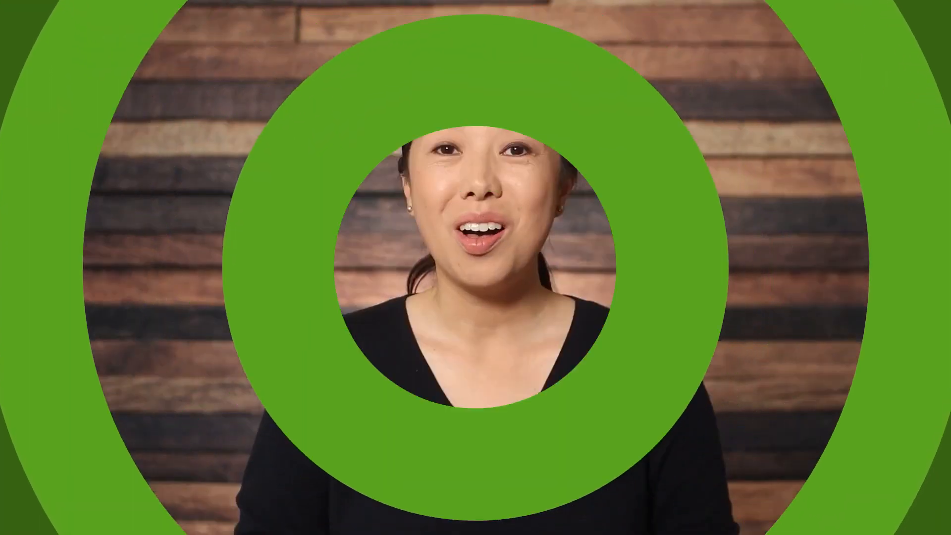